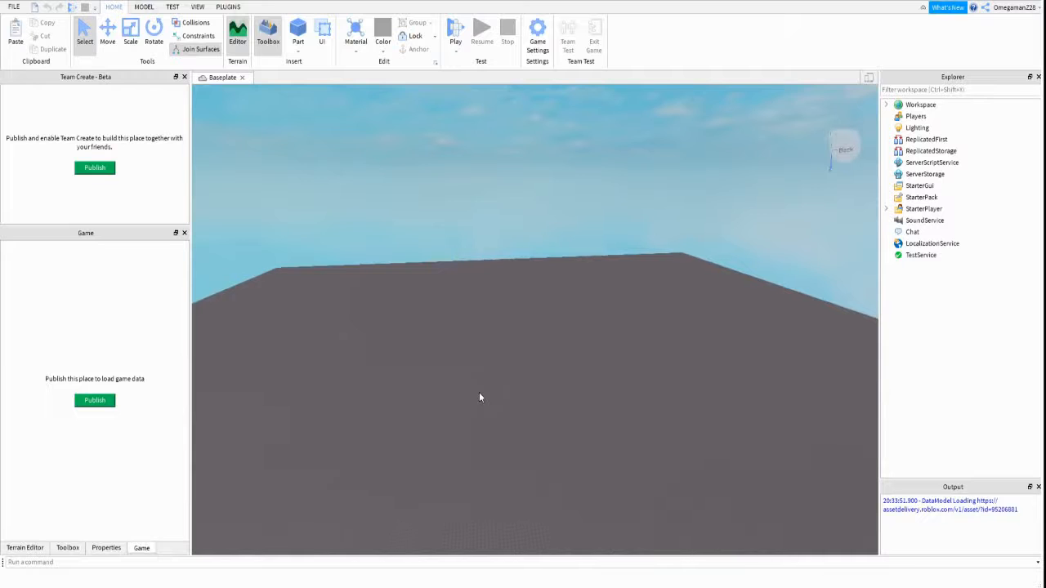
pyautogui.moveTo(523, 376); pyautogui.dragTo(584, 234, button='right')
pyautogui.press('s')
pyautogui.press('w')
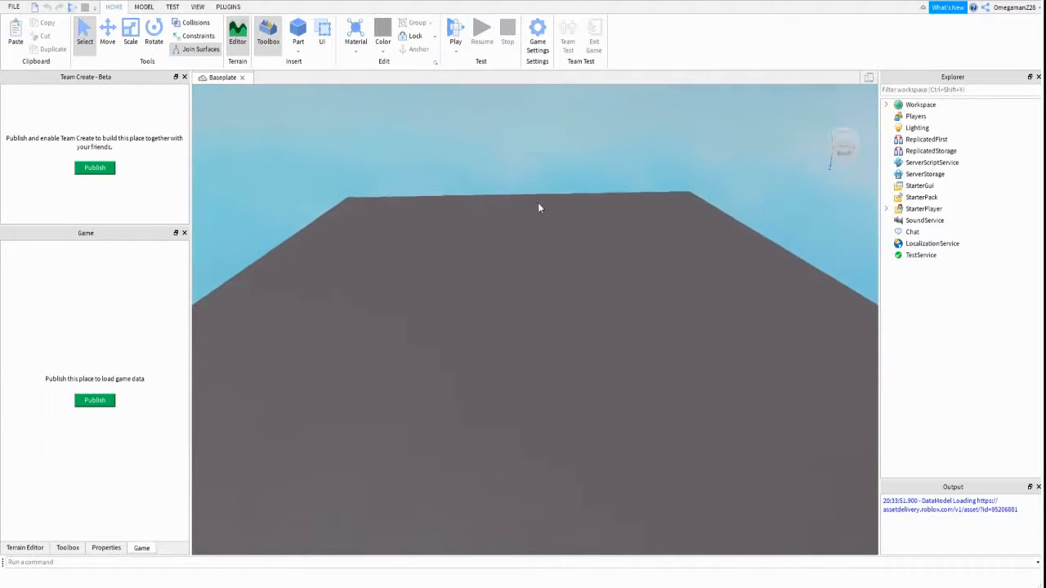
pyautogui.press('w')
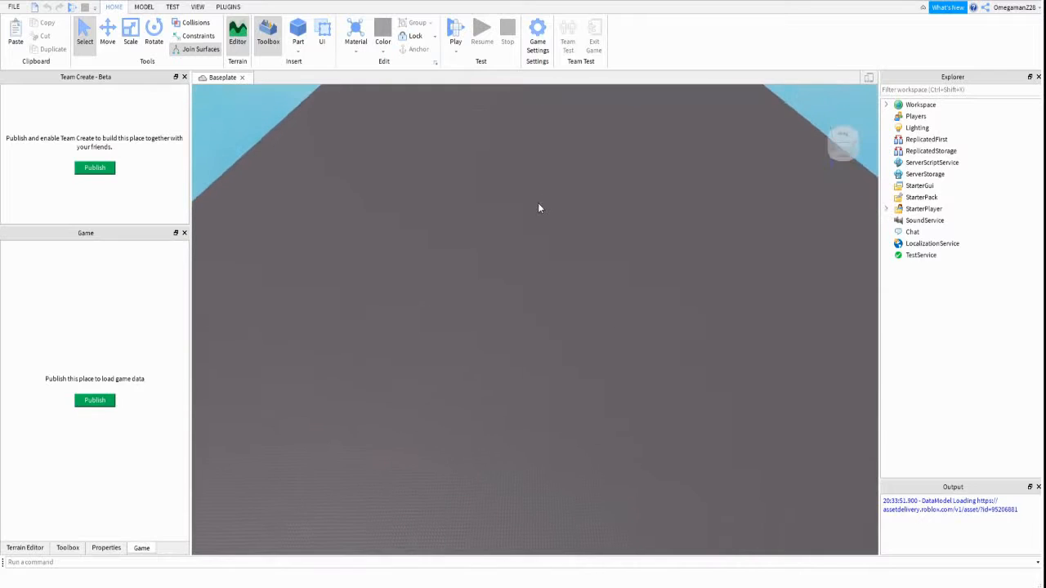
pyautogui.press('s')
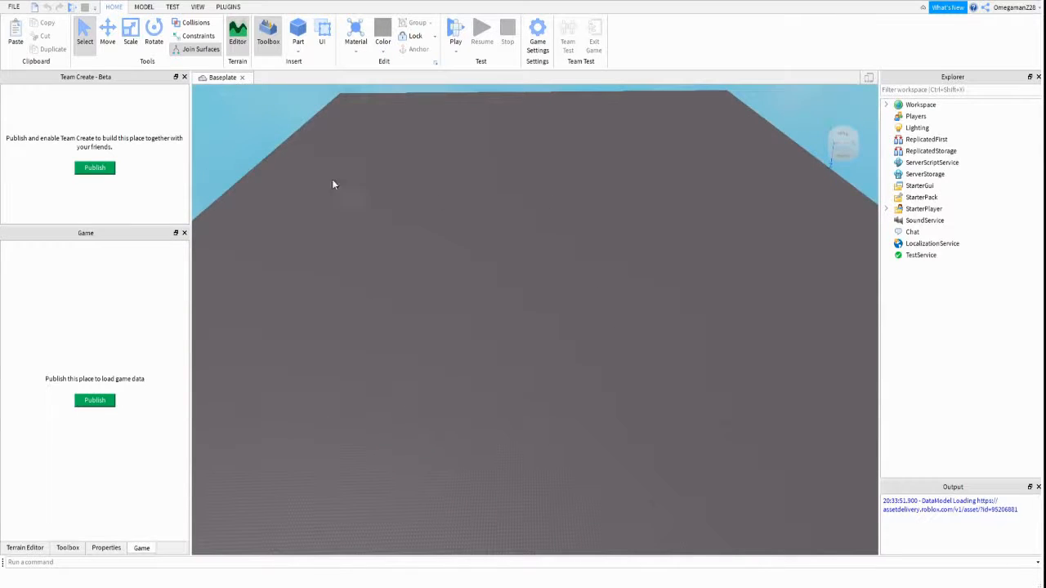
pyautogui.moveTo(203, 112); pyautogui.dragTo(874, 523)
# Add a ScreenGui to StarterGui and rename it Menu.
pyautogui.click(939, 187)
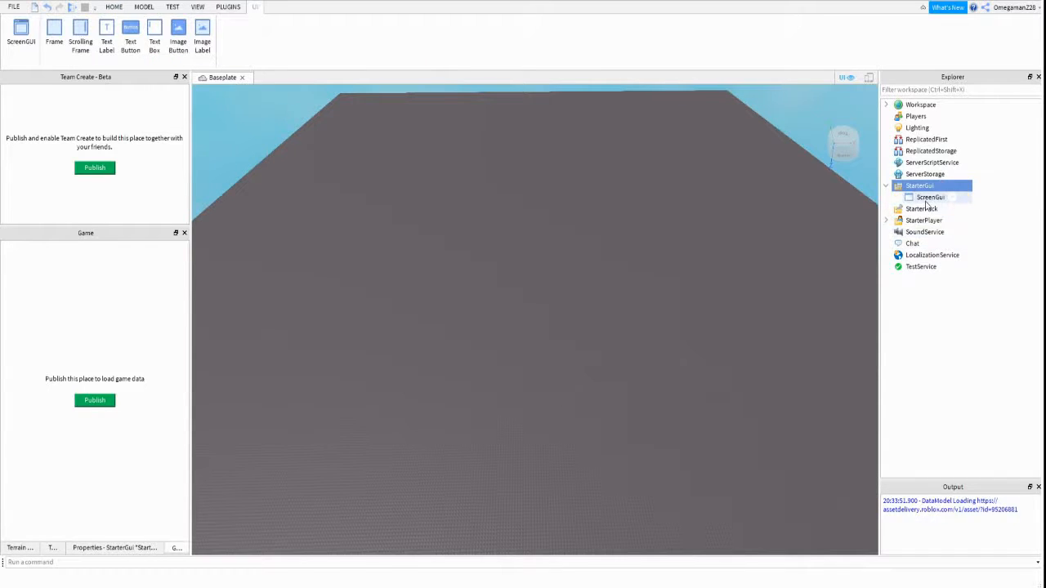
pyautogui.click(926, 202)
pyautogui.click(929, 199)
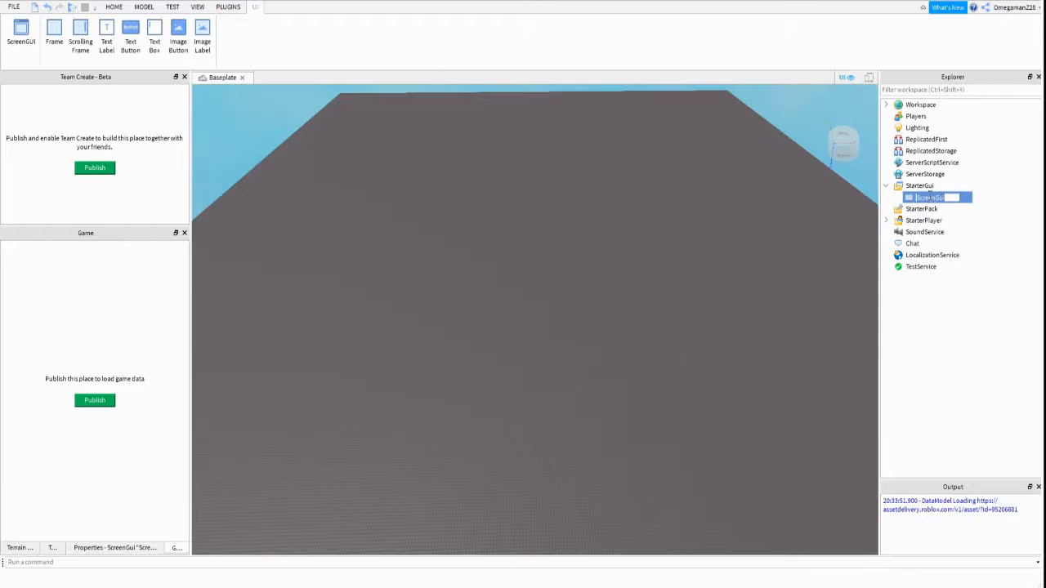
pyautogui.write('mEN')
pyautogui.press('Return')
# Insert a Frame inside the Menu ScreenGui and select it.
pyautogui.moveTo(567, 299); pyautogui.dragTo(1027, 205, button='right')
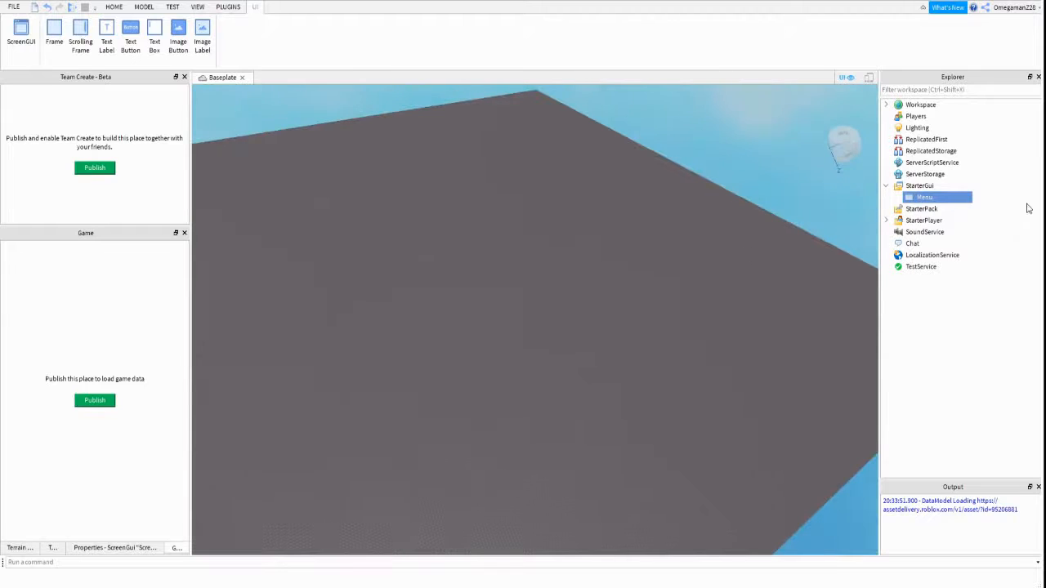
pyautogui.click(939, 197)
pyautogui.click(937, 250)
pyautogui.click(239, 141)
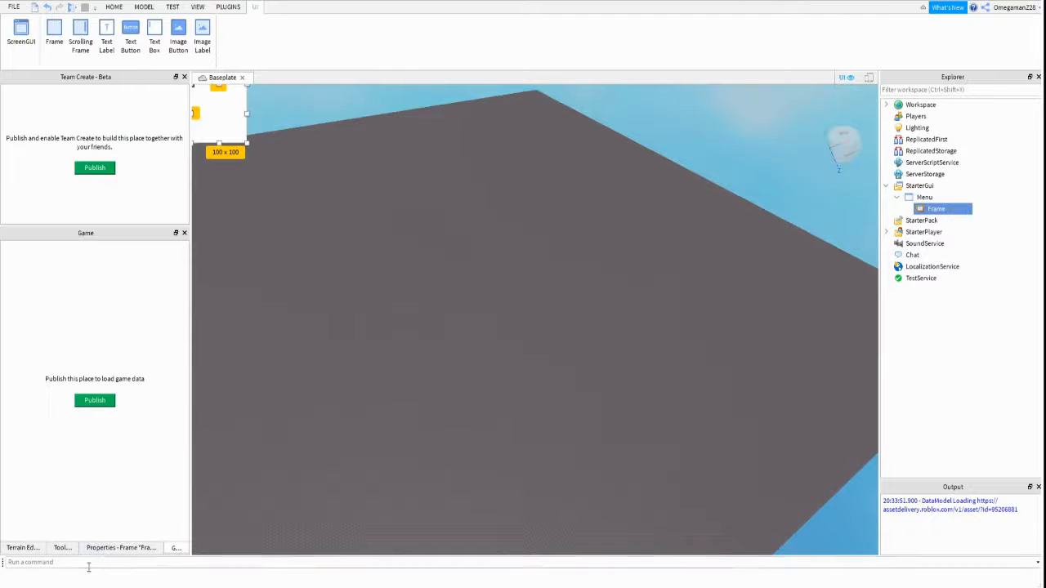
# Set the Frame's Size property to {1, 0},{1, 0} so it fills the whole screen.
pyautogui.click(121, 547)
pyautogui.scroll(-2, 122, 422)
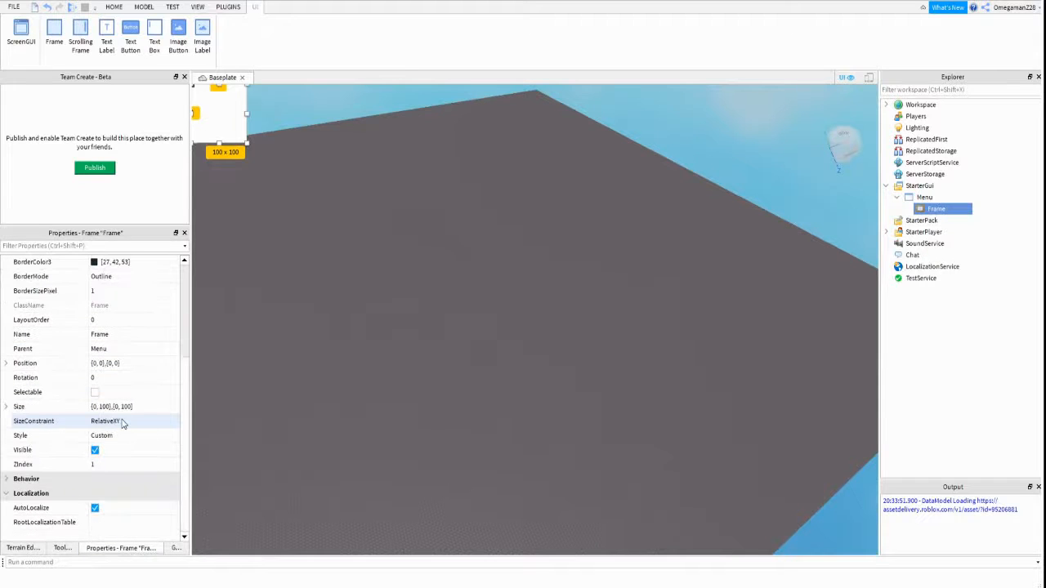
pyautogui.doubleClick(105, 406)
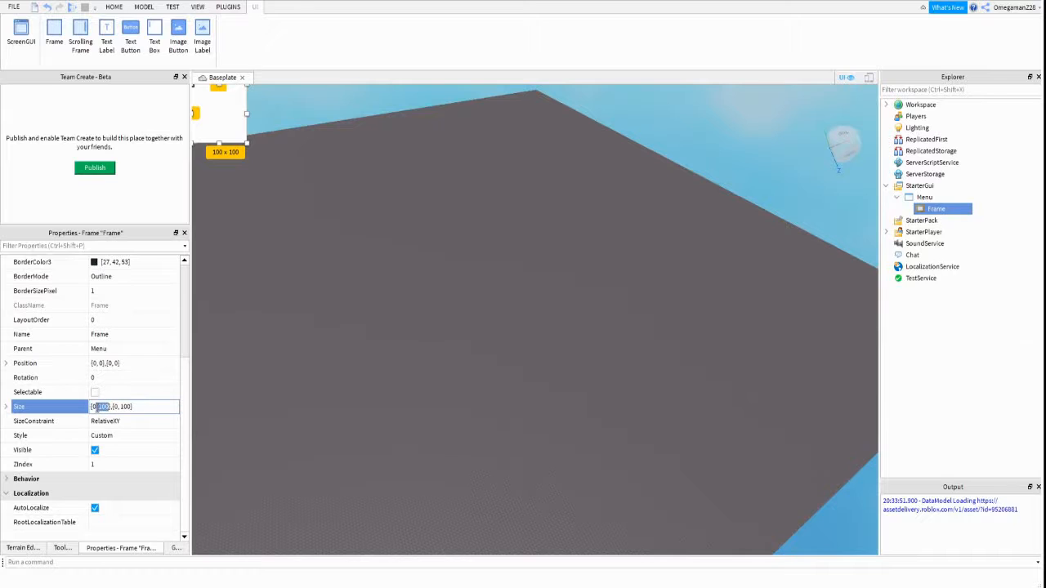
pyautogui.write('1, 0')
pyautogui.moveTo(117, 404); pyautogui.dragTo(107, 406)
pyautogui.press('BackSpace')
pyautogui.write('1, 0')
pyautogui.press('Return')
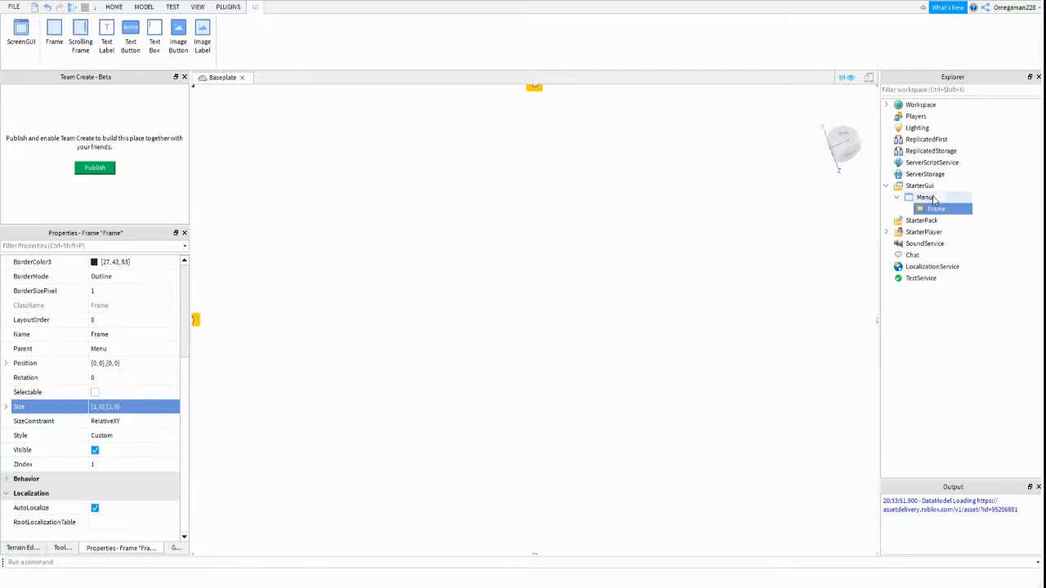
# Try a red background color of 255, 0, 0 on the Frame.
pyautogui.moveTo(936, 211)
pyautogui.scroll(2, 81, 319)
pyautogui.click(97, 278)
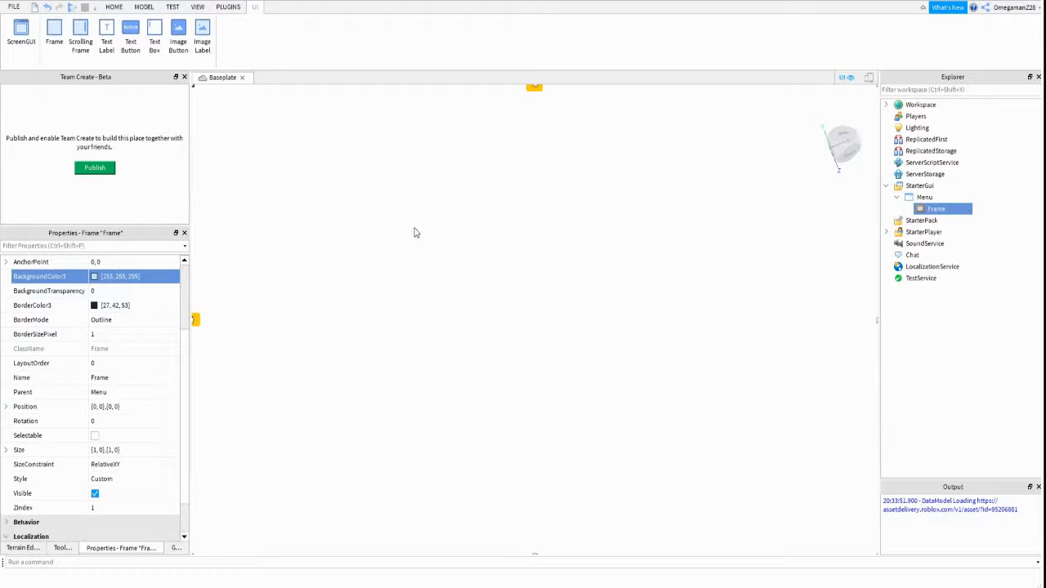
pyautogui.write('255,0,0')
pyautogui.press('Return')
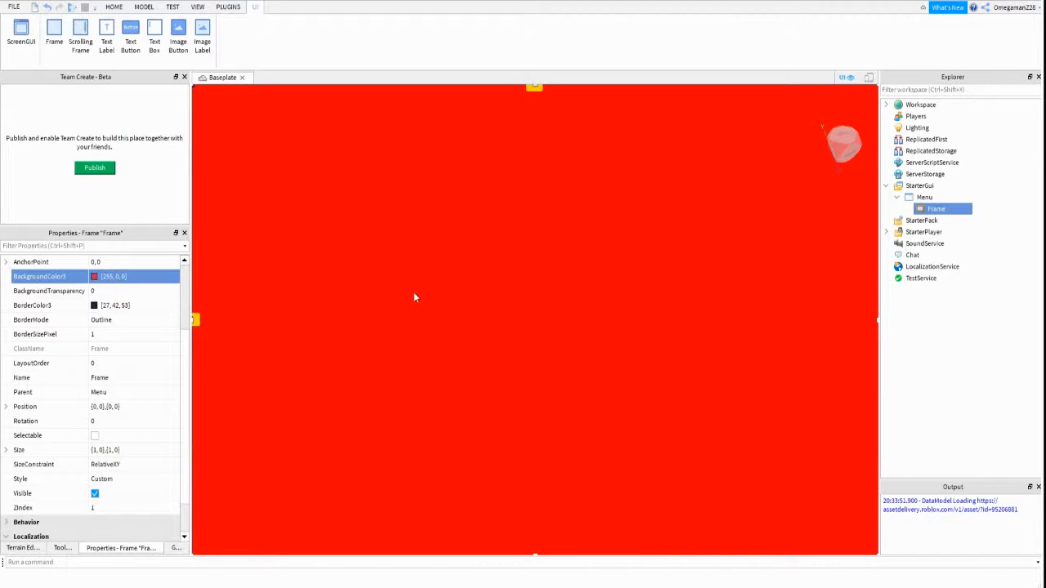
# Set the Frame's background color to the blue 0, 170, 255.
pyautogui.click(429, 231)
pyautogui.click(464, 233)
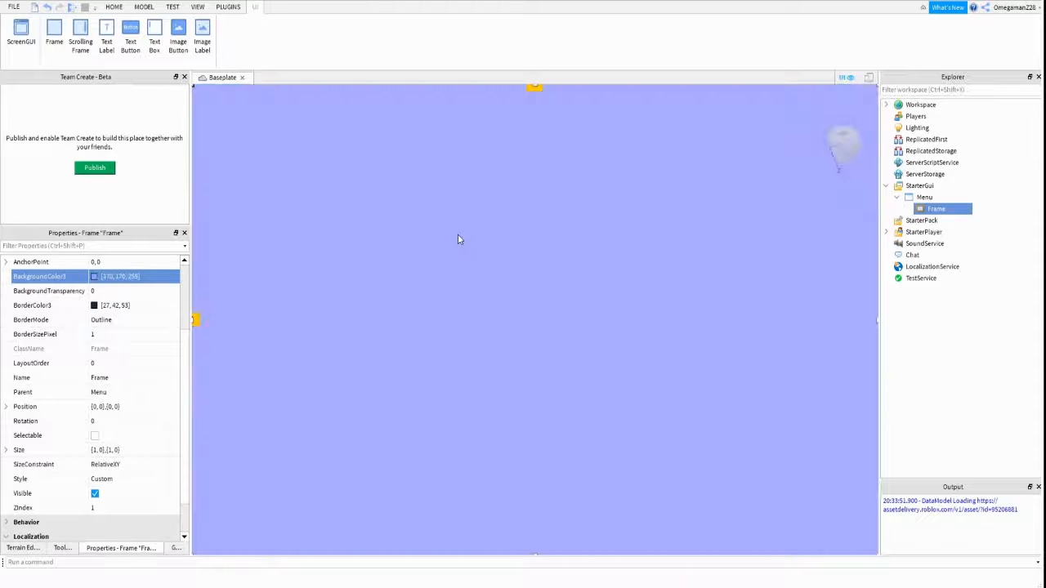
pyautogui.click(454, 234)
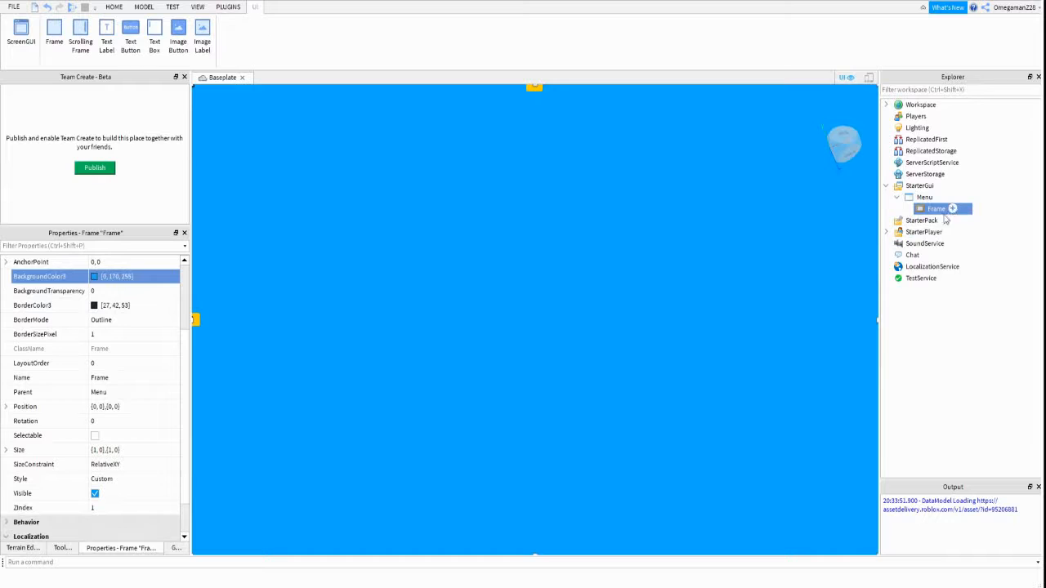
# Insert a text button in the Frame, resize it to about 331 x 124 and place it near the center.
pyautogui.click(130, 41)
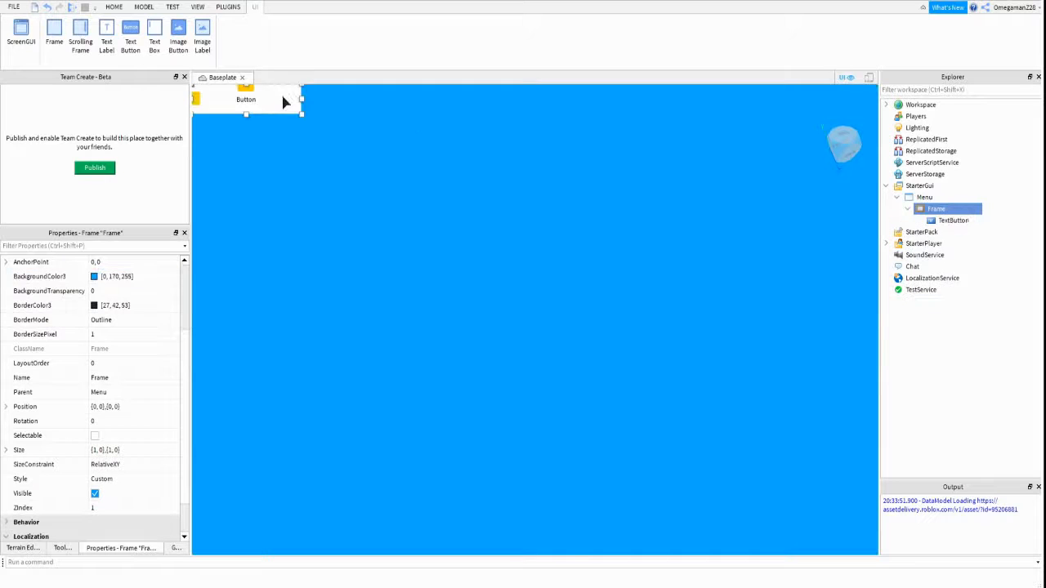
pyautogui.moveTo(285, 100); pyautogui.dragTo(599, 305)
pyautogui.moveTo(509, 321); pyautogui.dragTo(527, 349)
pyautogui.moveTo(555, 313); pyautogui.dragTo(545, 345)
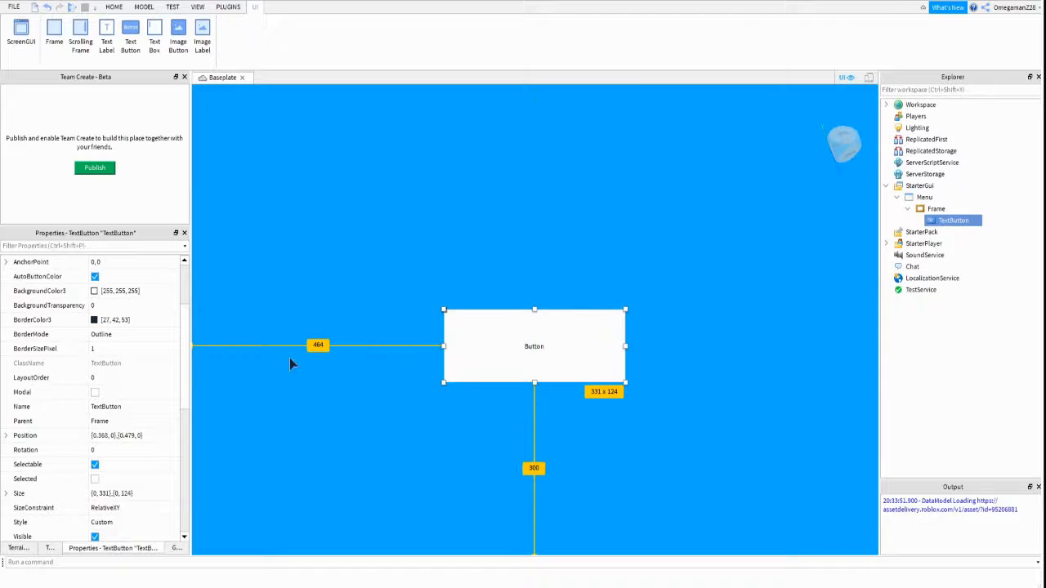
# Try several background colors on the text button, ending on the slightly darker blue 0, 153, 229.
pyautogui.click(98, 292)
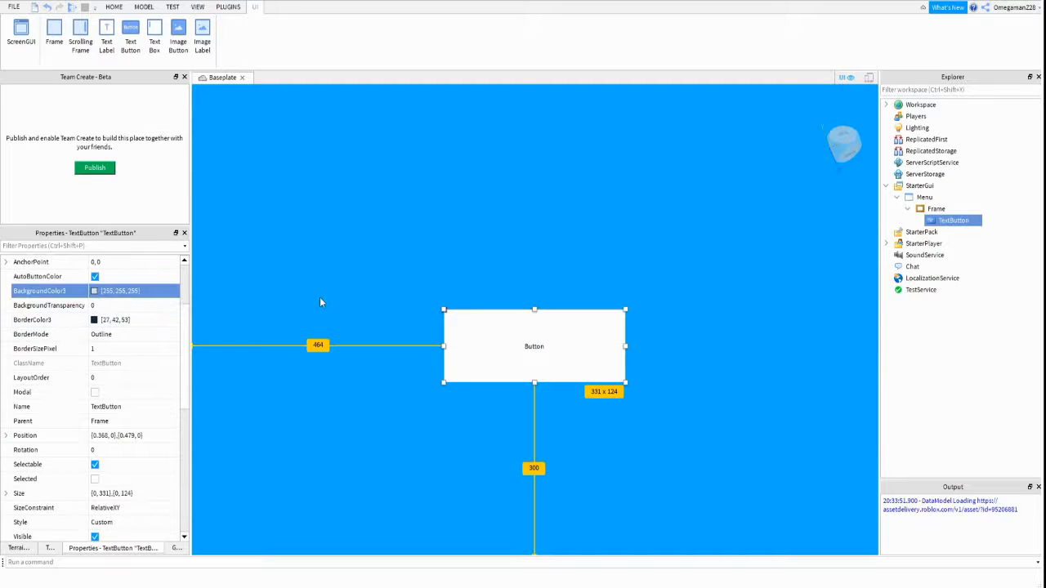
pyautogui.click(458, 228)
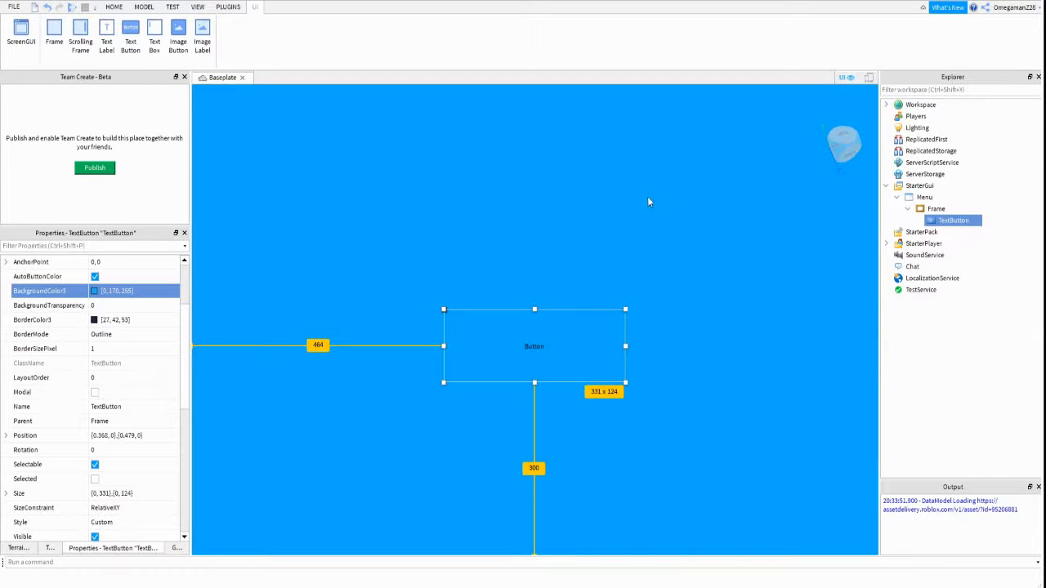
pyautogui.moveTo(648, 202); pyautogui.dragTo(650, 218)
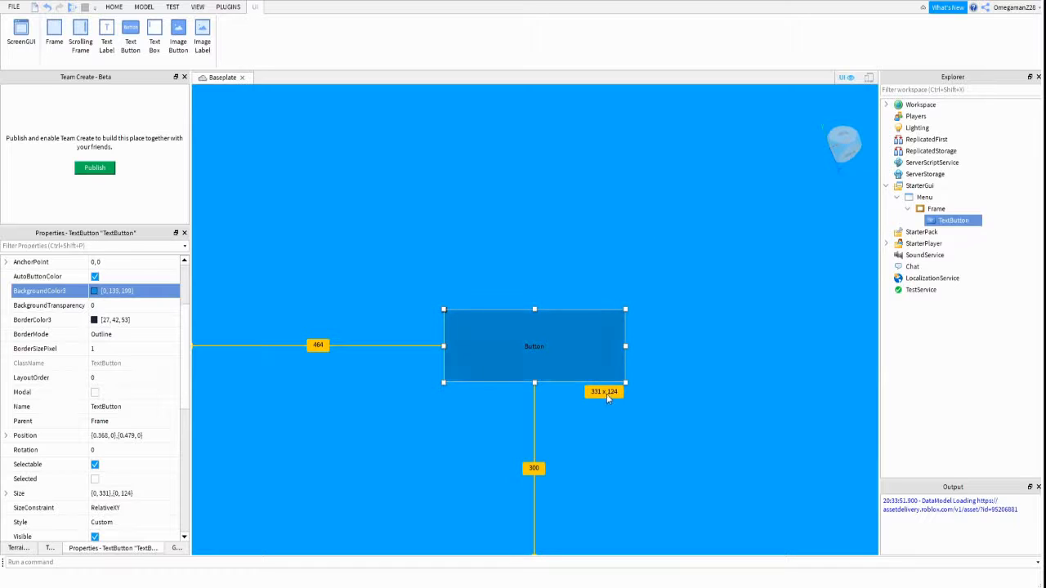
pyautogui.click(106, 296)
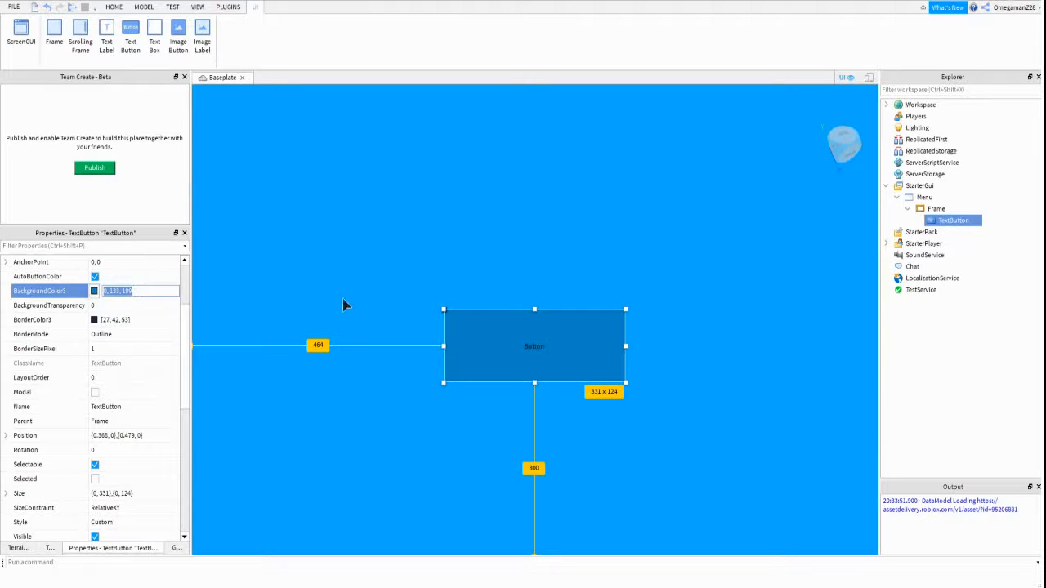
pyautogui.press('Return')
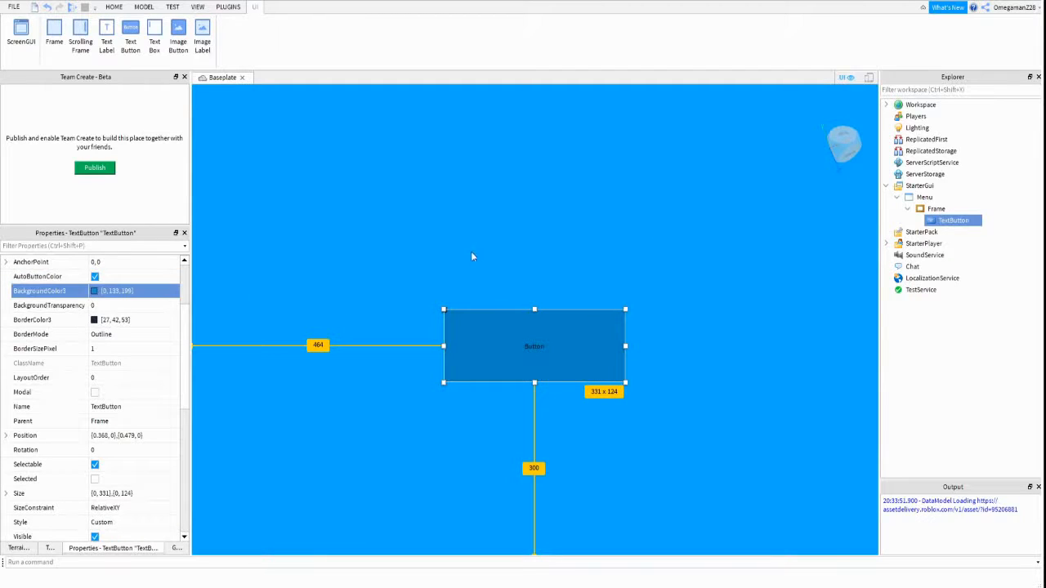
pyautogui.click(428, 232)
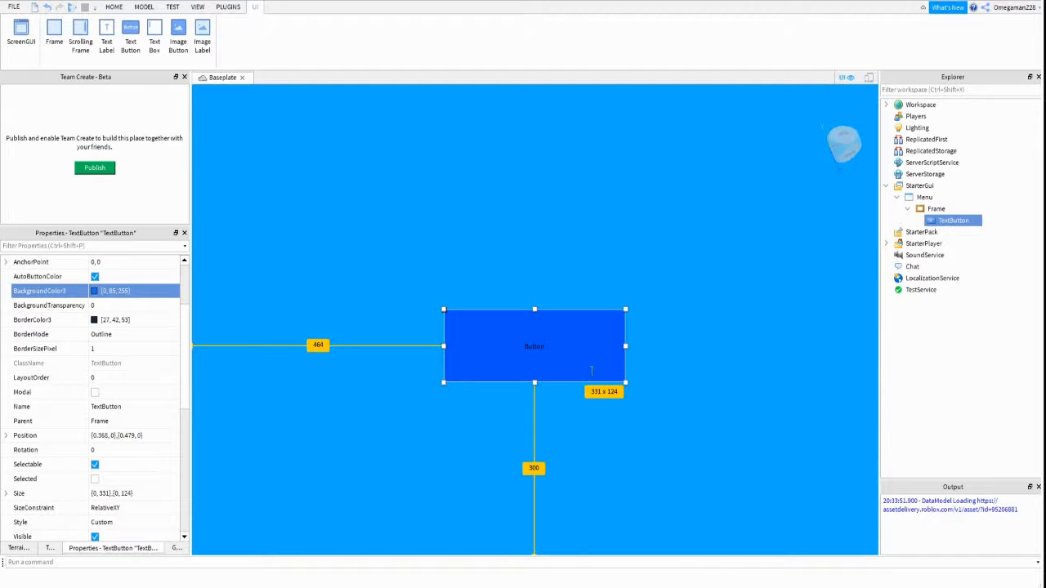
pyautogui.click(458, 236)
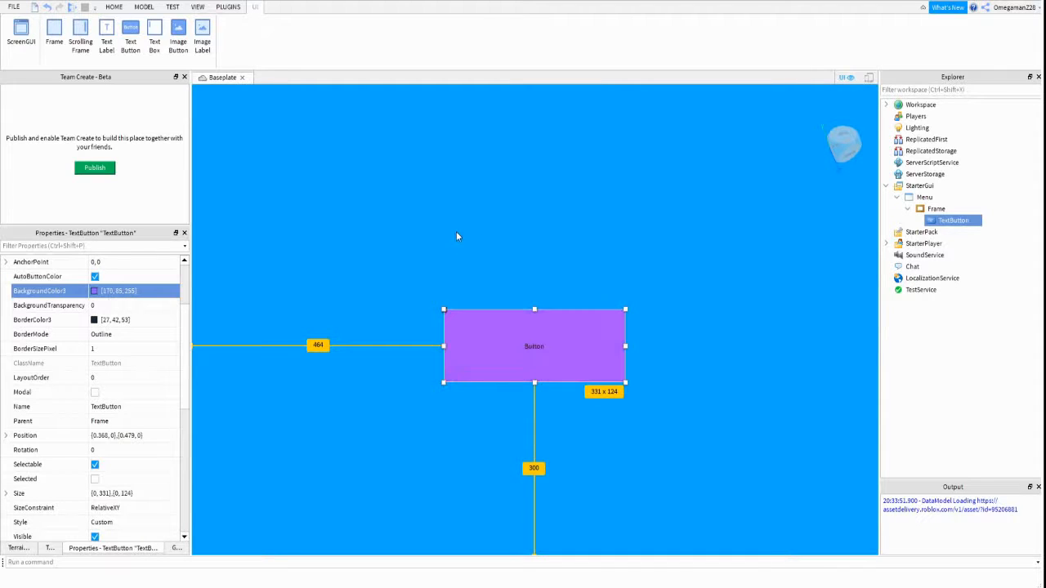
pyautogui.moveTo(652, 197); pyautogui.dragTo(650, 201)
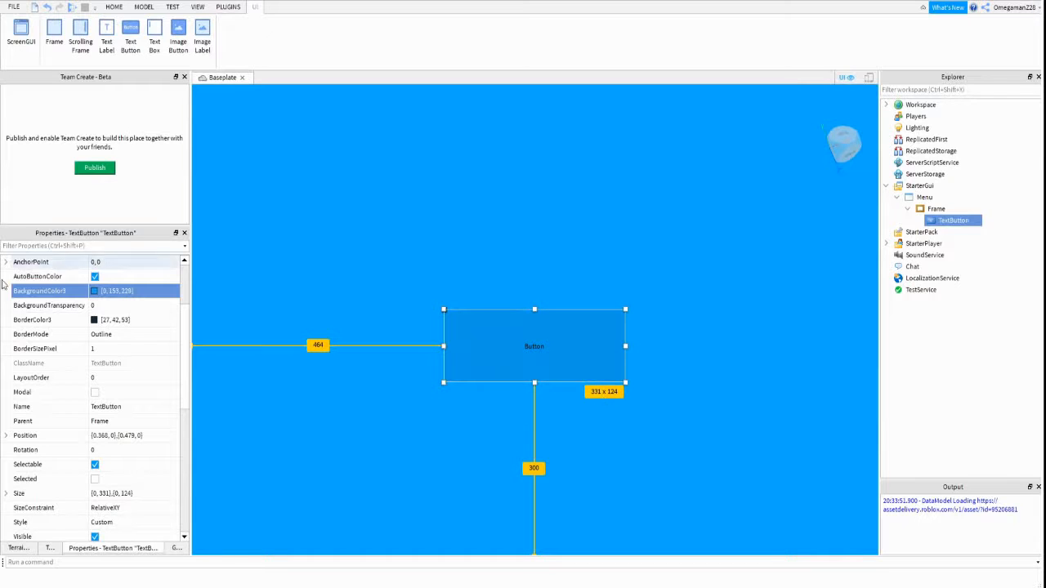
# Set the text button's font to Cartoon and its text to PLAY.
pyautogui.scroll(-3, 116, 478)
pyautogui.click(123, 466)
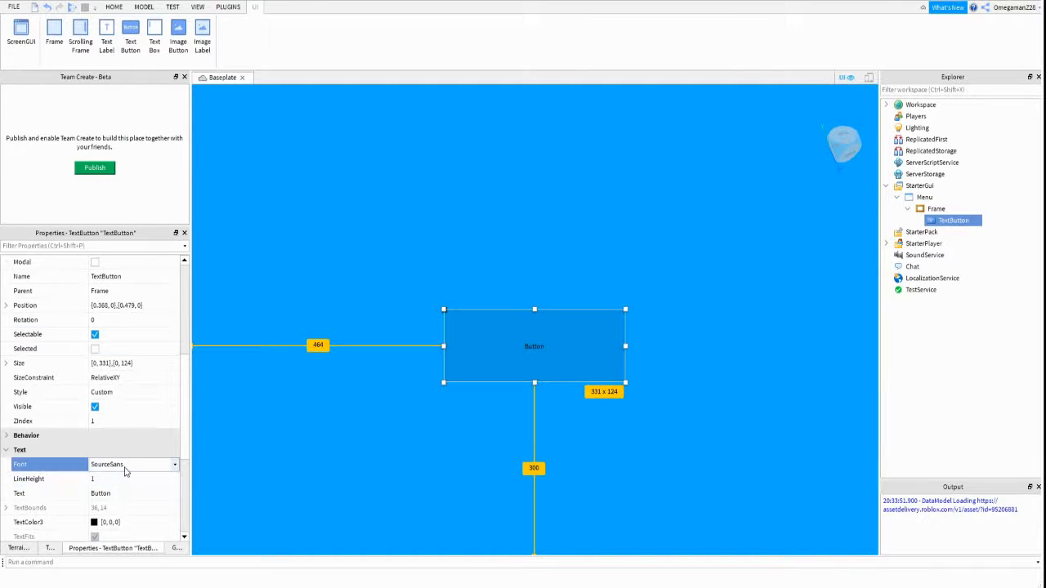
pyautogui.click(117, 517)
pyautogui.click(121, 495)
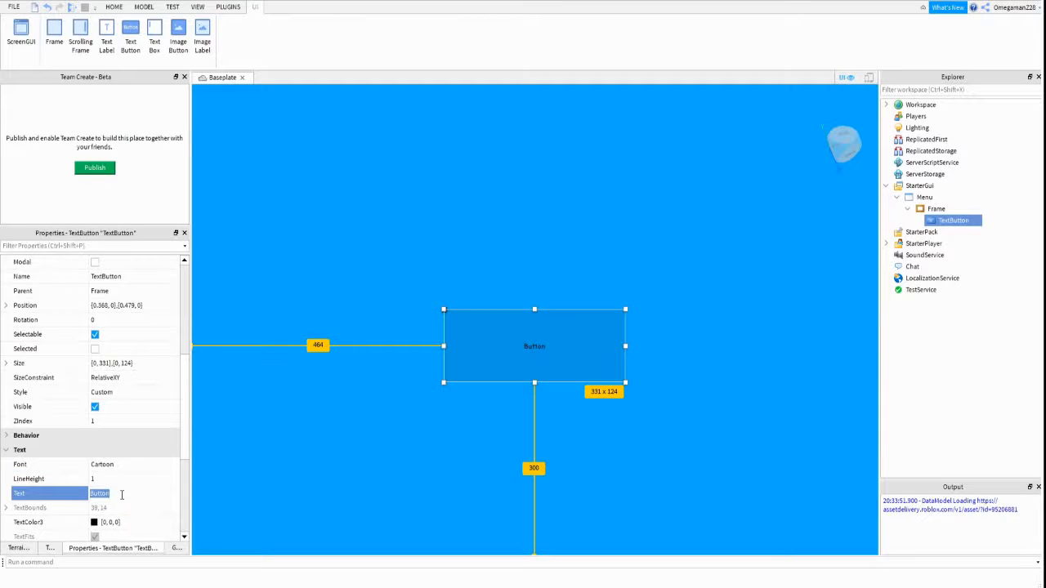
pyautogui.write('PLAY')
pyautogui.press('Tab')
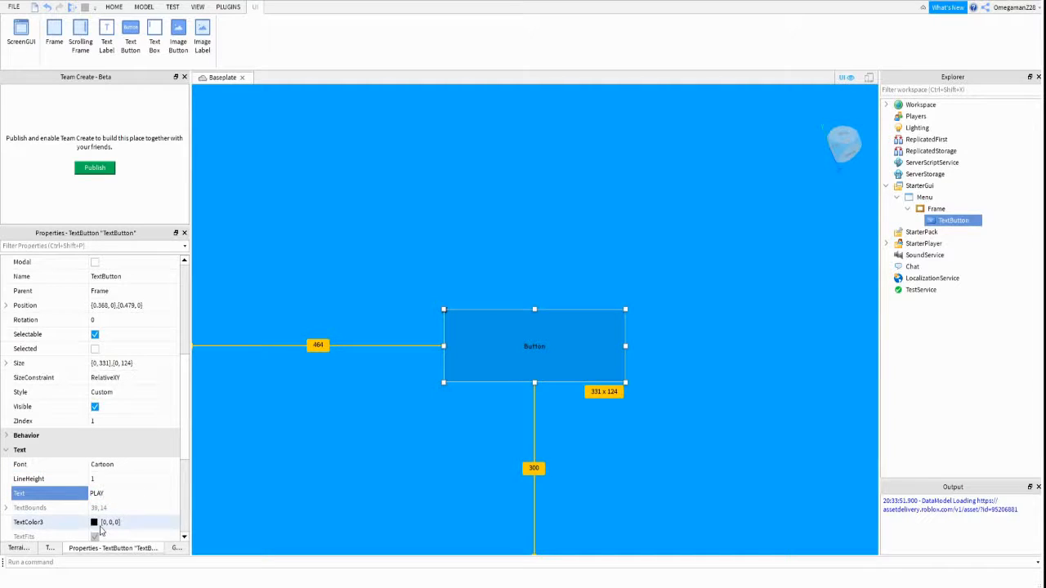
# Make the button's text white (255, 255, 255) and turn on TextScaled.
pyautogui.click(504, 280)
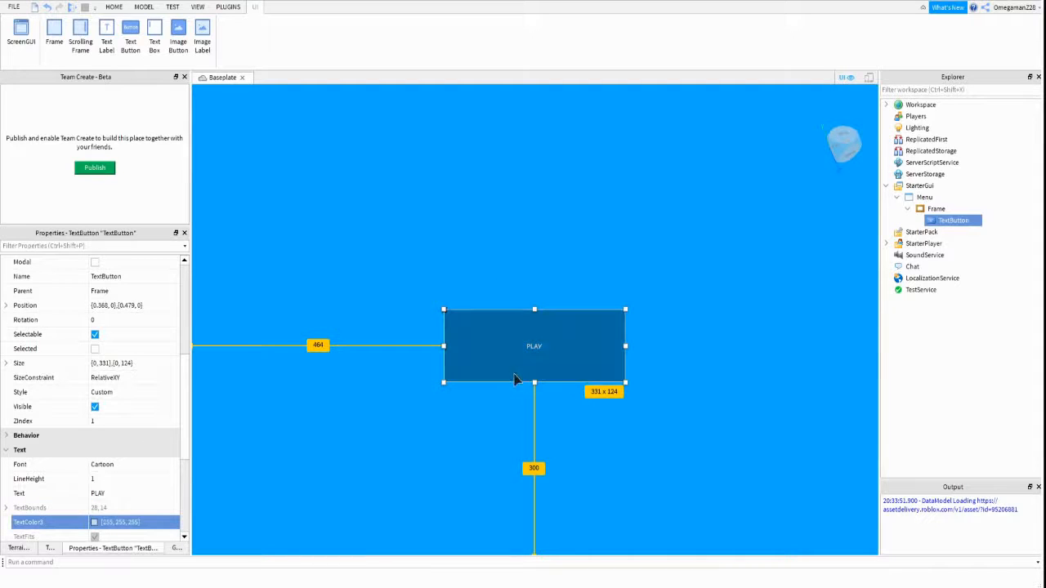
pyautogui.scroll(-3, 94, 433)
pyautogui.click(95, 421)
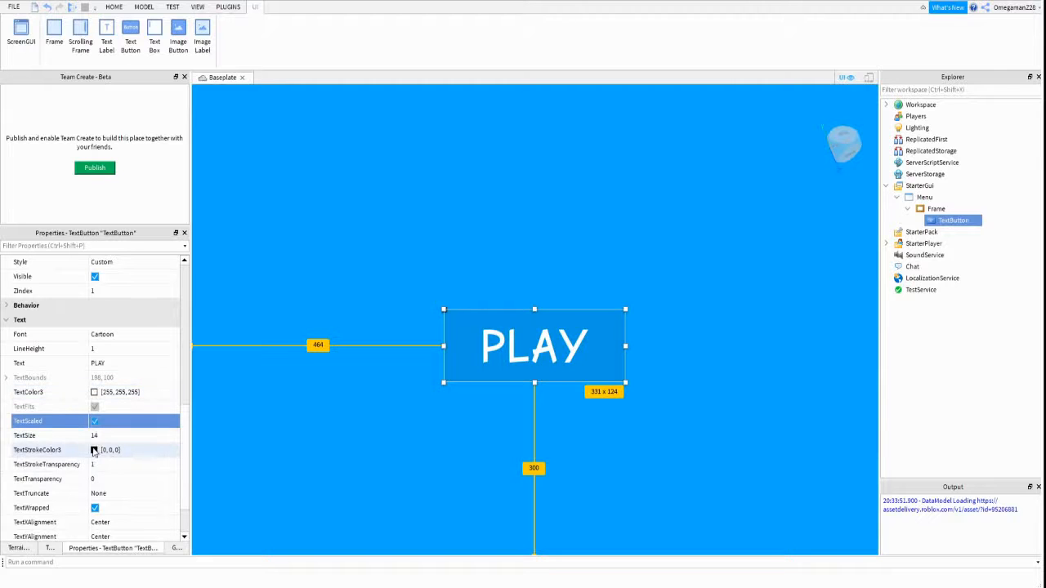
# Set the PLAY button's background color to 0, 174, 255 and move the button slightly down.
pyautogui.scroll(8, 94, 436)
pyautogui.click(98, 392)
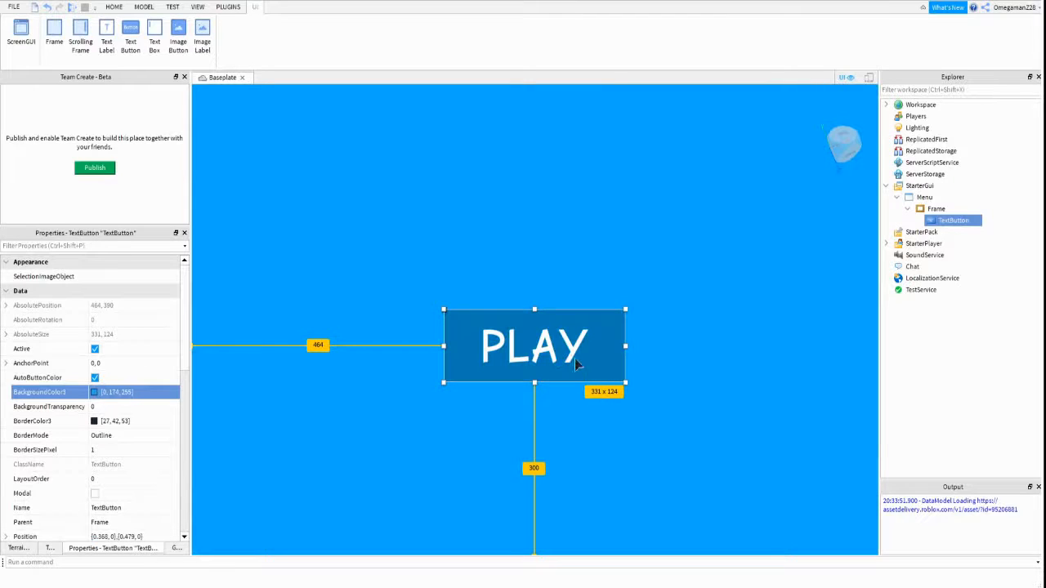
pyautogui.moveTo(557, 364); pyautogui.dragTo(558, 374)
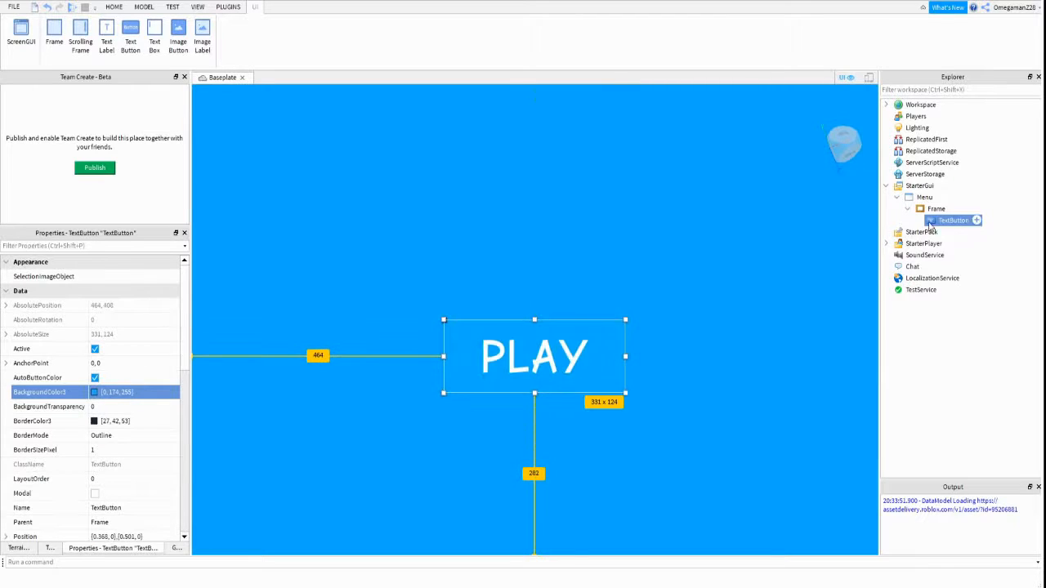
# Rename the TextButton object in the Frame to Play.
pyautogui.click(933, 210)
pyautogui.click(940, 220)
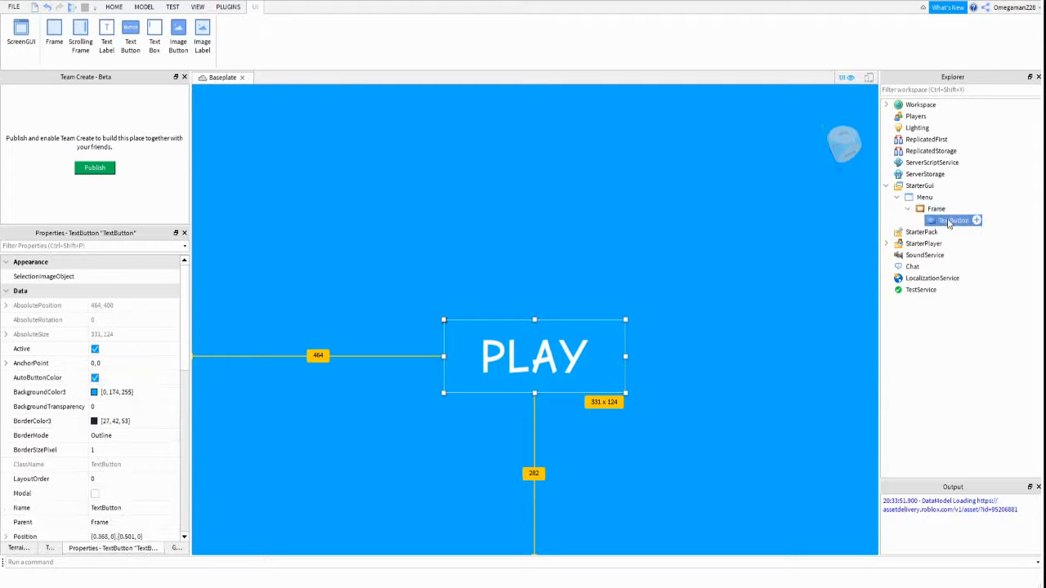
pyautogui.click(940, 220)
pyautogui.write('Play')
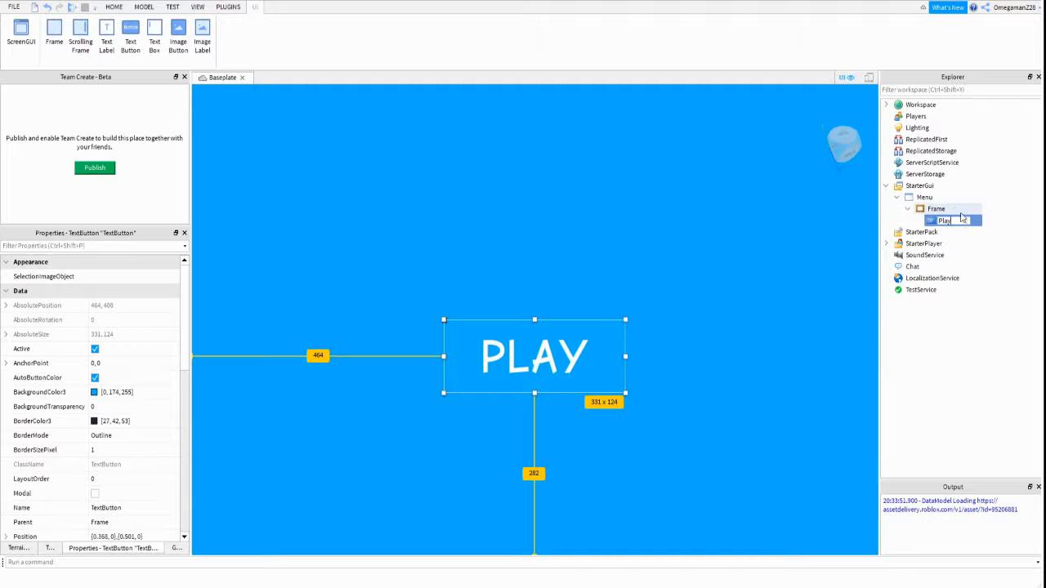
# Insert a text label in the Frame and place it above the PLAY button, near the upper center.
pyautogui.click(936, 209)
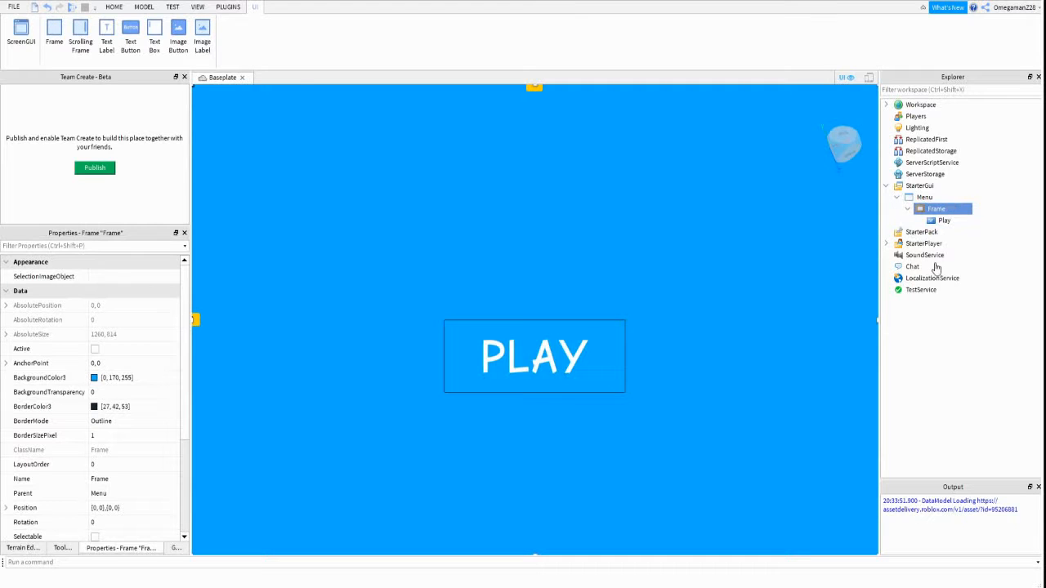
pyautogui.click(106, 37)
pyautogui.moveTo(274, 115); pyautogui.dragTo(518, 185)
# Set the PLAY button's BorderSizePixel to 0.
pyautogui.click(943, 220)
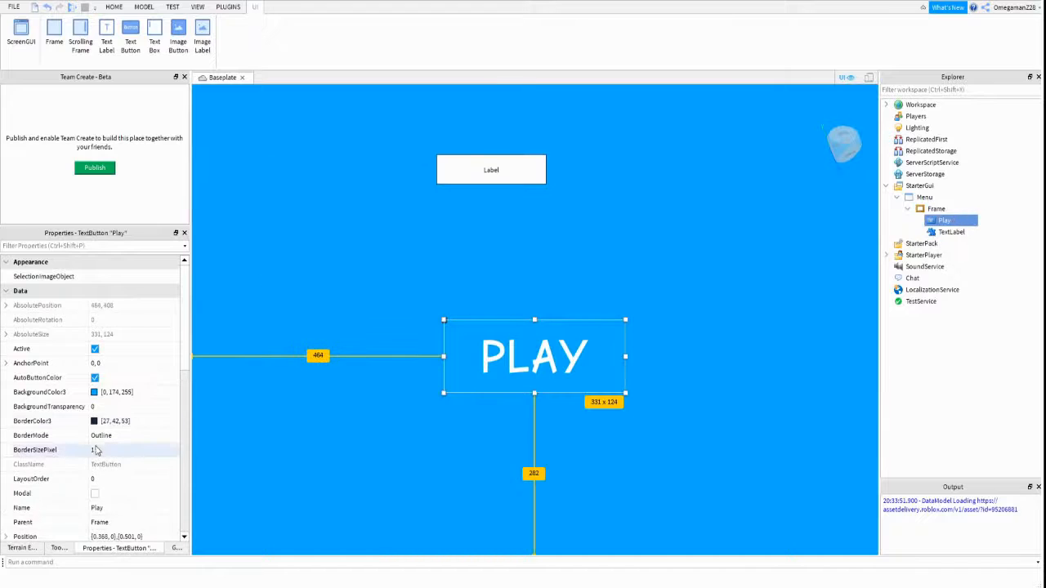
pyautogui.scroll(-5, 107, 494)
pyautogui.scroll(-4, 107, 495)
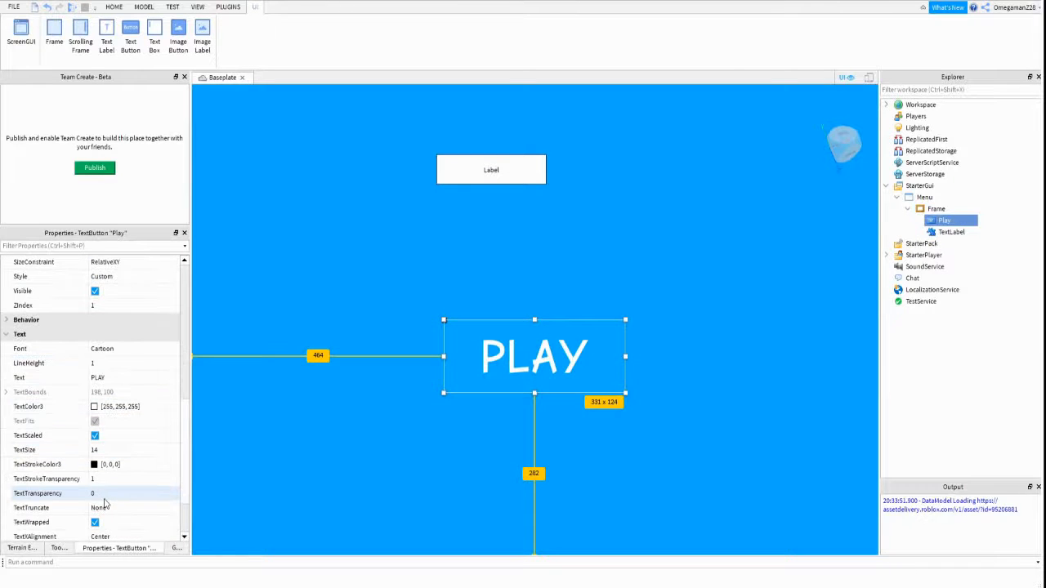
pyautogui.scroll(6, 147, 352)
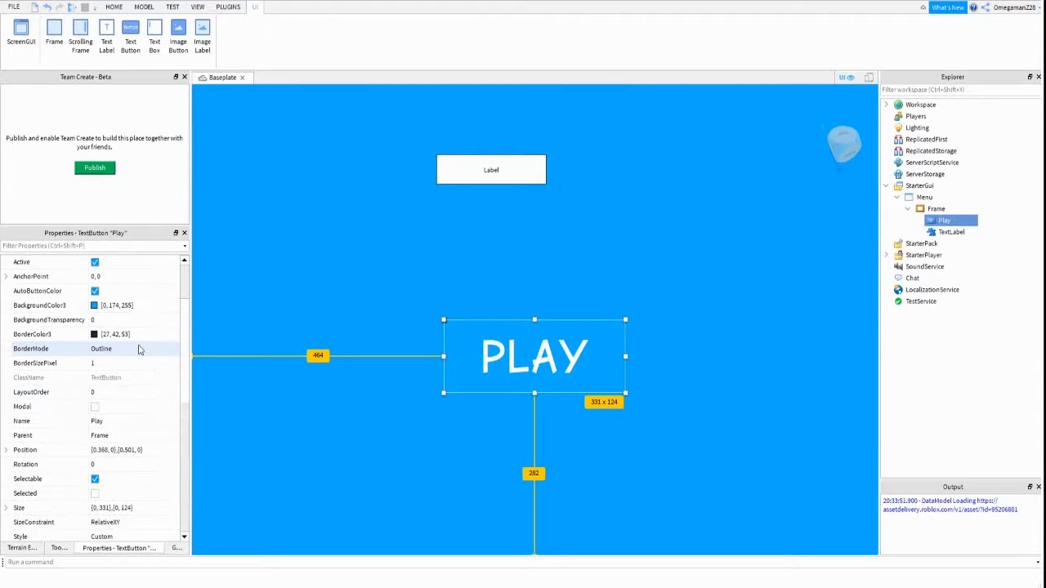
pyautogui.click(121, 364)
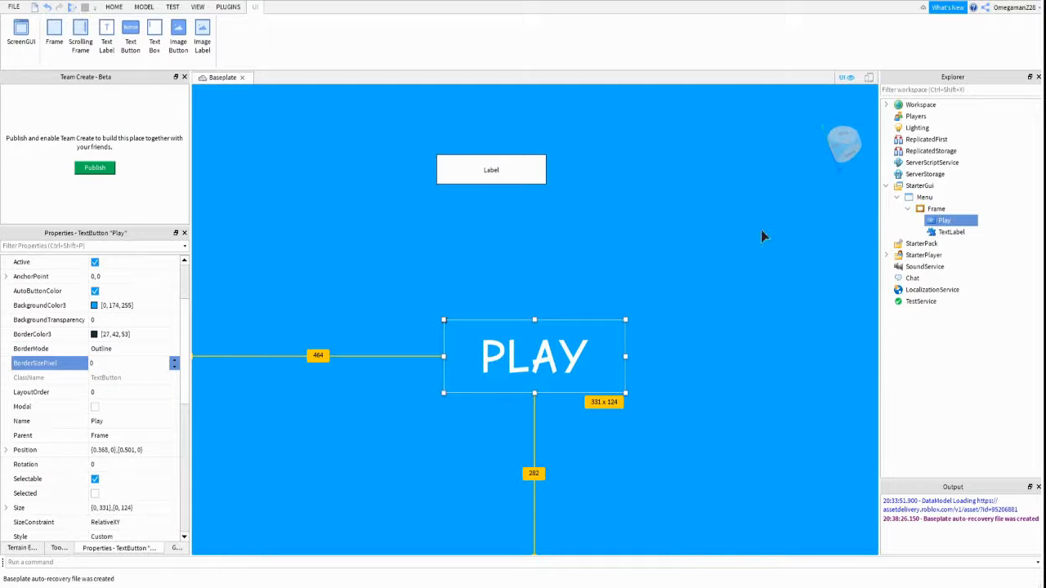
# Resize the text label to about 639 x 101 and center it horizontally near the top of the Frame.
pyautogui.click(951, 232)
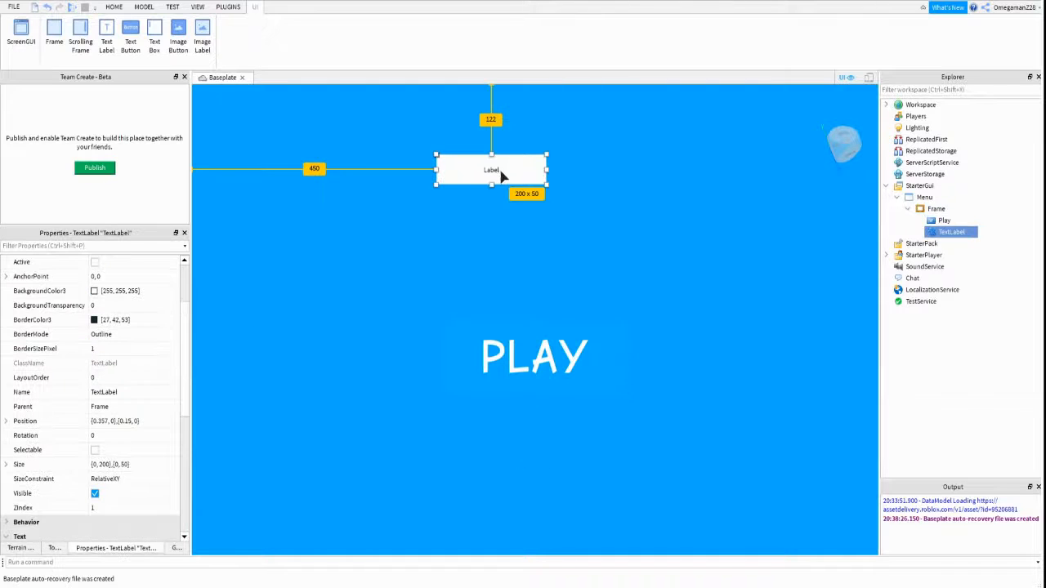
pyautogui.moveTo(491, 185); pyautogui.dragTo(484, 228)
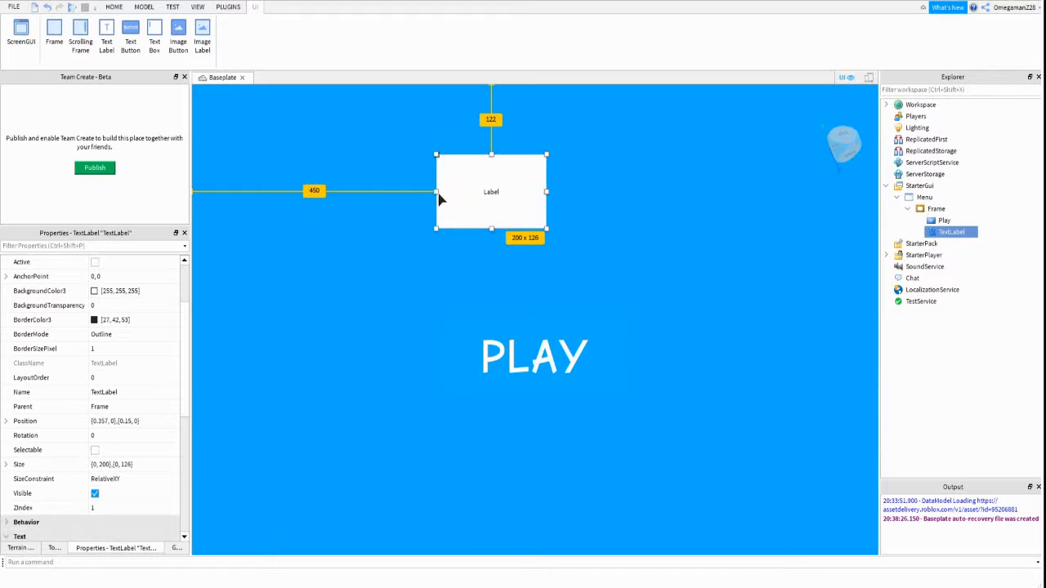
pyautogui.moveTo(436, 193); pyautogui.dragTo(348, 193)
pyautogui.moveTo(546, 193); pyautogui.dragTo(752, 191)
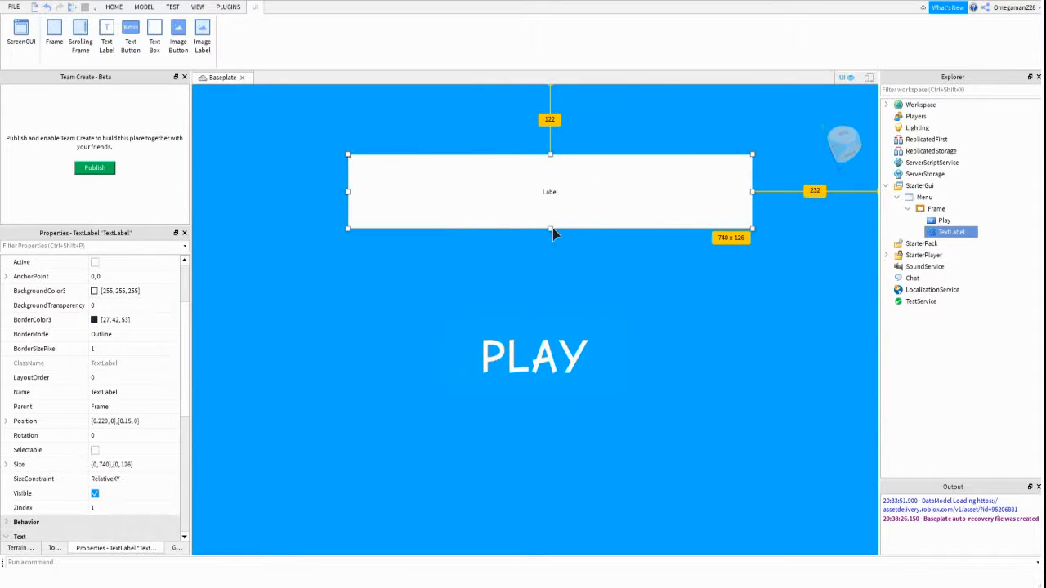
pyautogui.moveTo(549, 228); pyautogui.dragTo(535, 162)
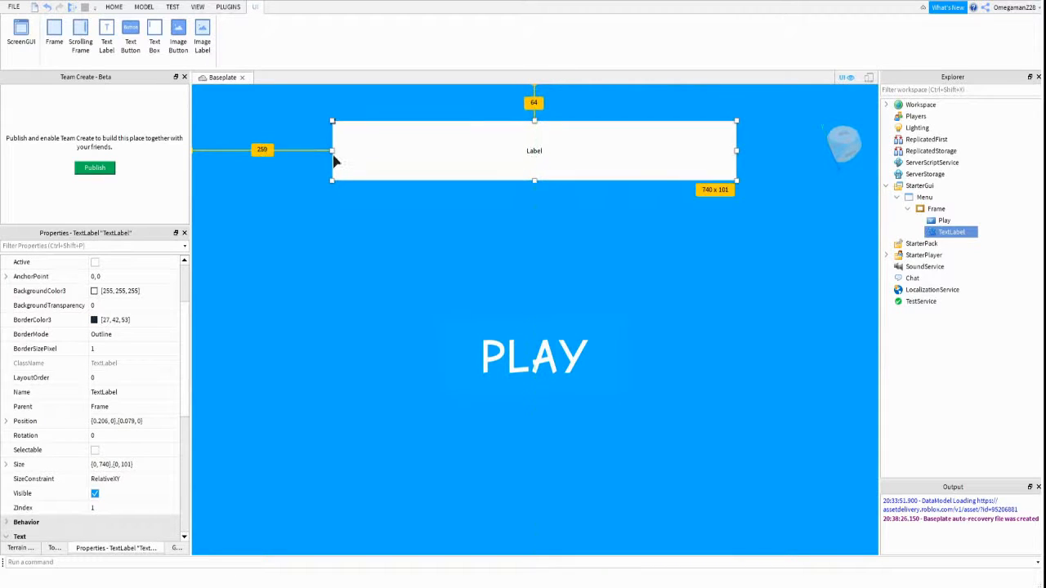
pyautogui.moveTo(330, 150); pyautogui.dragTo(385, 147)
pyautogui.moveTo(498, 133); pyautogui.dragTo(475, 134)
# Set the text label's BackgroundTransparency to 1.
pyautogui.scroll(3, 102, 371)
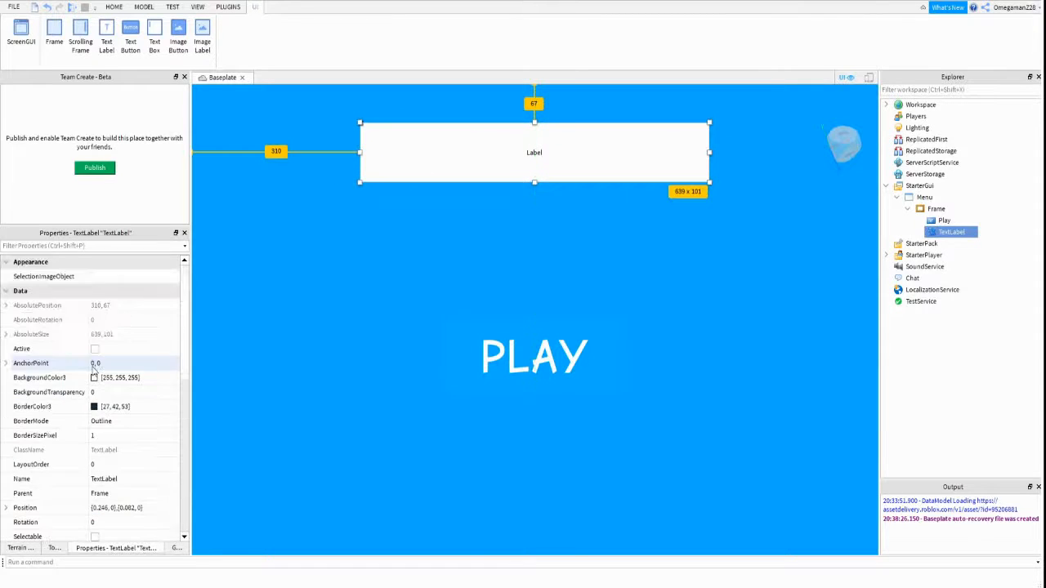
pyautogui.click(104, 392)
pyautogui.write('1')
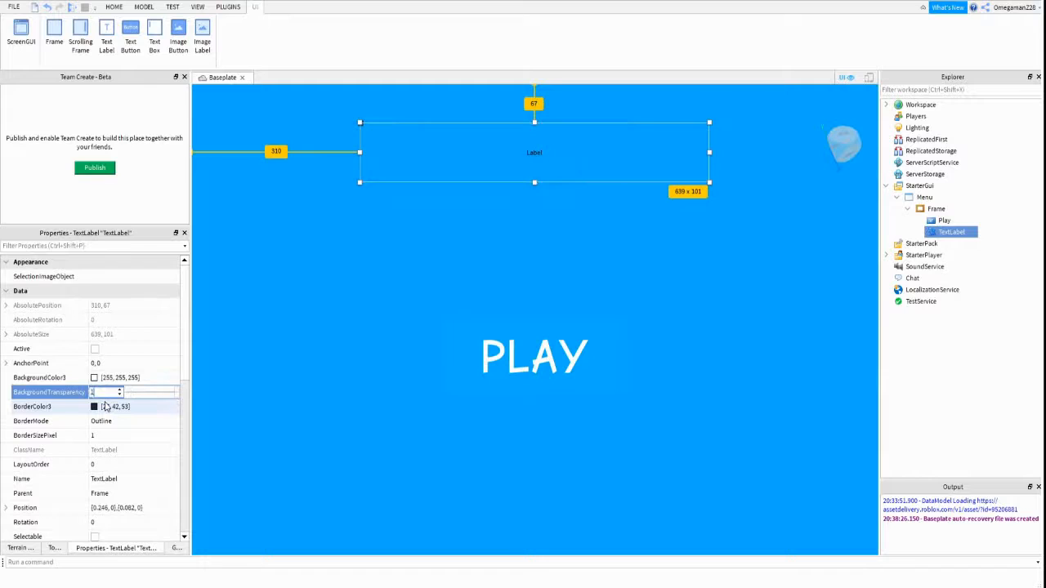
# Change the text label's font to Cartoon and its text to My Game.
pyautogui.scroll(-5, 115, 384)
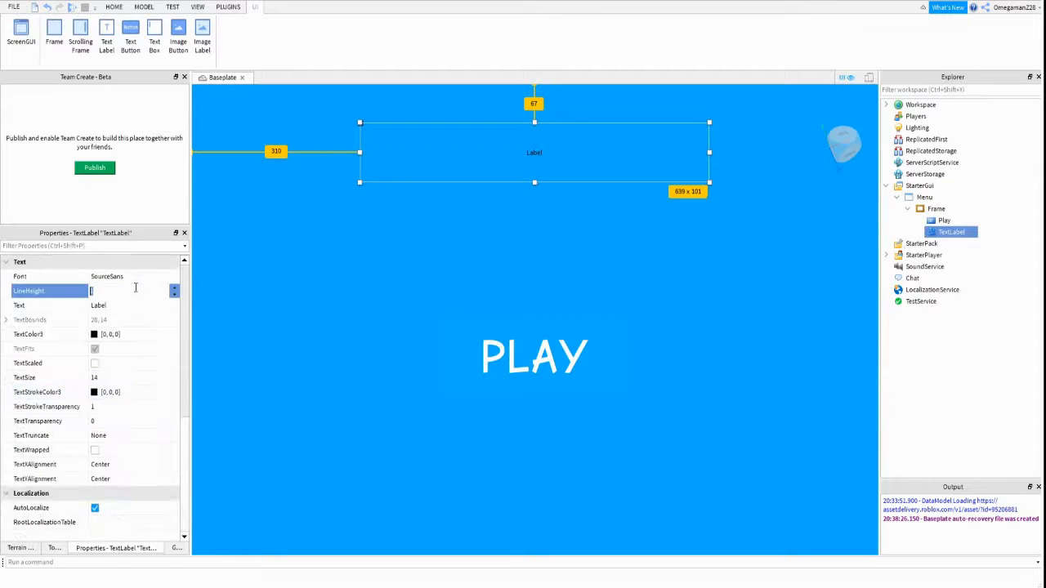
pyautogui.click(137, 280)
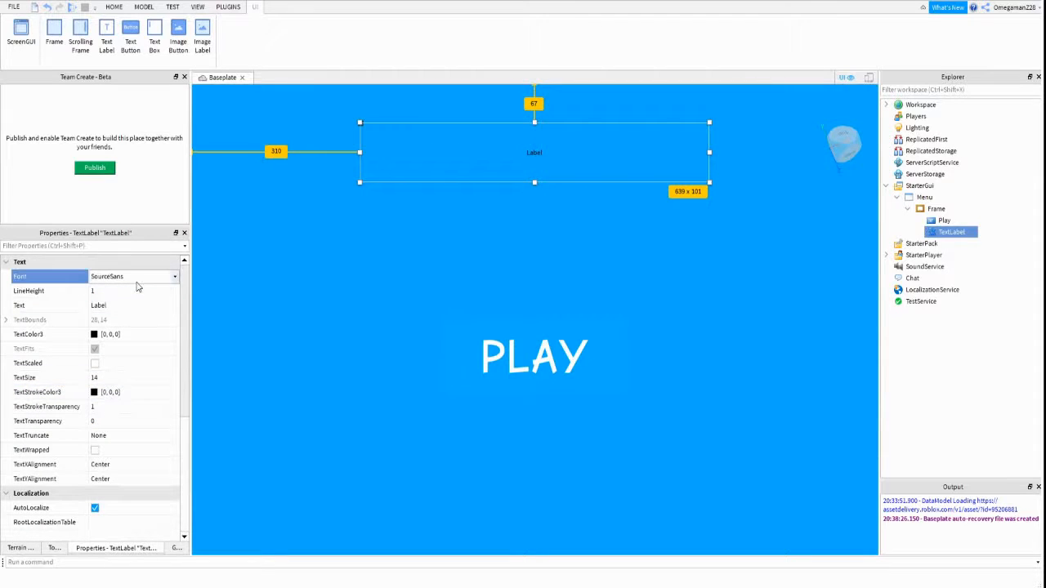
pyautogui.click(125, 335)
pyautogui.click(158, 294)
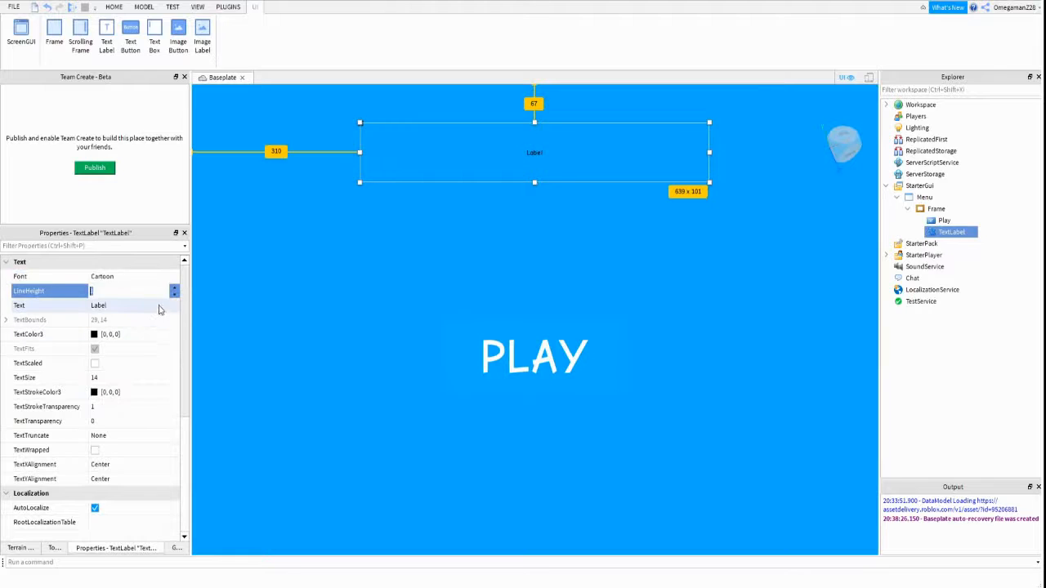
pyautogui.click(159, 308)
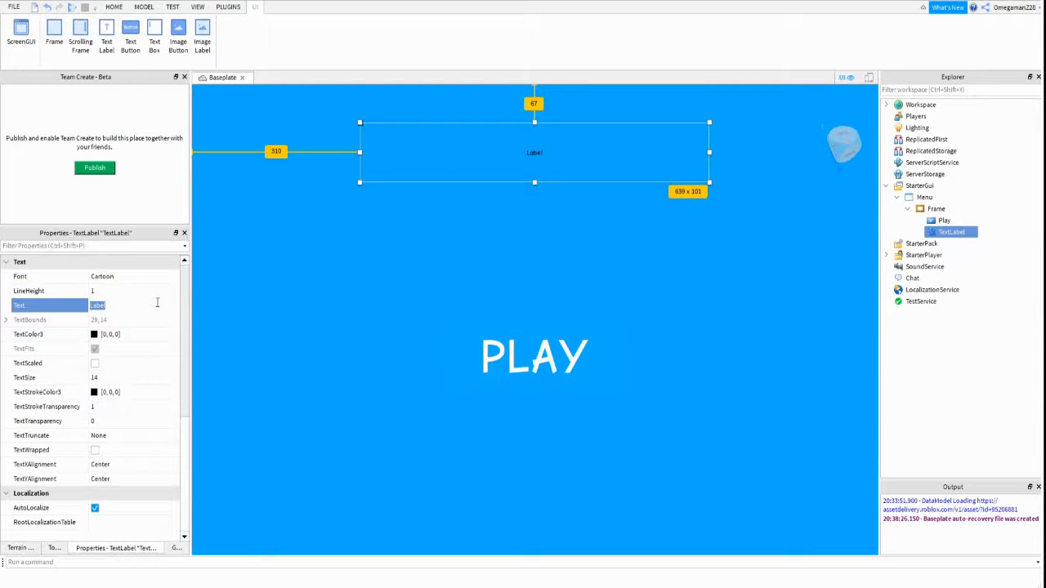
pyautogui.write('My Game')
# Make the My Game label's text white (255, 255, 255) and turn on TextScaled.
pyautogui.click(137, 334)
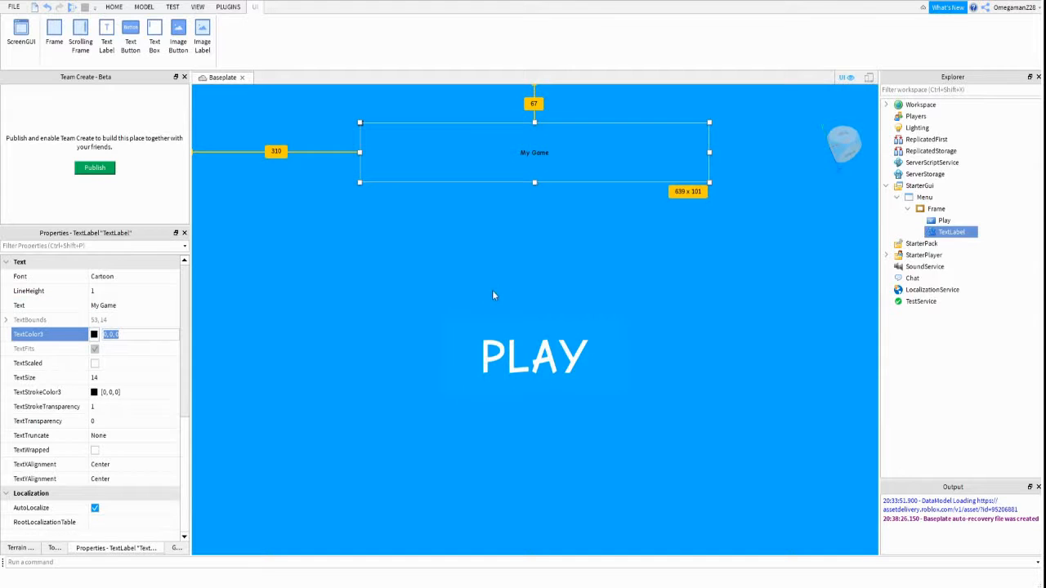
pyautogui.write('255, 255, 255')
pyautogui.press('Return')
pyautogui.click(95, 362)
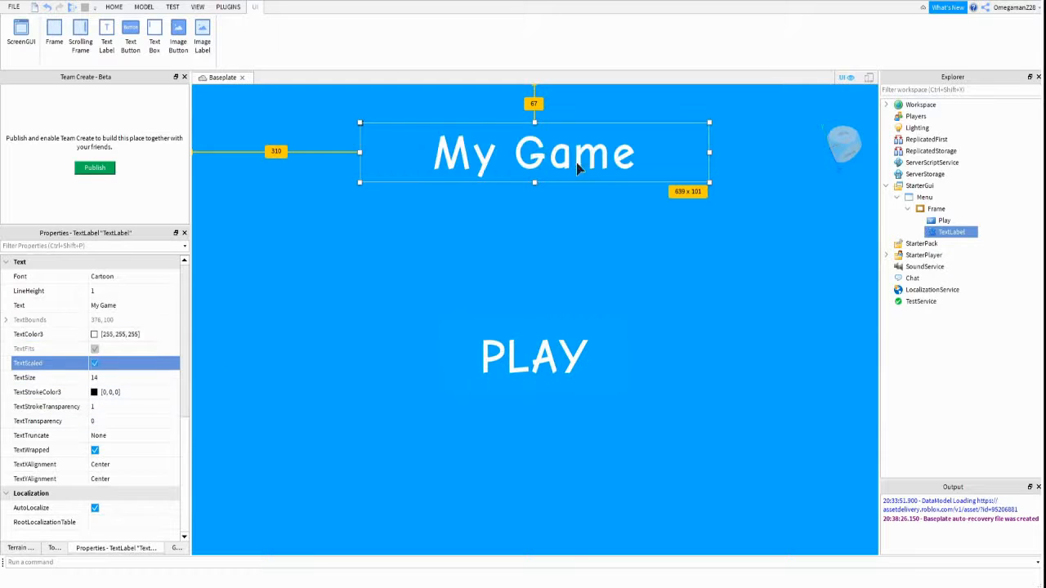
# Move the My Game label slightly down and the PLAY button up so it sits just beneath the title.
pyautogui.moveTo(543, 163); pyautogui.dragTo(537, 197)
pyautogui.click(593, 323)
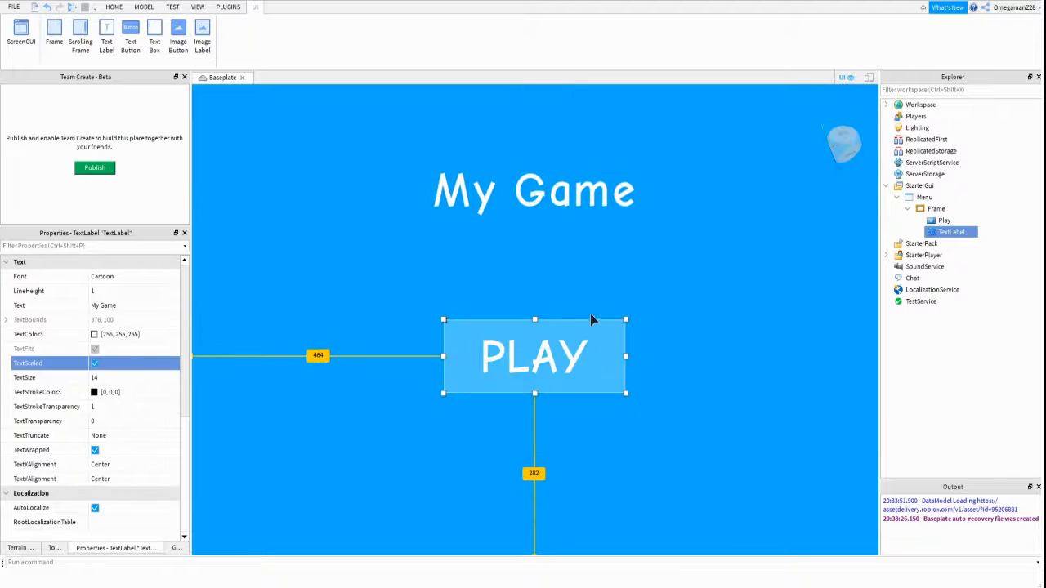
pyautogui.moveTo(586, 366); pyautogui.dragTo(572, 294)
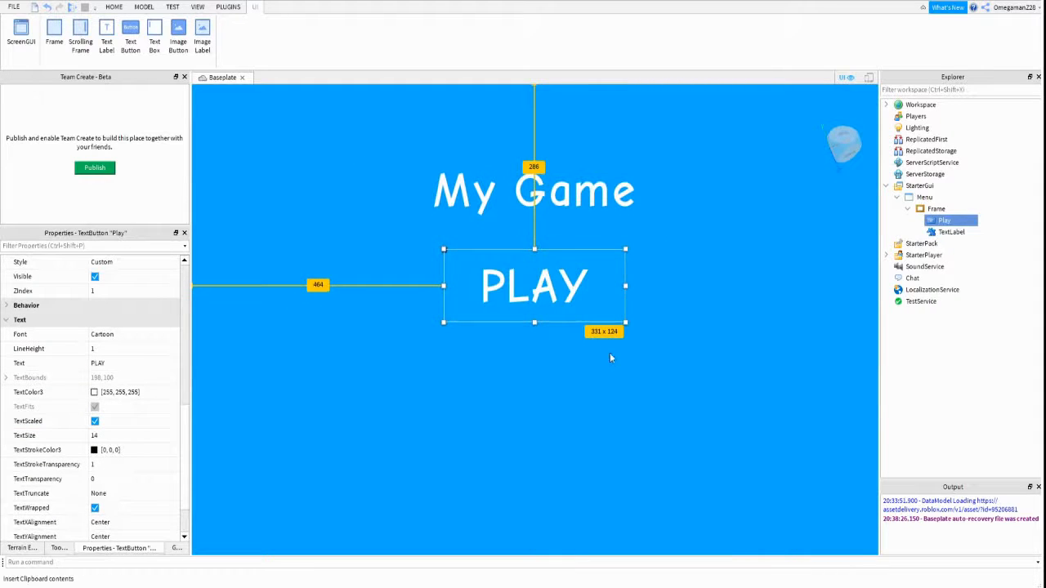
# Duplicate the PLAY button, place the copy below the original and rename it Settings.
pyautogui.hotkey('ctrl', 'd')
pyautogui.moveTo(544, 296); pyautogui.dragTo(543, 415)
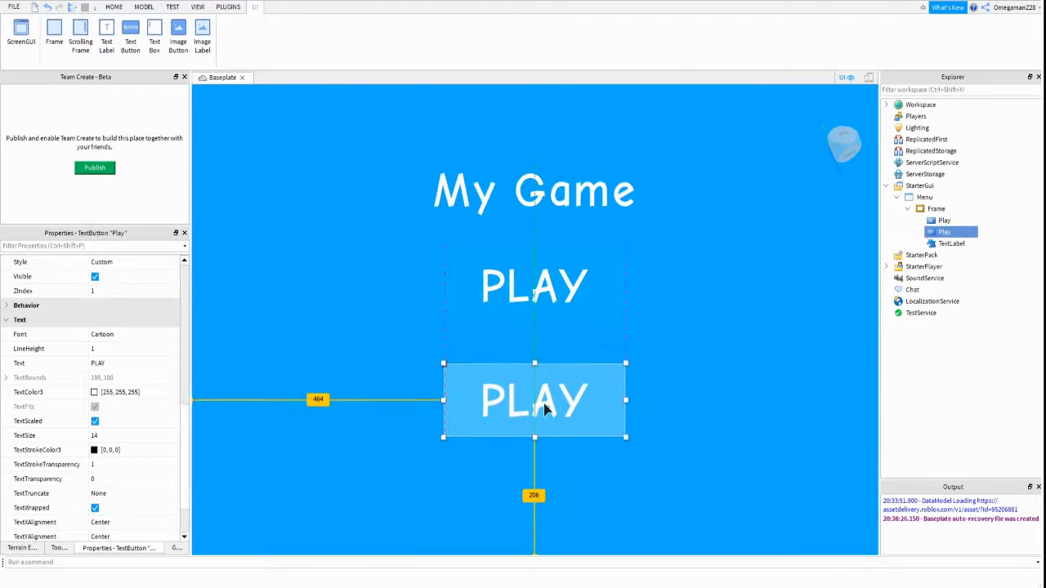
pyautogui.doubleClick(934, 233)
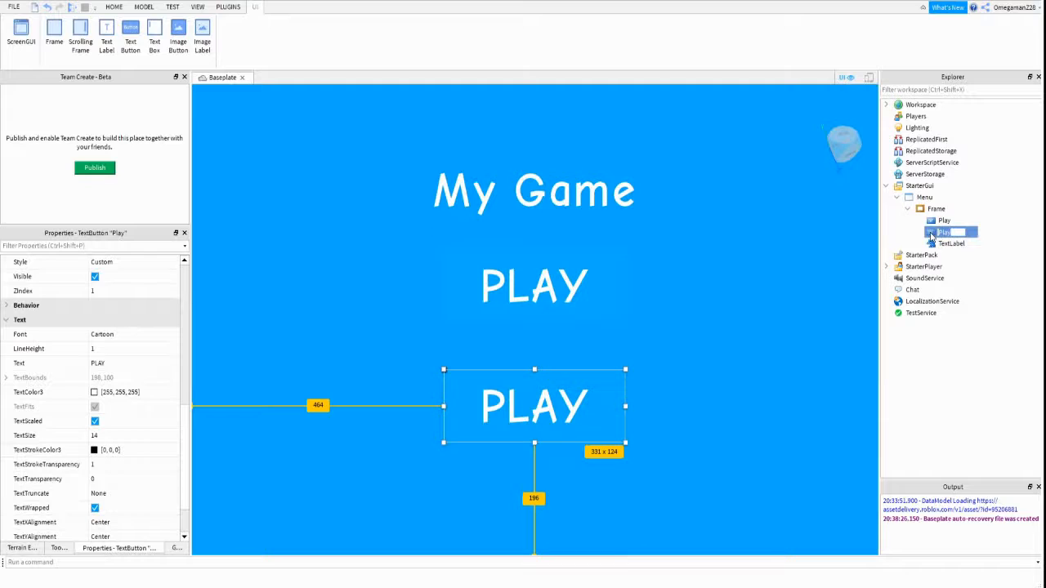
pyautogui.write('Settings')
# Insert a LocalScript into the Play button and select its default code for replacement.
pyautogui.click(939, 221)
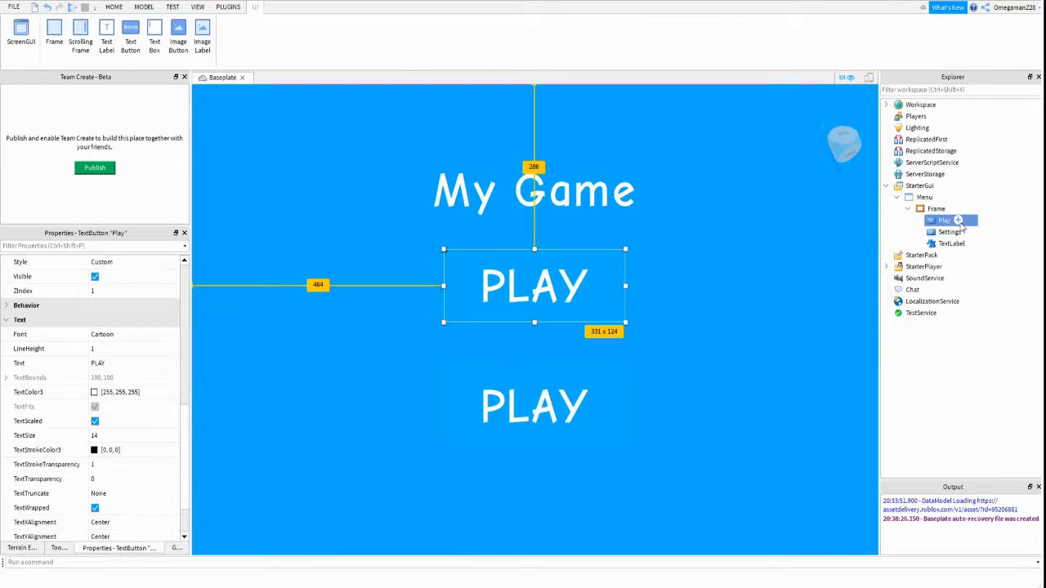
pyautogui.click(959, 221)
pyautogui.click(946, 274)
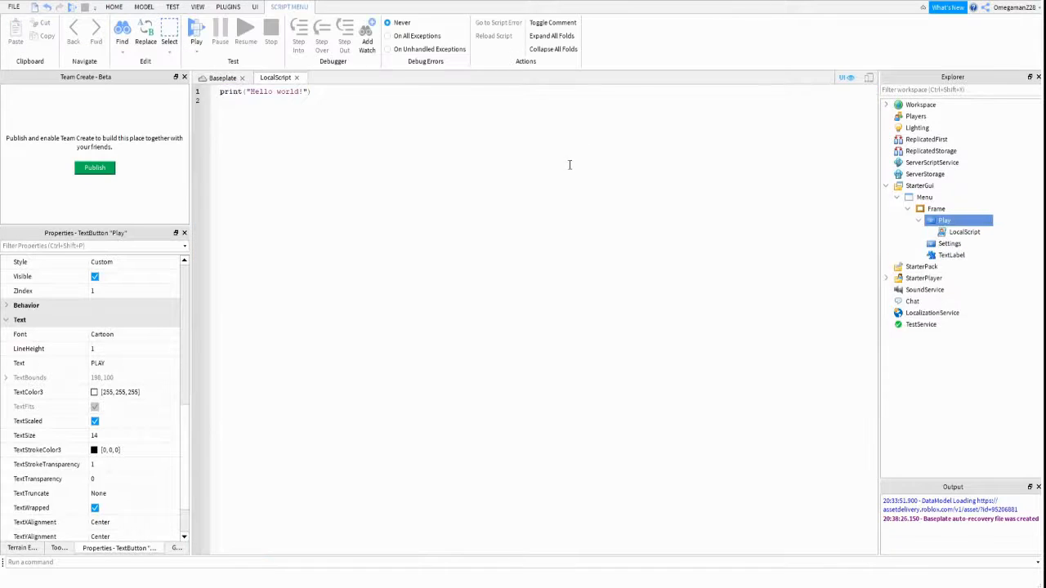
pyautogui.moveTo(339, 119); pyautogui.dragTo(214, 90)
# Replace the script's default code with a handler opened by script.Parent.MouseButton1Click:Connect(function() and closed by end).
pyautogui.write('lo')
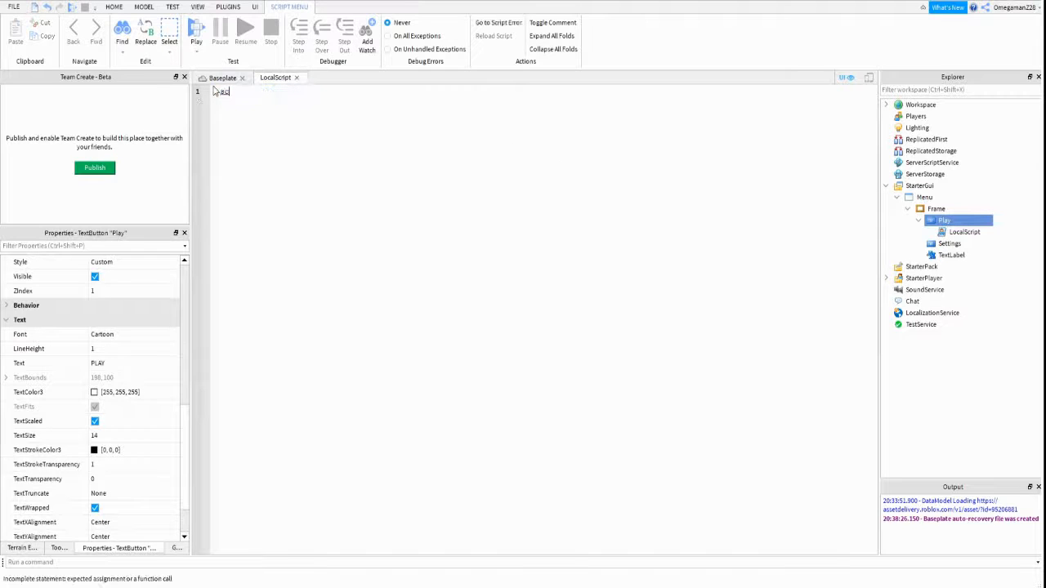
pyautogui.write('pt.Parent.')
pyautogui.press('BackSpace')
pyautogui.write('.MouseButton1Click')
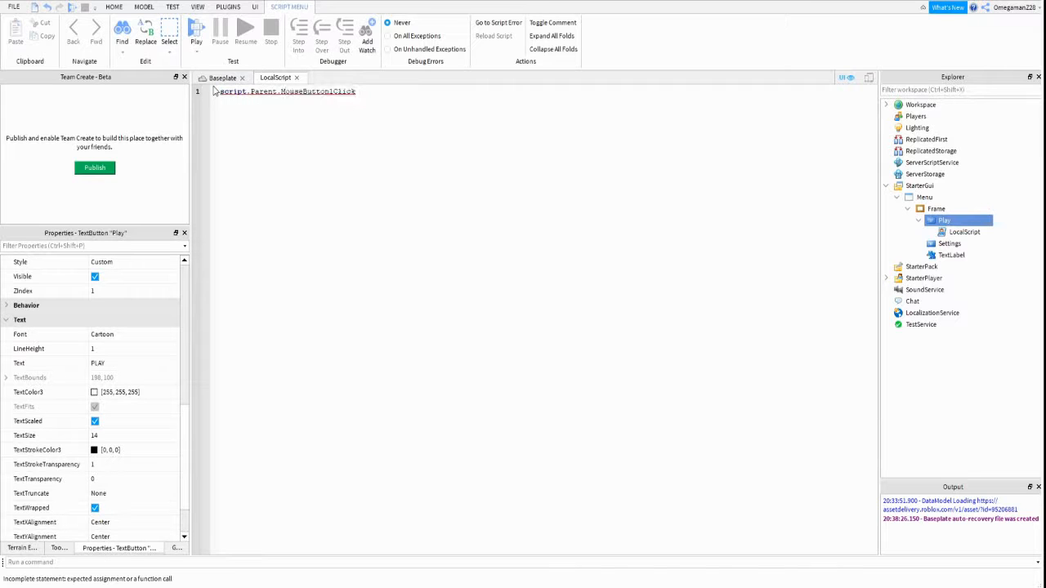
pyautogui.write(':Connect(')
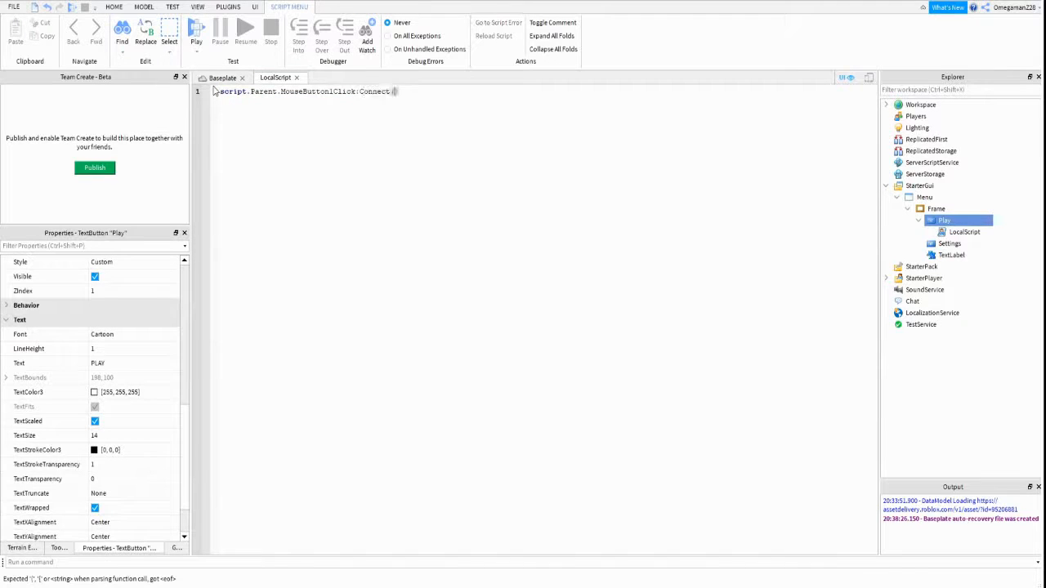
pyautogui.write('function')
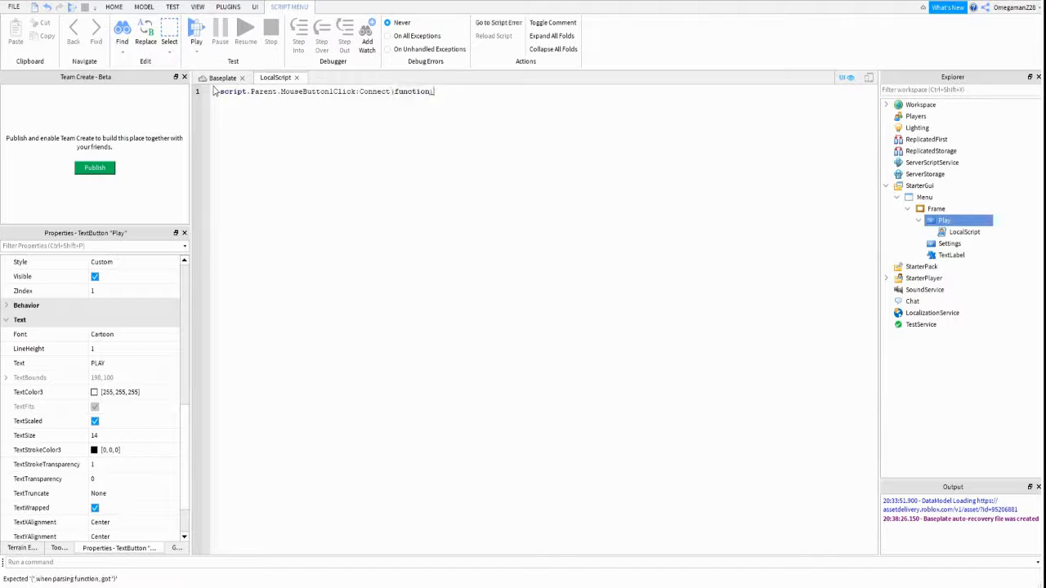
pyautogui.press('Delete')
pyautogui.write('(')
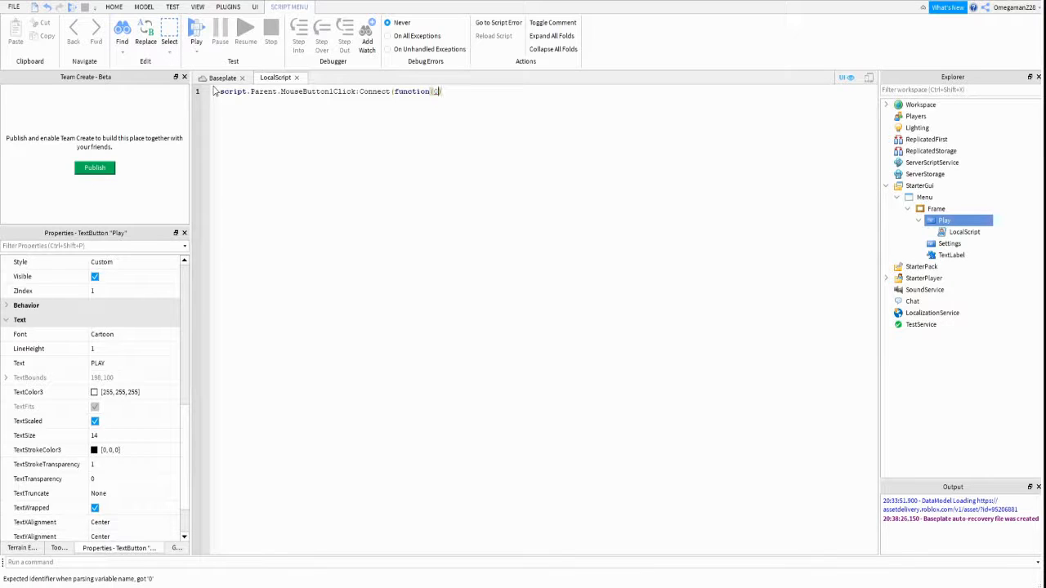
pyautogui.press('BackSpace')
pyautogui.press('Return')
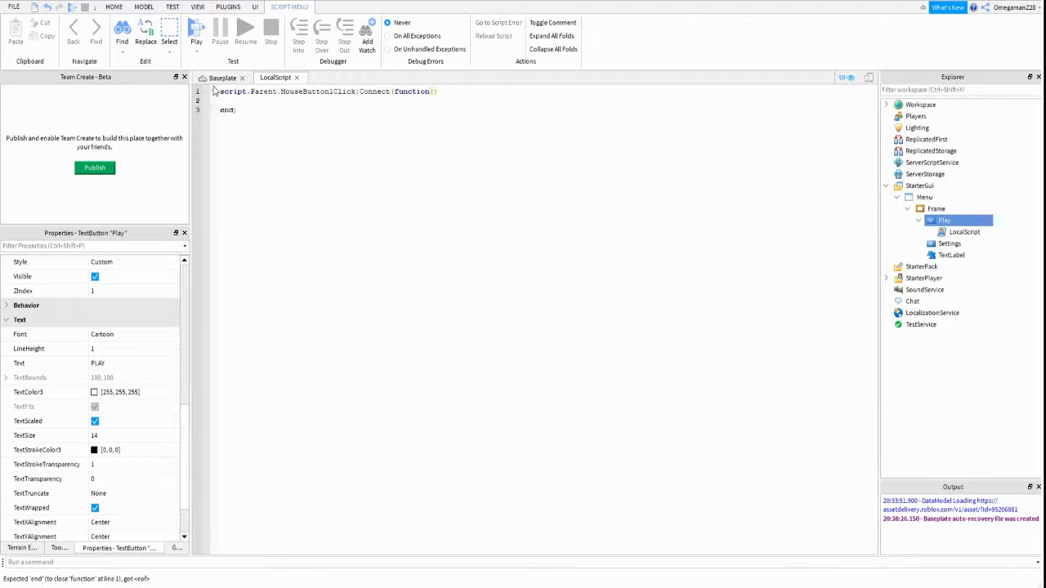
# Add script.Parent.Parent.Visible = false inside the click handler and close the script.
pyautogui.write('s')
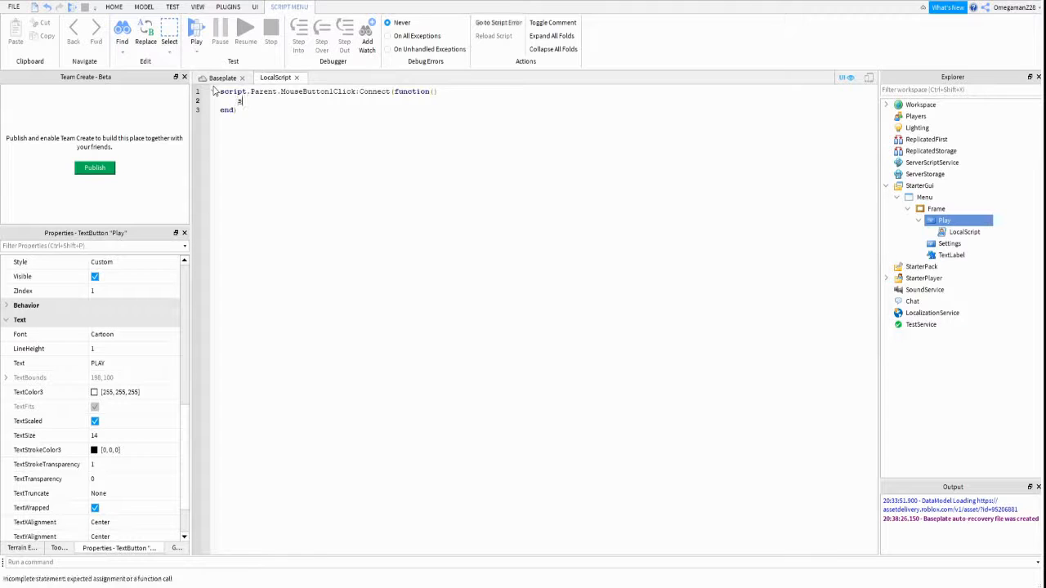
pyautogui.write('cript.Parent.Parent.Visible')
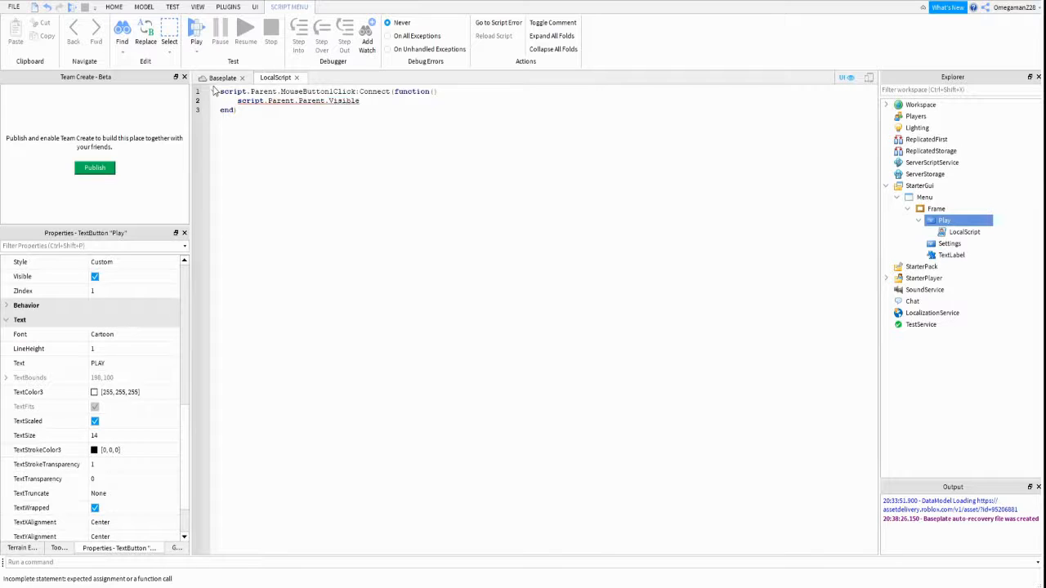
pyautogui.write(' = f')
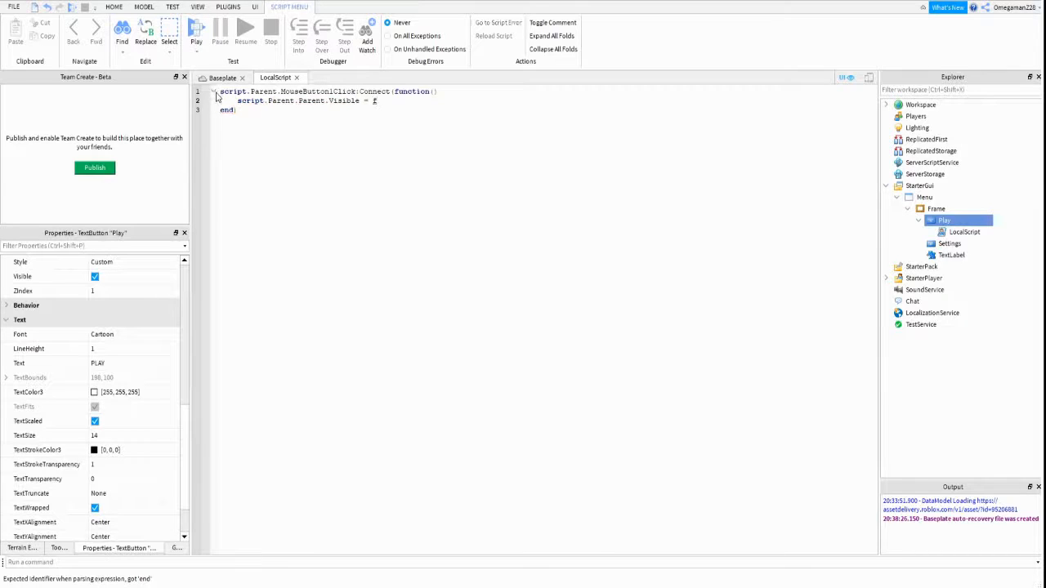
pyautogui.write('alse')
pyautogui.moveTo(357, 92); pyautogui.dragTo(396, 100)
pyautogui.click(297, 77)
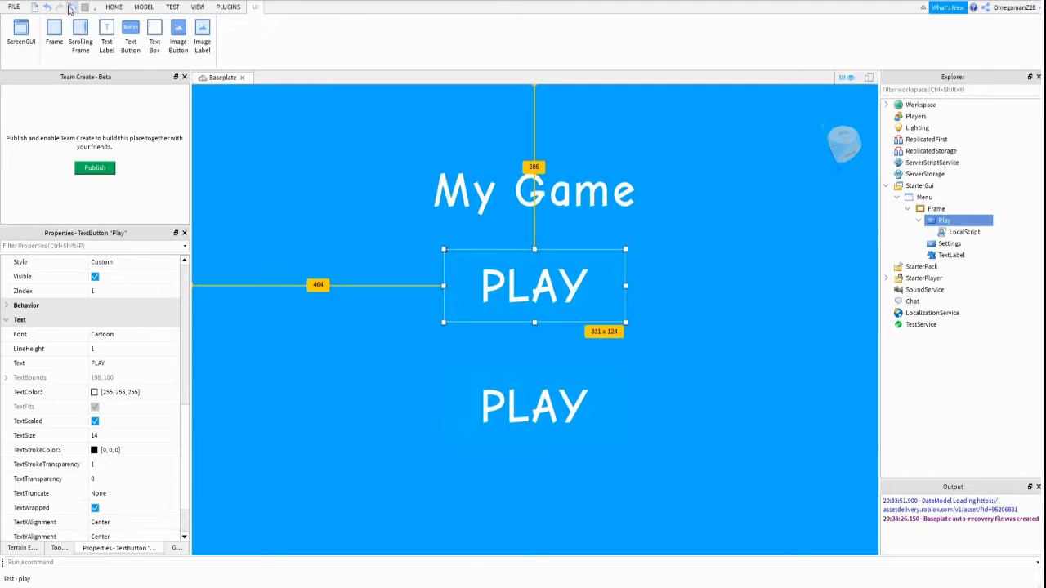
# Playtest the game, use the upper PLAY button to dismiss the menu, try the character and camera, and stop the test.
pyautogui.click(71, 6)
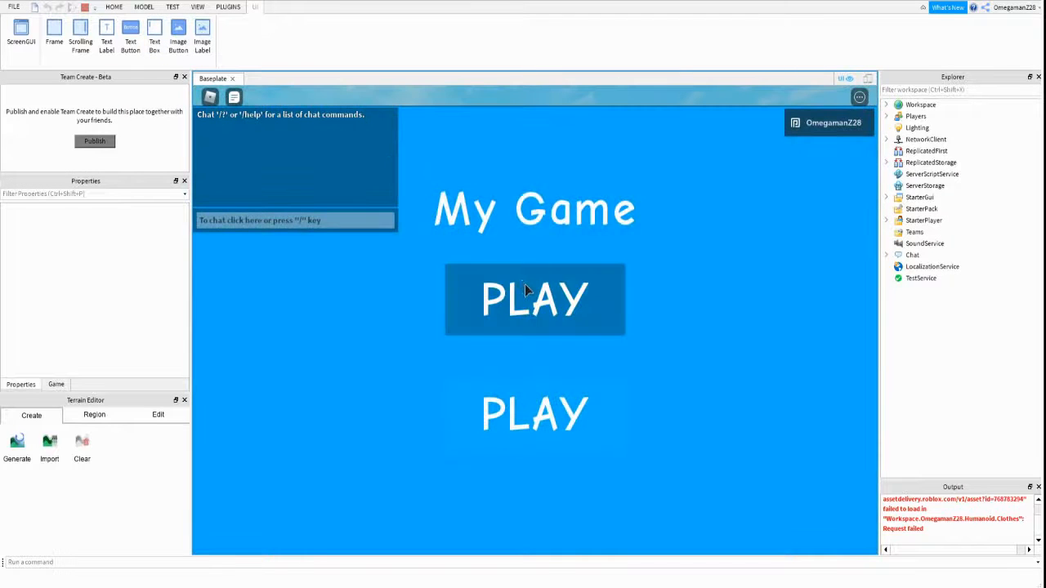
pyautogui.click(524, 285)
pyautogui.press('space')
pyautogui.moveTo(526, 285); pyautogui.dragTo(410, 306, button='right')
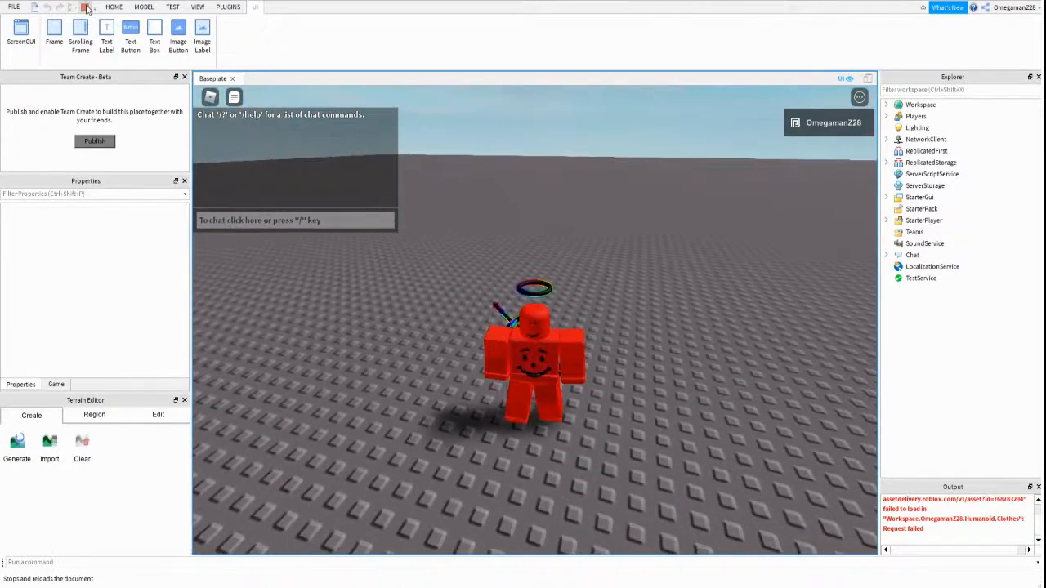
pyautogui.click(84, 6)
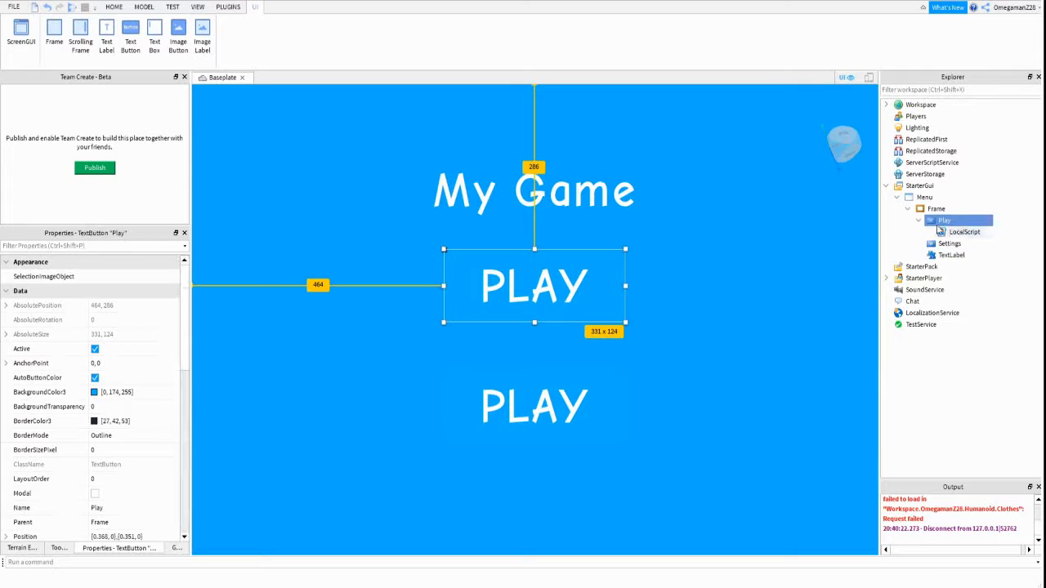
# Set the text of the Settings button below PLAY to SETTINGS.
pyautogui.click(919, 221)
pyautogui.click(948, 232)
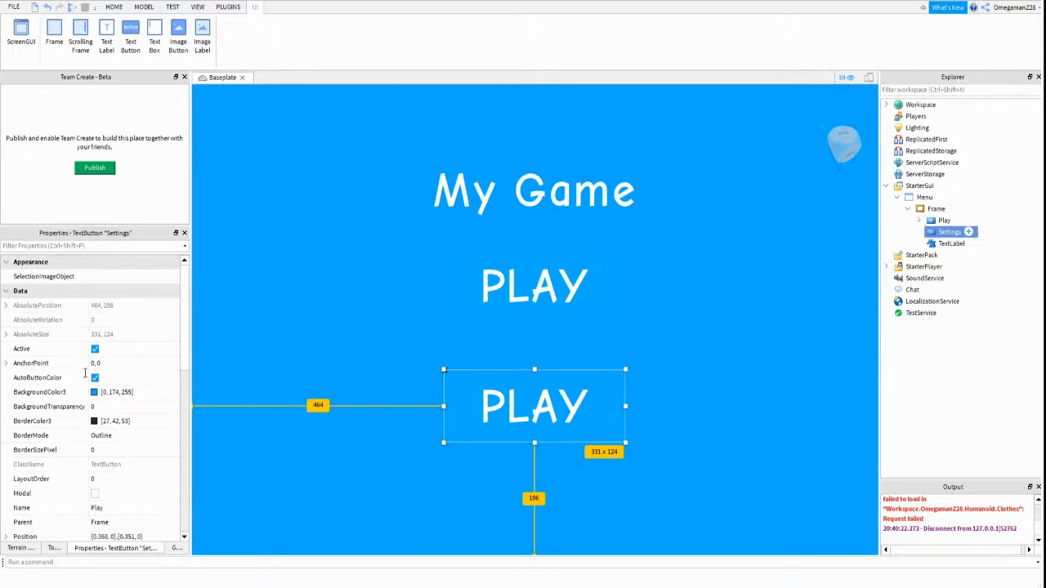
pyautogui.scroll(-6, 83, 412)
pyautogui.click(125, 465)
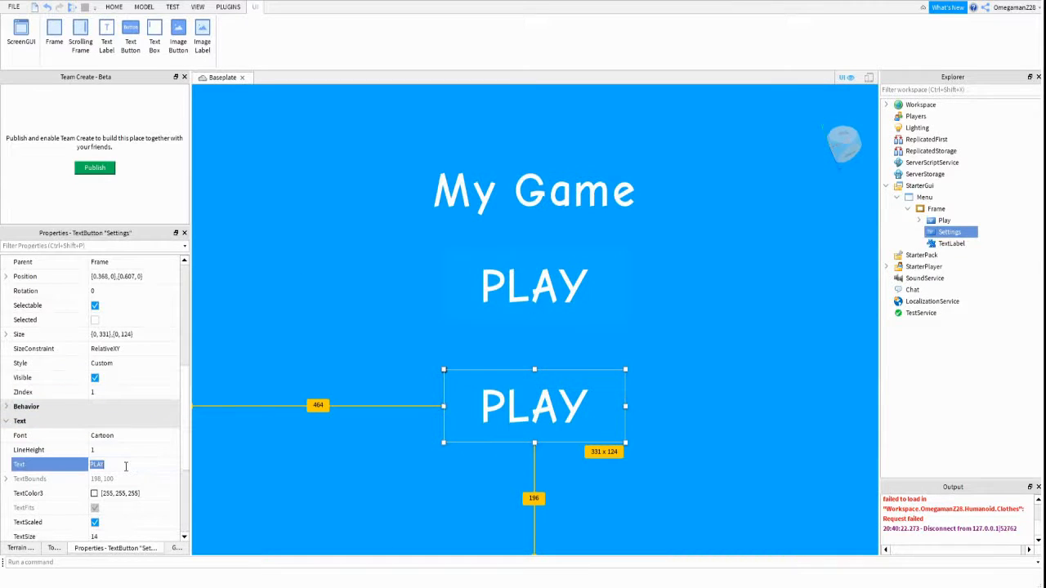
pyautogui.write('SETTINGS')
pyautogui.press('Return')
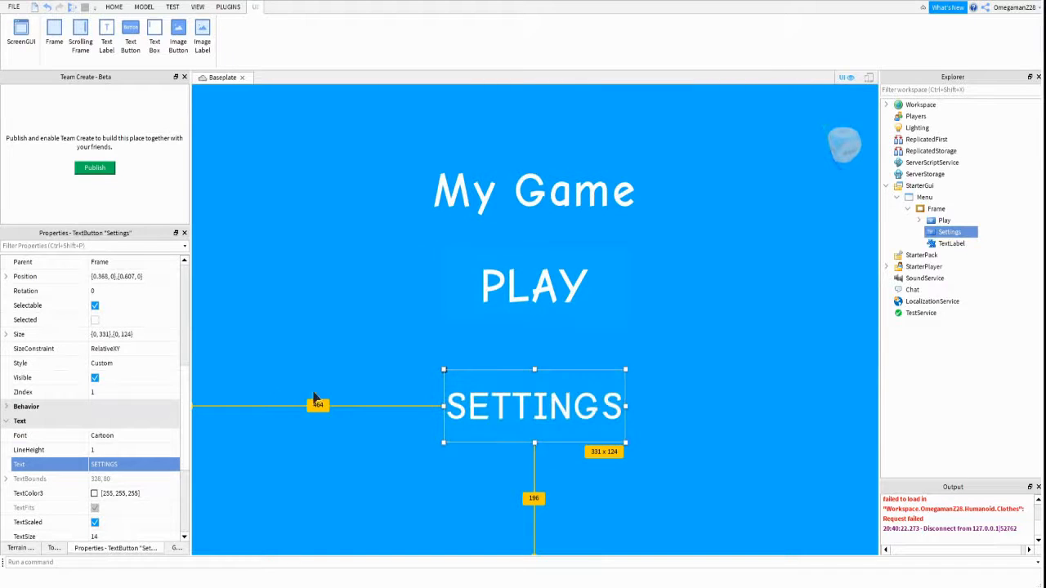
# Insert a new Frame inside the menu's main Frame and rename it SettingsFrame.
pyautogui.moveTo(968, 237)
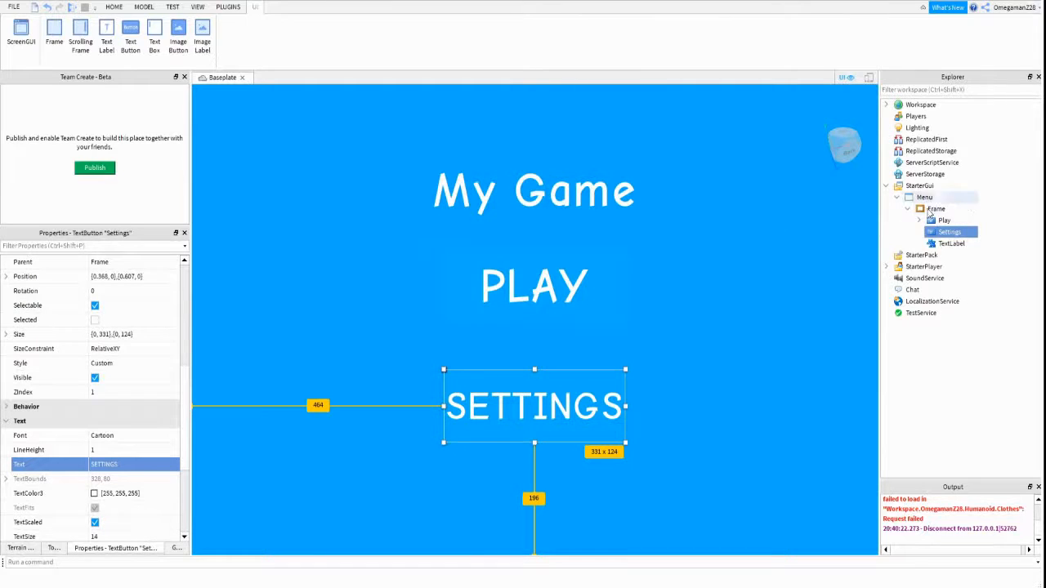
pyautogui.click(931, 209)
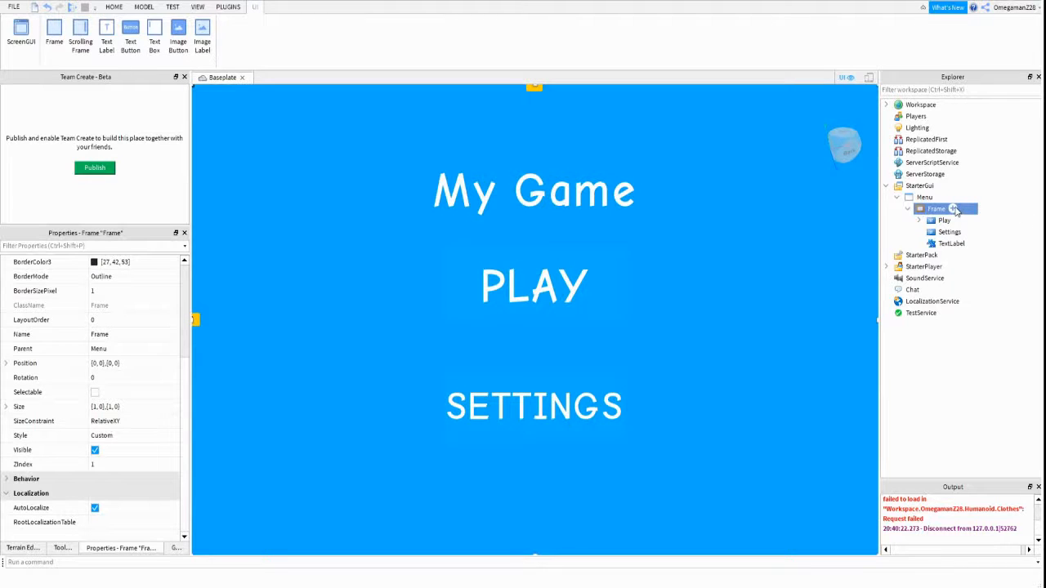
pyautogui.click(953, 209)
pyautogui.click(912, 294)
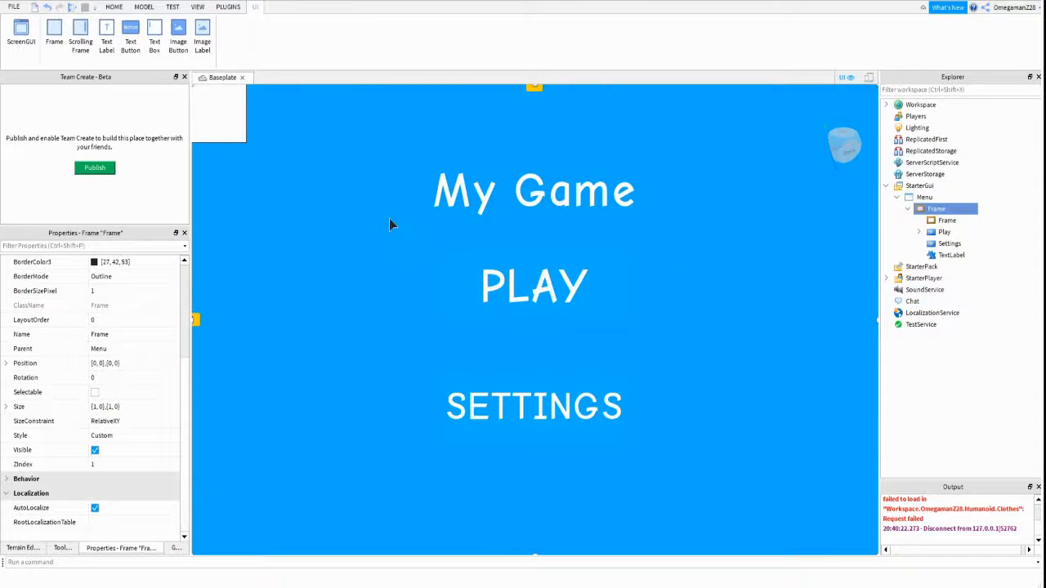
pyautogui.click(948, 221)
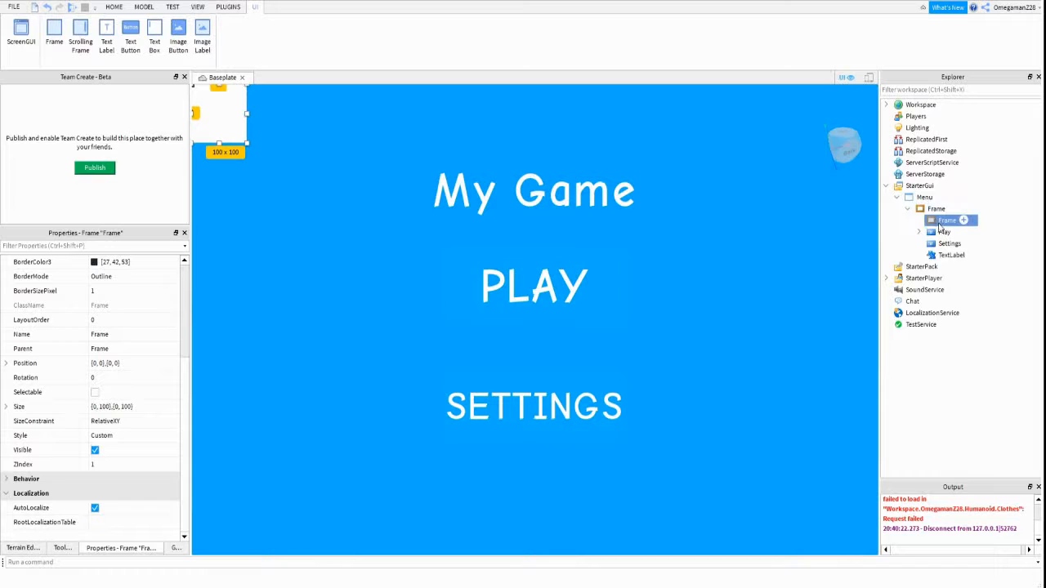
pyautogui.click(944, 222)
pyautogui.write('Settings')
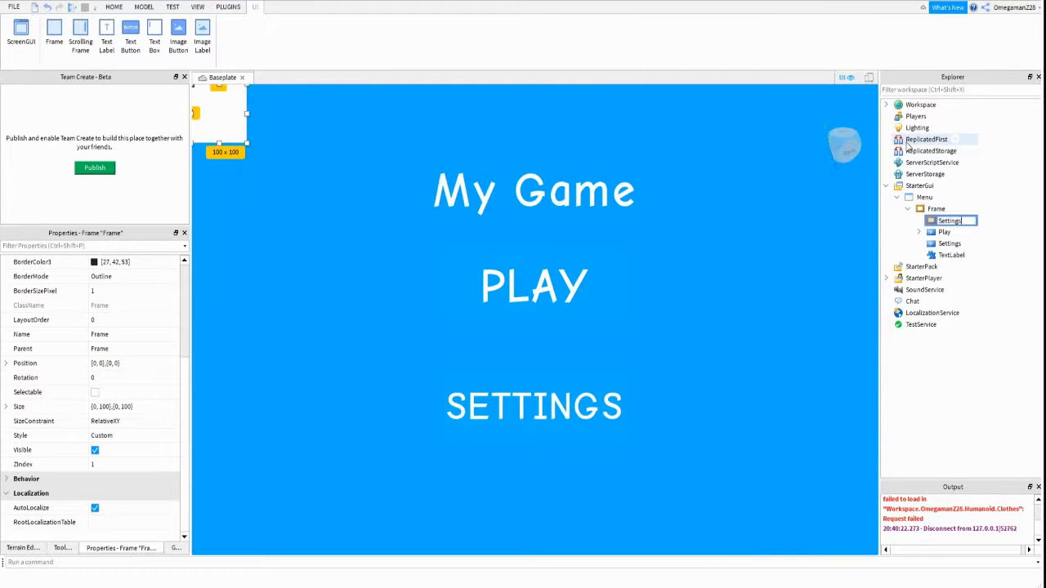
pyautogui.write('Frame')
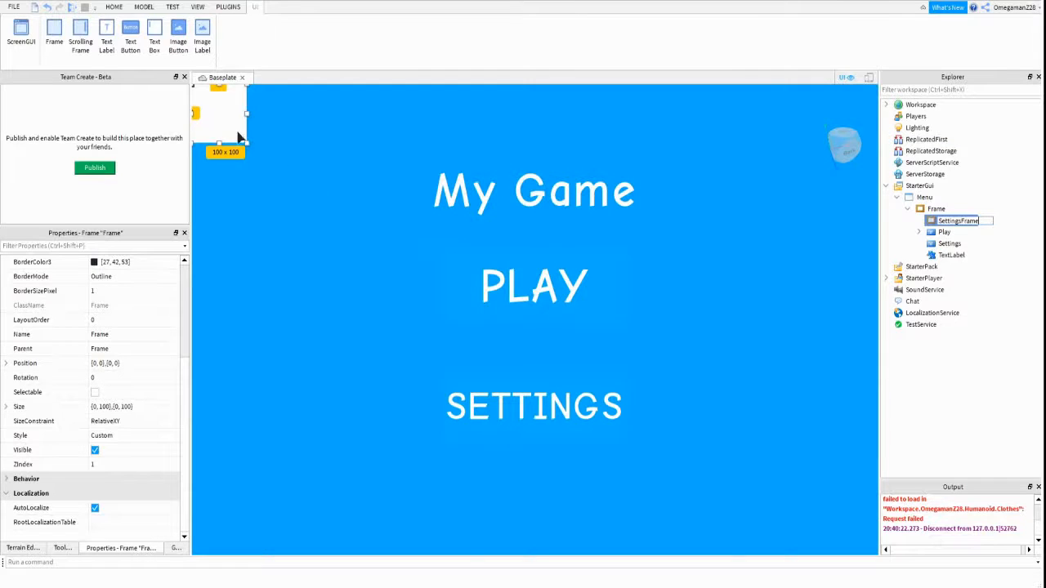
# Enlarge SettingsFrame to about 962 x 710 and center it over the menu.
pyautogui.moveTo(237, 136); pyautogui.dragTo(307, 159)
pyautogui.moveTo(401, 181); pyautogui.dragTo(689, 163)
pyautogui.moveTo(531, 224); pyautogui.dragTo(531, 521)
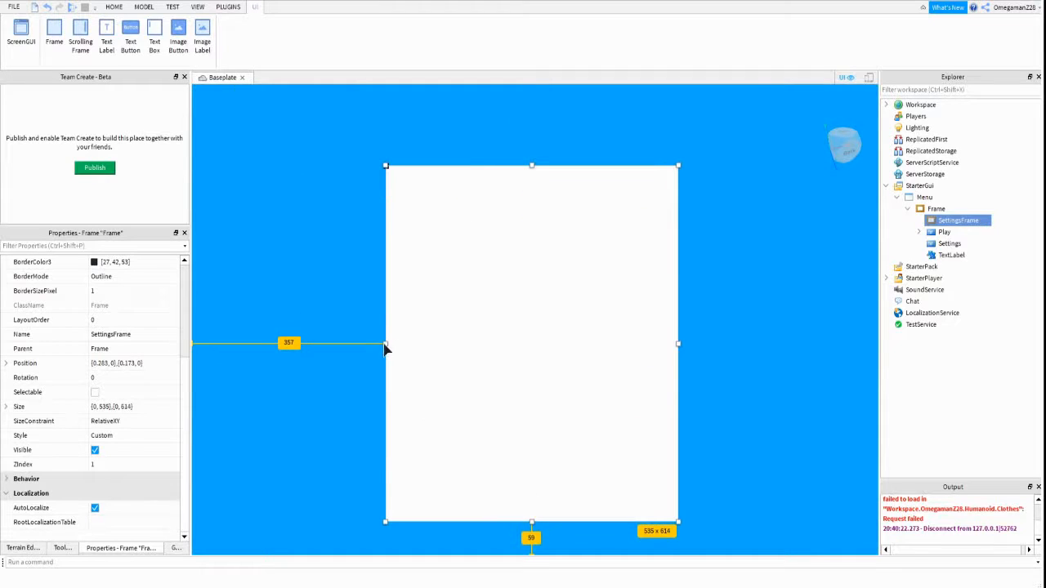
pyautogui.moveTo(385, 344); pyautogui.dragTo(280, 344)
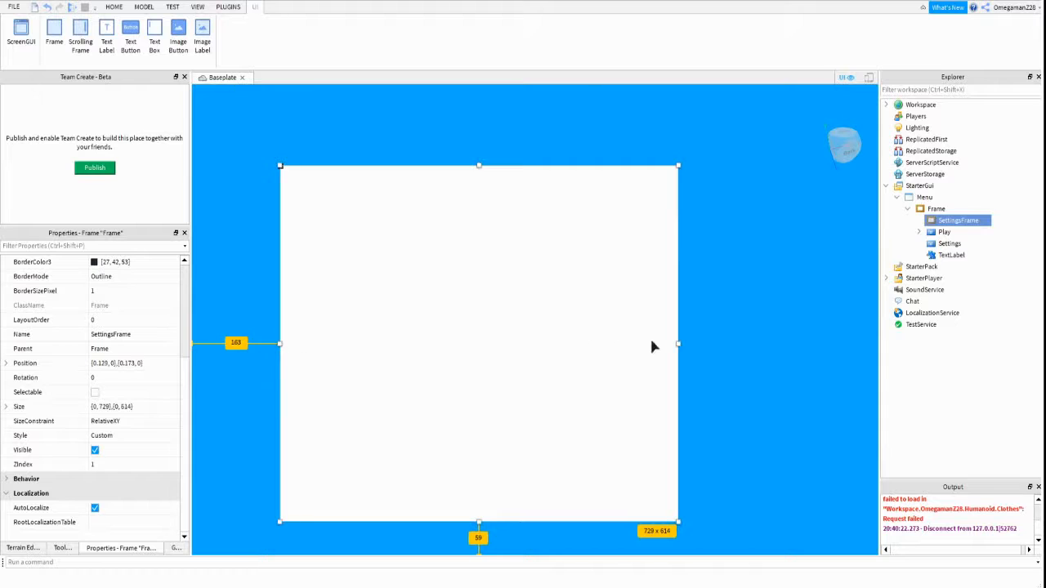
pyautogui.moveTo(678, 343); pyautogui.dragTo(805, 343)
pyautogui.moveTo(542, 173); pyautogui.dragTo(557, 123)
pyautogui.moveTo(531, 256); pyautogui.dragTo(528, 250)
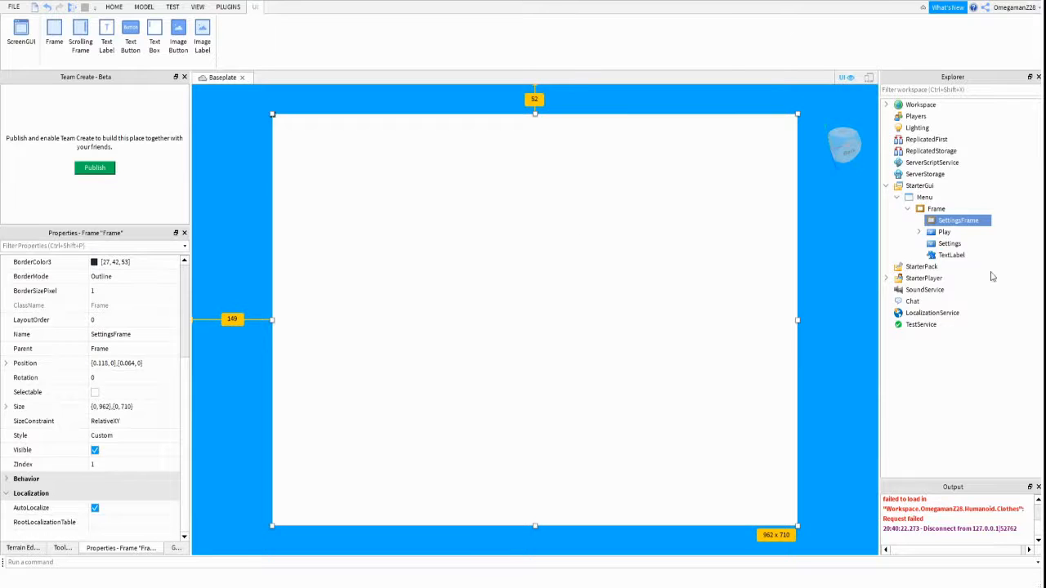
# Set the background color of SettingsFrame to a slightly darker blue, 0, 151, 226.
pyautogui.scroll(3, 110, 368)
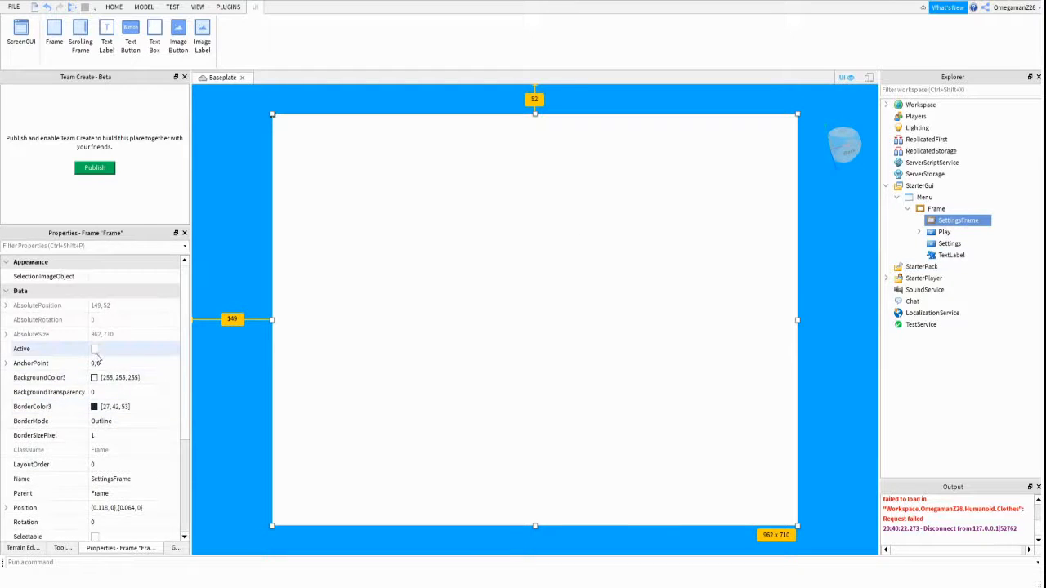
pyautogui.click(97, 377)
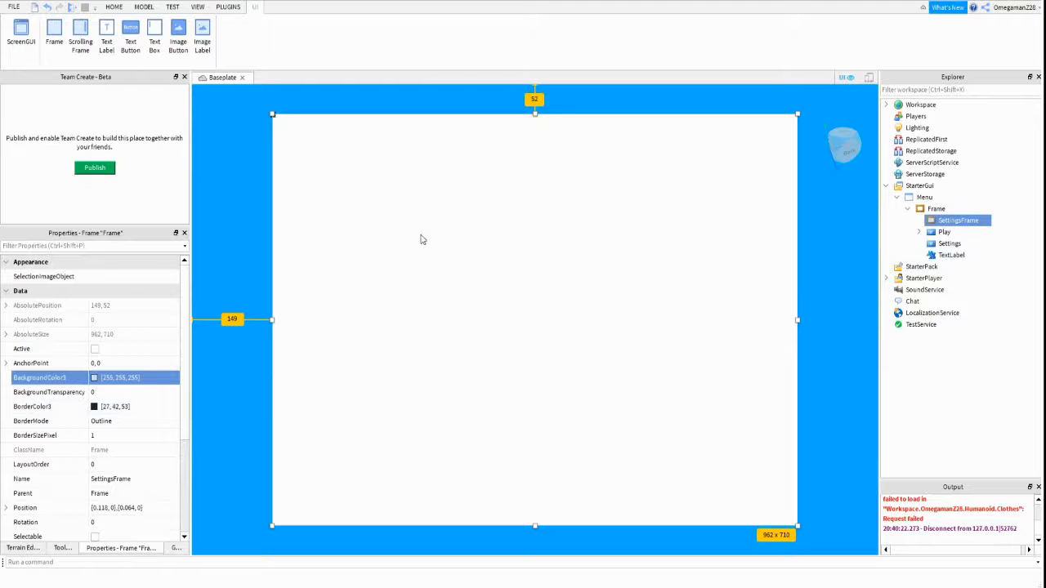
pyautogui.click(421, 239)
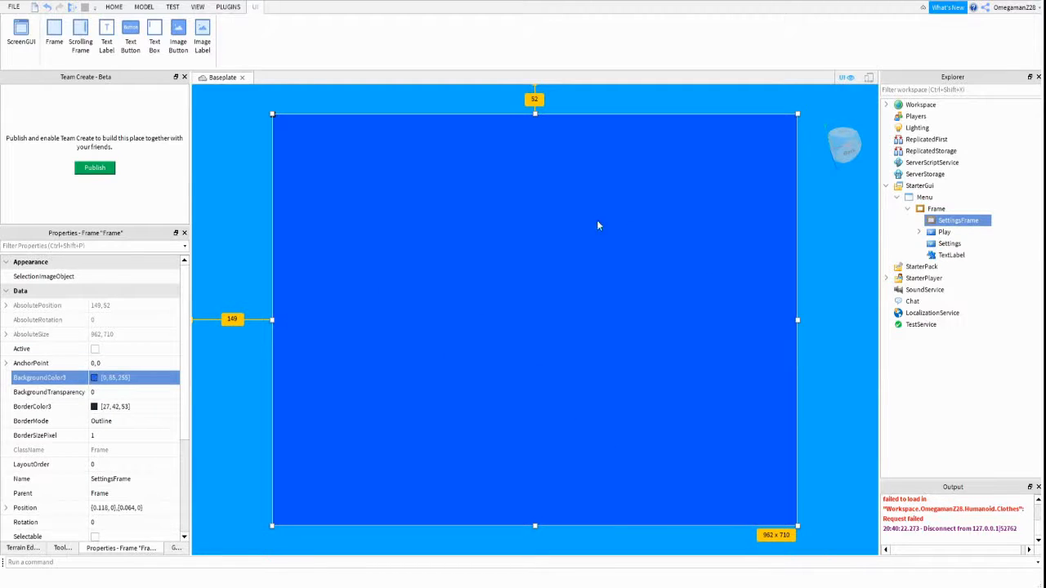
pyautogui.click(460, 230)
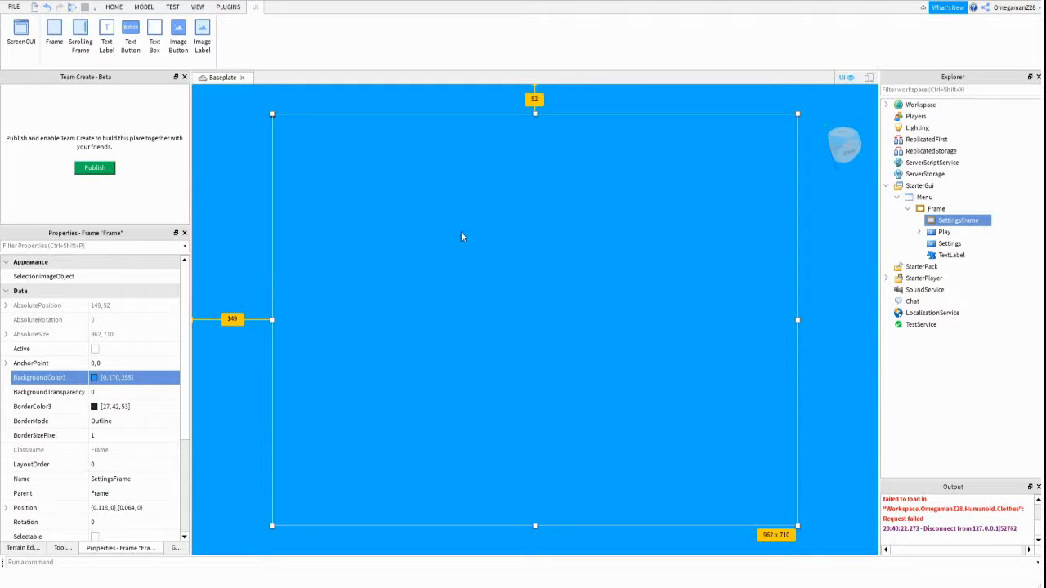
pyautogui.moveTo(650, 199); pyautogui.dragTo(687, 206)
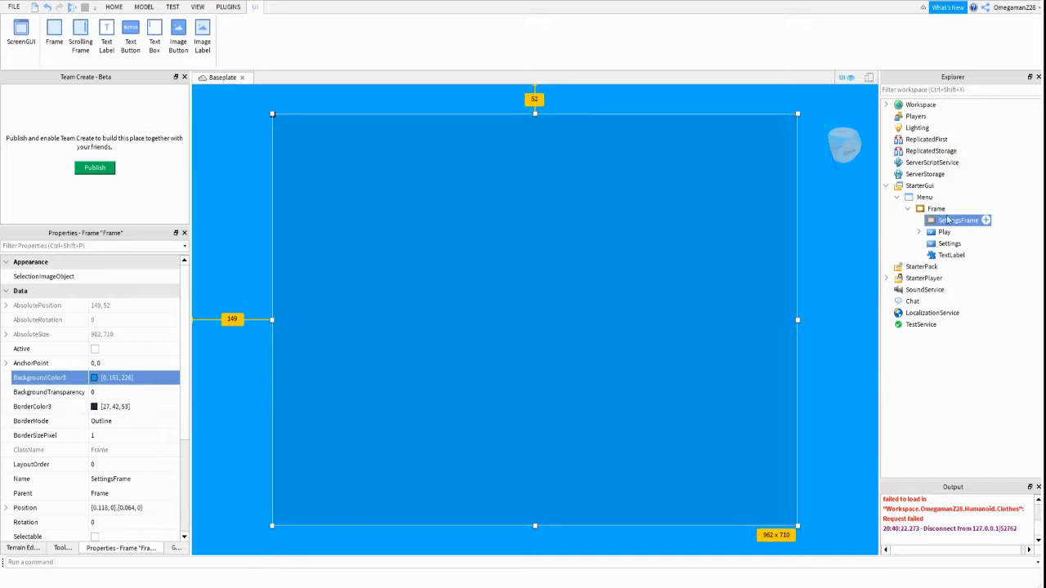
# Insert a TextLabel into SettingsFrame and stretch it across the frame's full width, 962 x 50.
pyautogui.click(985, 219)
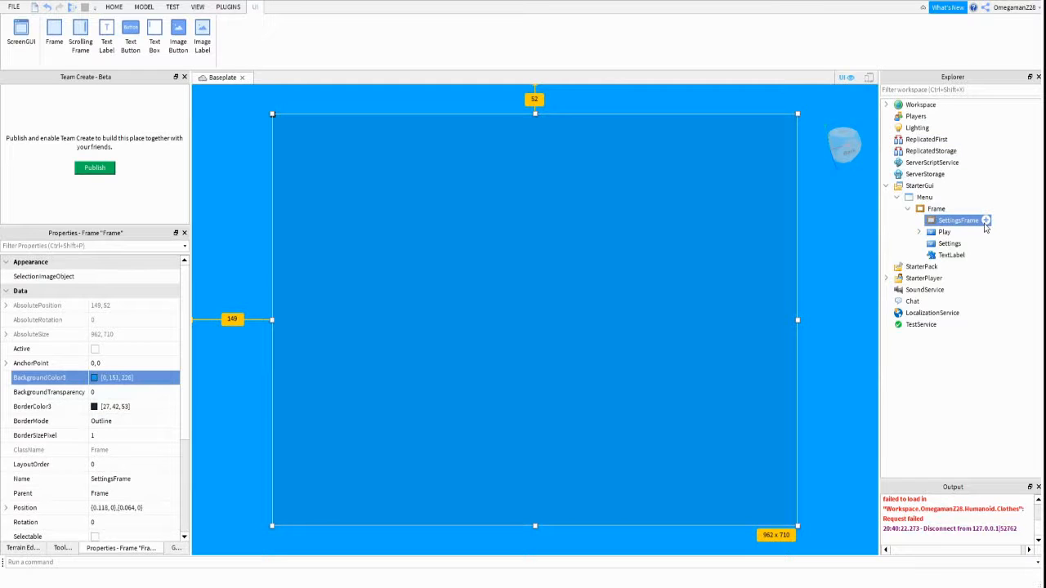
pyautogui.click(933, 276)
pyautogui.click(373, 131)
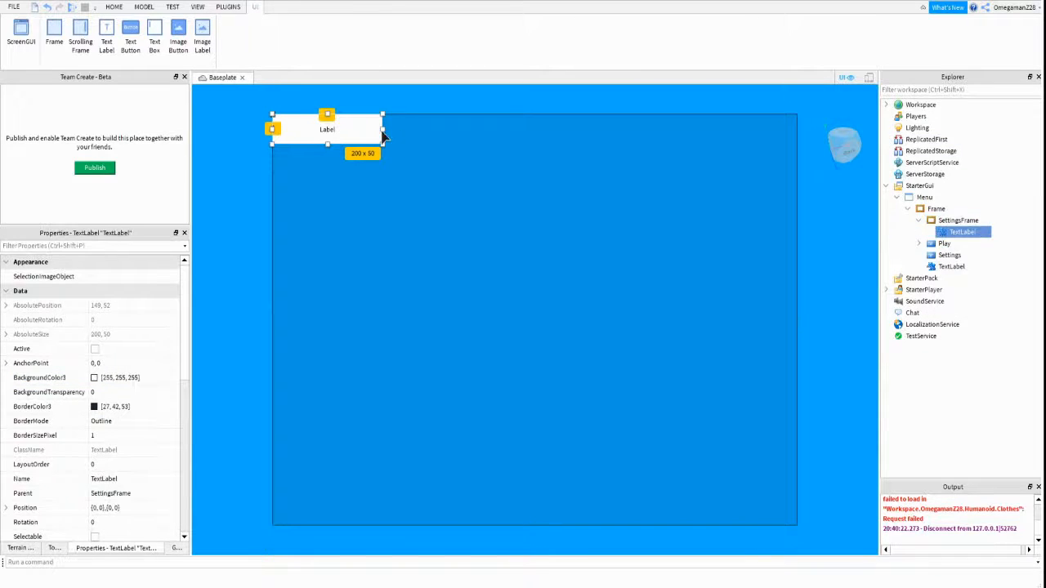
pyautogui.moveTo(445, 132); pyautogui.dragTo(797, 129)
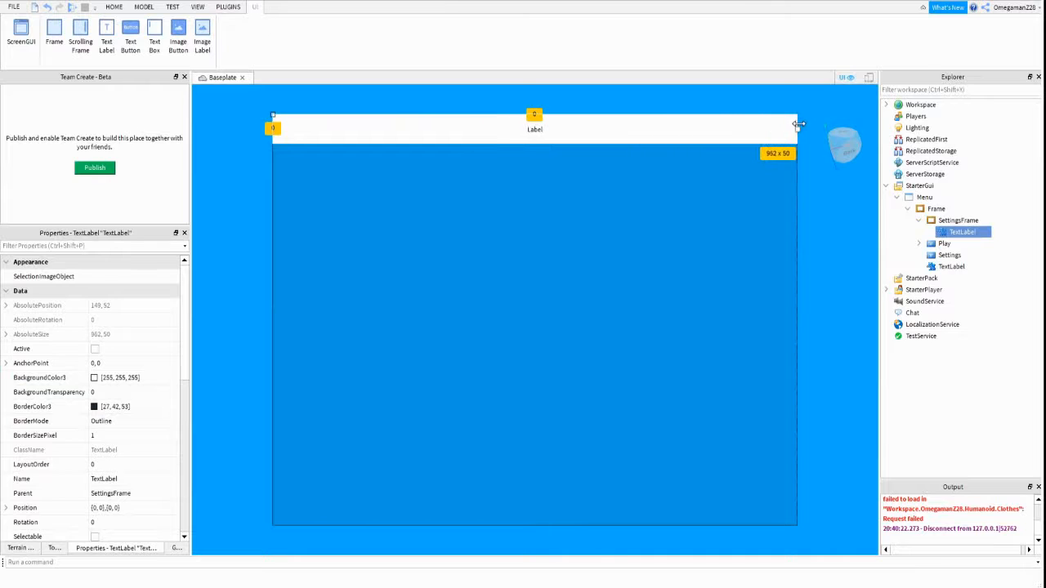
# Set the BorderSizePixel of SettingsFrame to 0 and increase its TextLabel's height to about 132.
pyautogui.click(958, 220)
pyautogui.scroll(-5, 97, 425)
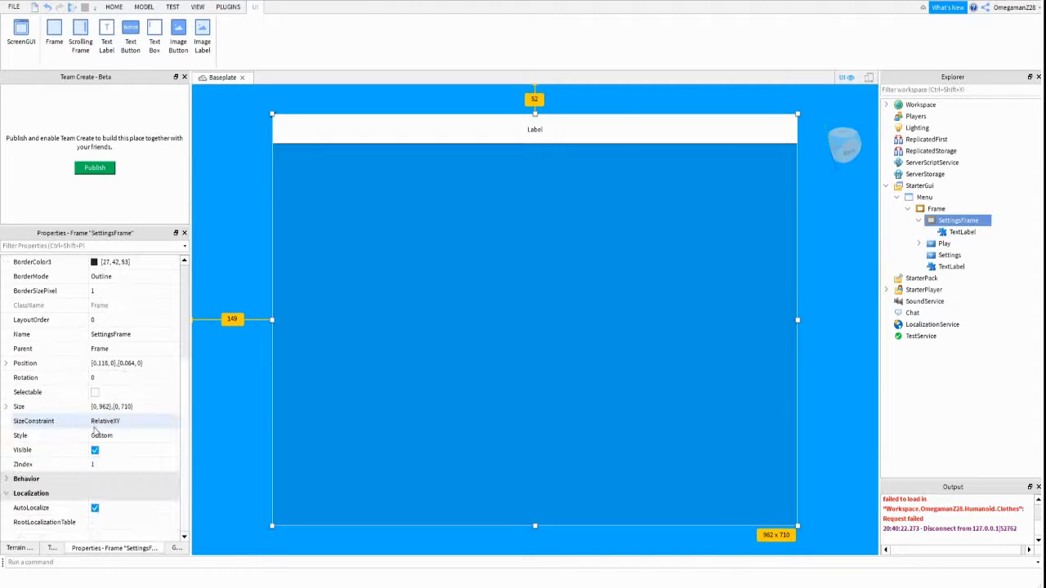
pyautogui.scroll(3, 96, 442)
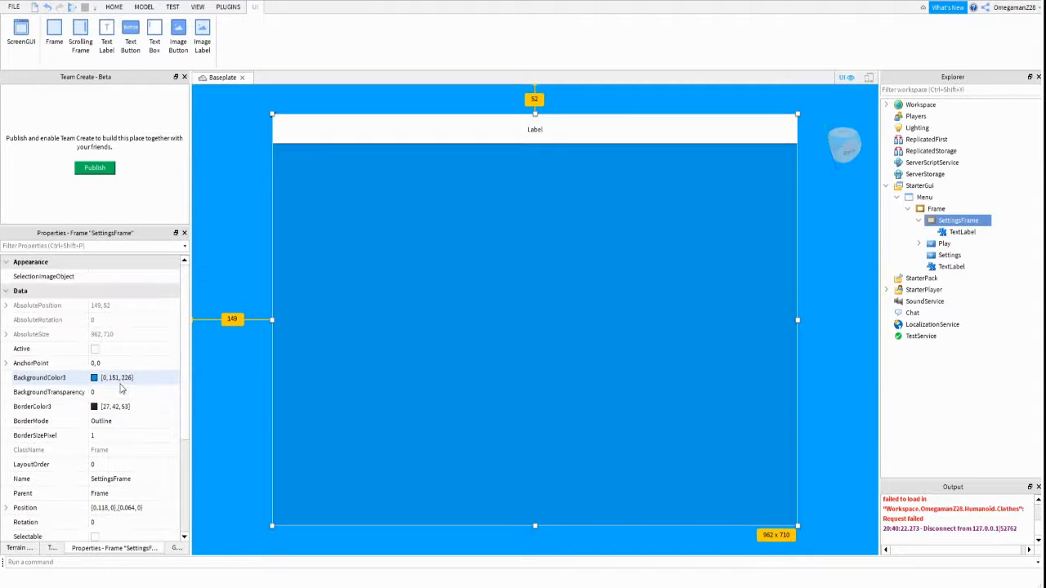
pyautogui.click(99, 436)
pyautogui.write('0')
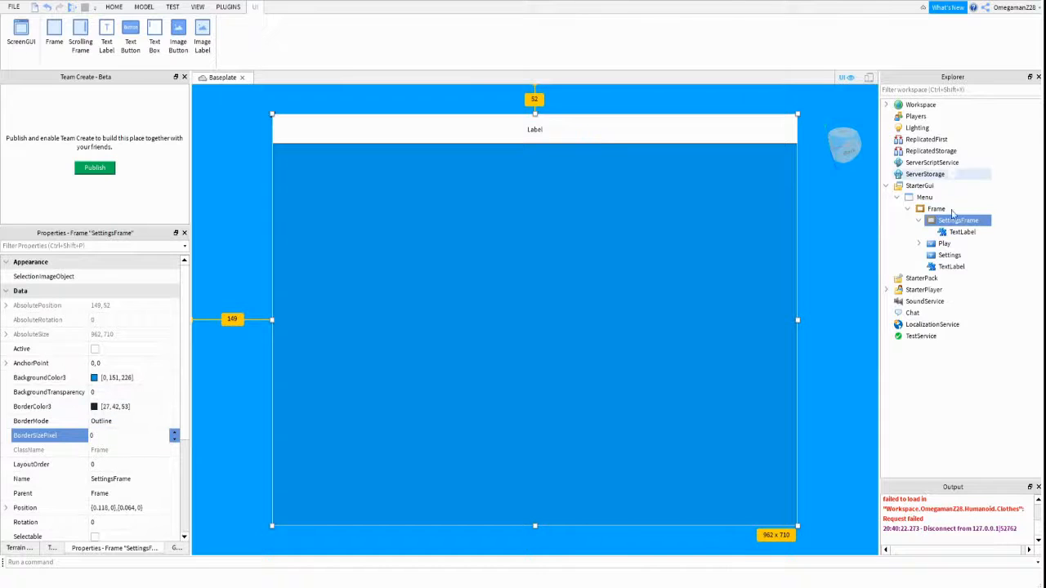
pyautogui.click(538, 146)
pyautogui.moveTo(535, 146); pyautogui.dragTo(535, 191)
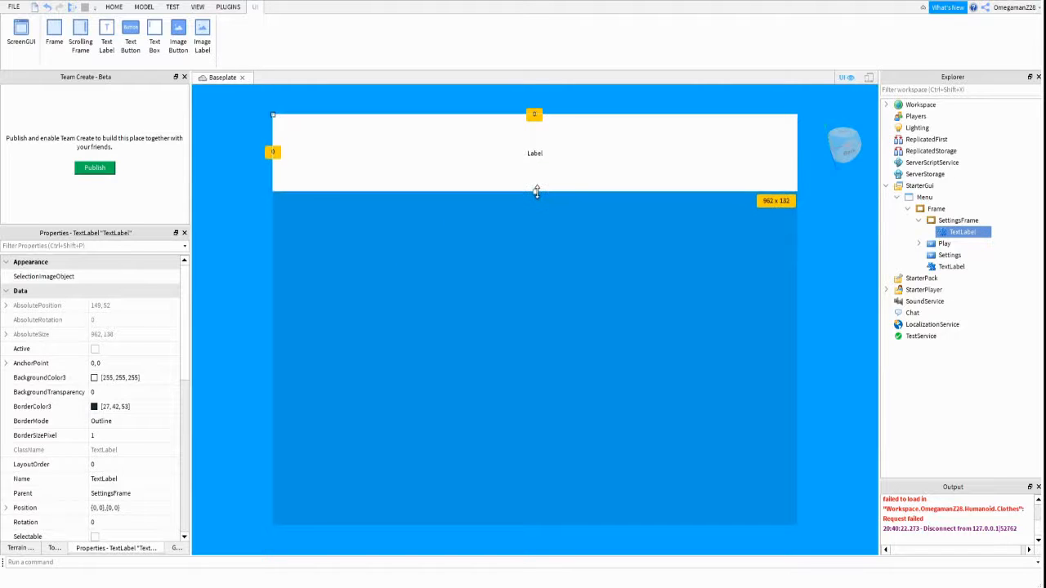
# Change the background color of SettingsFrame to deep blue, 0, 85, 255.
pyautogui.click(957, 220)
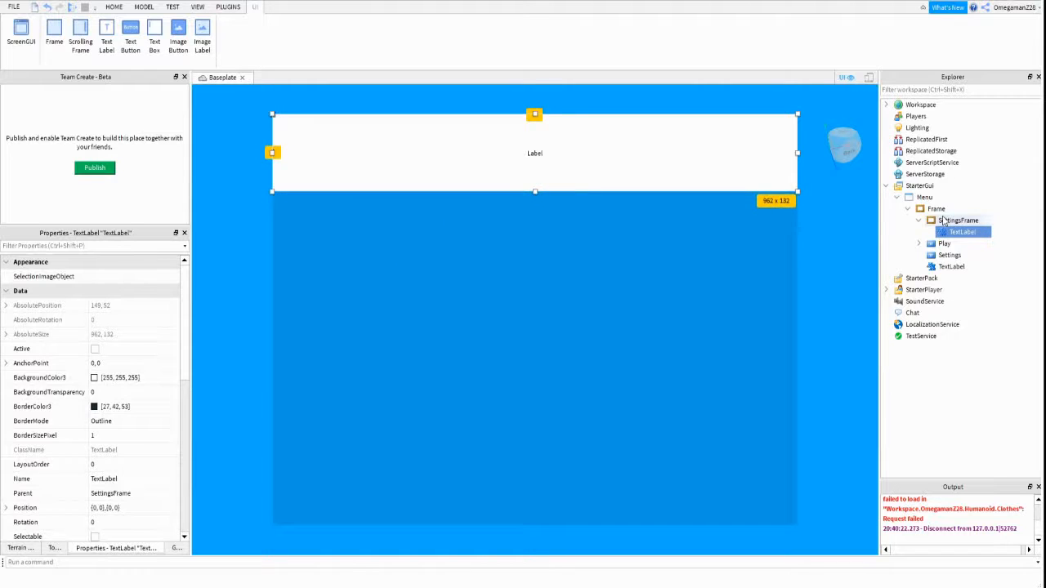
pyautogui.click(127, 377)
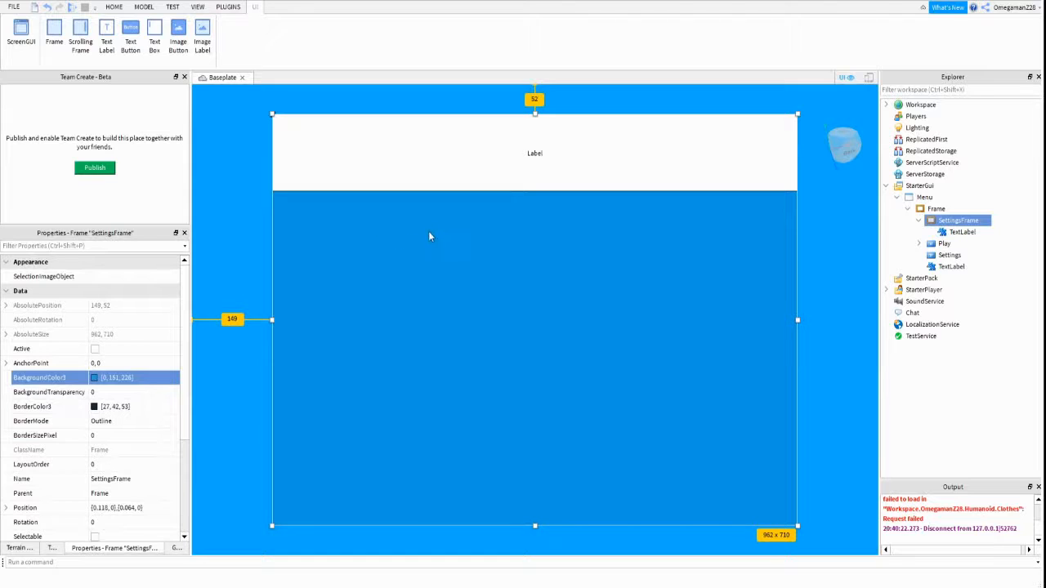
pyautogui.click(428, 231)
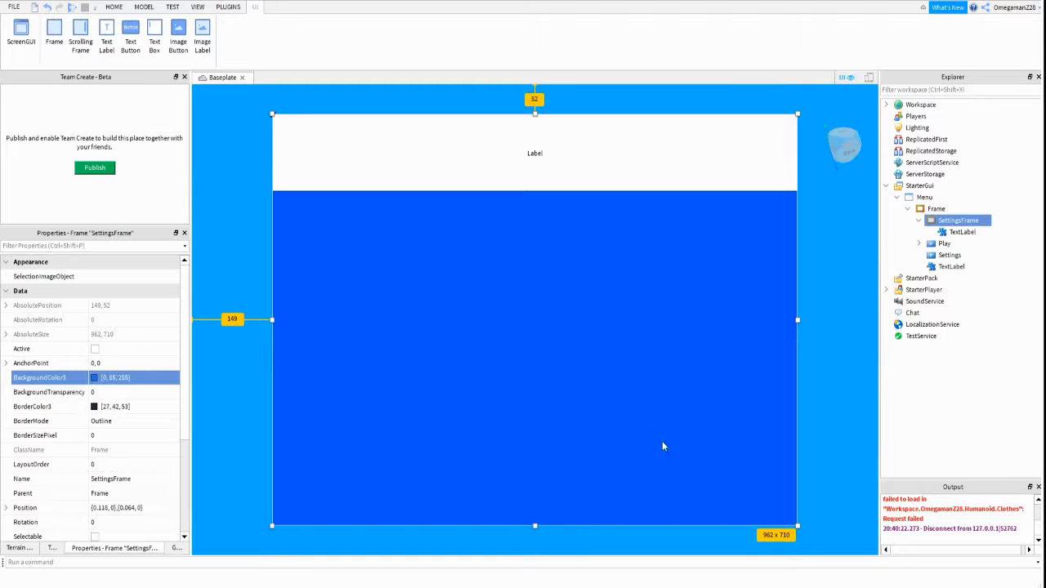
# Set the BackgroundTransparency of the TextLabel in SettingsFrame to 1.
pyautogui.click(960, 232)
pyautogui.click(94, 392)
pyautogui.write('1')
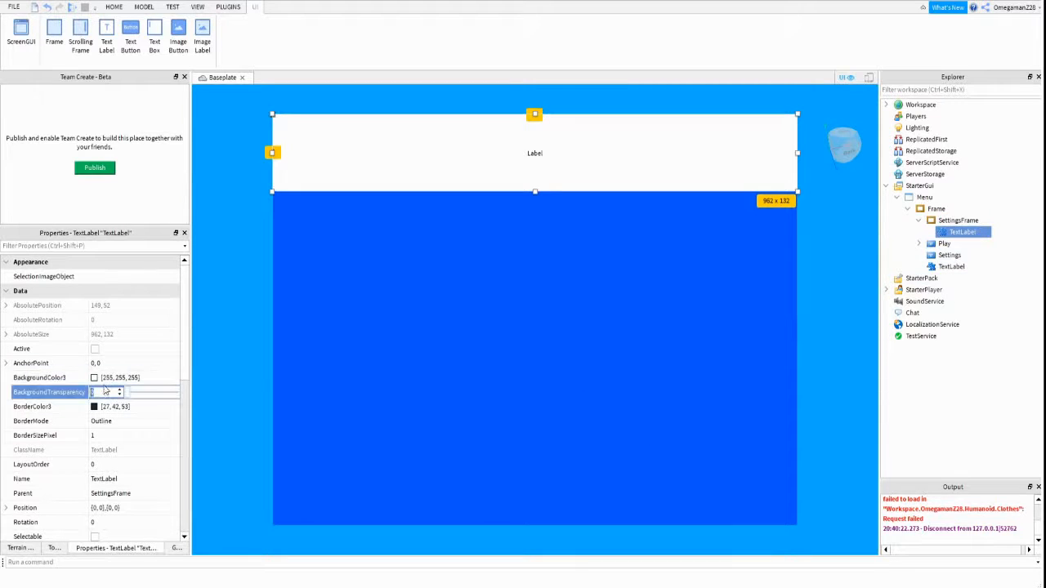
pyautogui.press('Return')
# Set the SettingsFrame label's text to SETTINGS and its font to Cartoon.
pyautogui.scroll(-5, 119, 411)
pyautogui.scroll(-1, 120, 410)
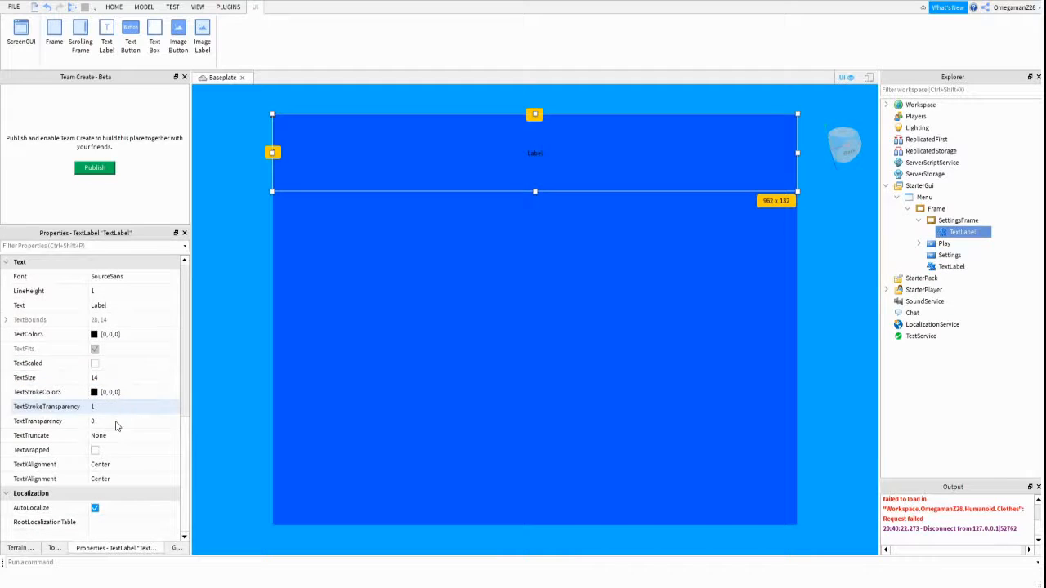
pyautogui.click(123, 304)
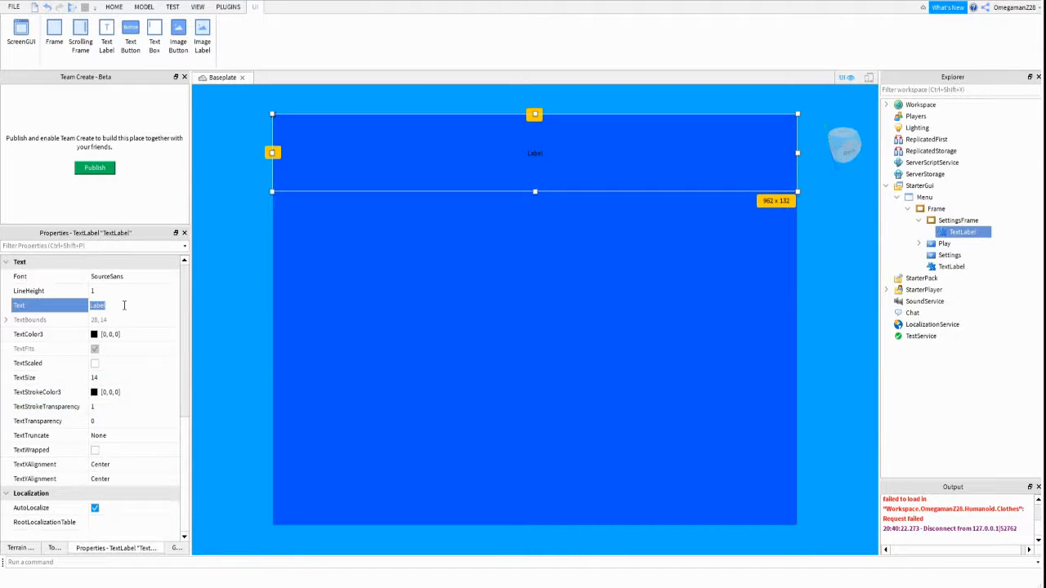
pyautogui.write('SETTINGS')
pyautogui.click(123, 278)
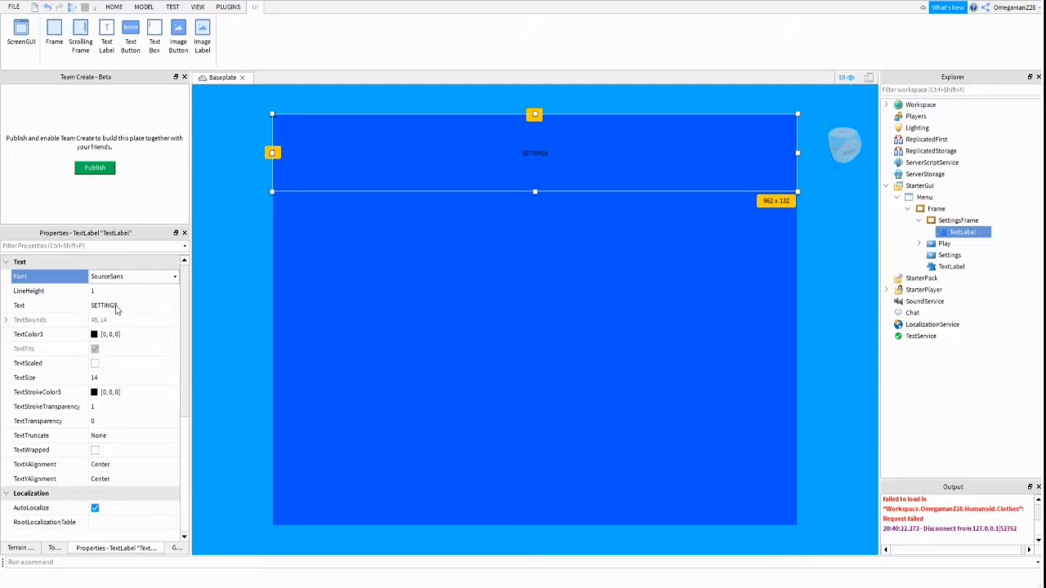
pyautogui.press('c')
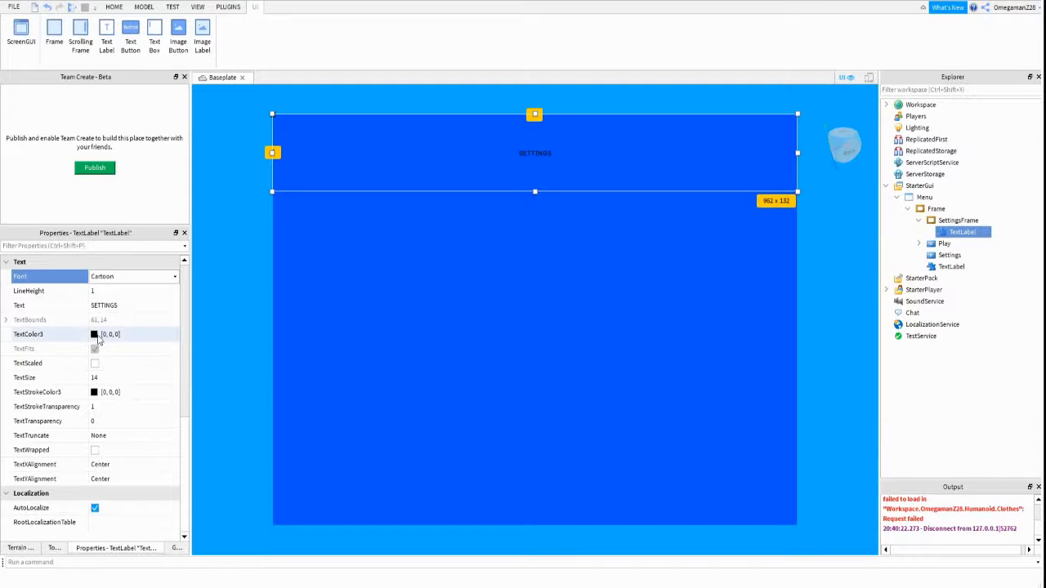
# Set the SETTINGS label's text color to white, 255, 255, 255, and enable TextScaled.
pyautogui.click(138, 335)
pyautogui.write('255,255,255')
pyautogui.press('Return')
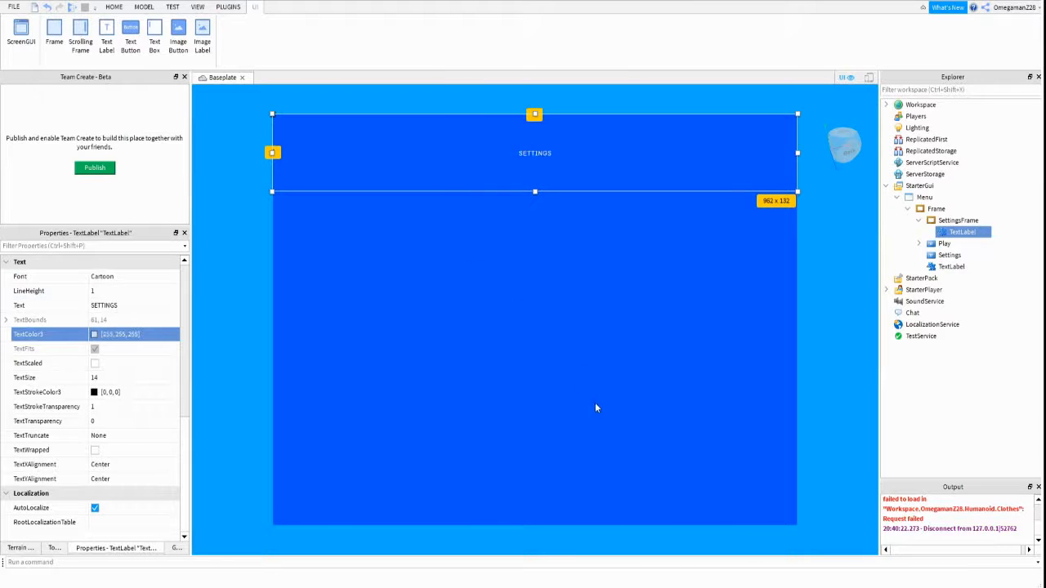
pyautogui.click(94, 394)
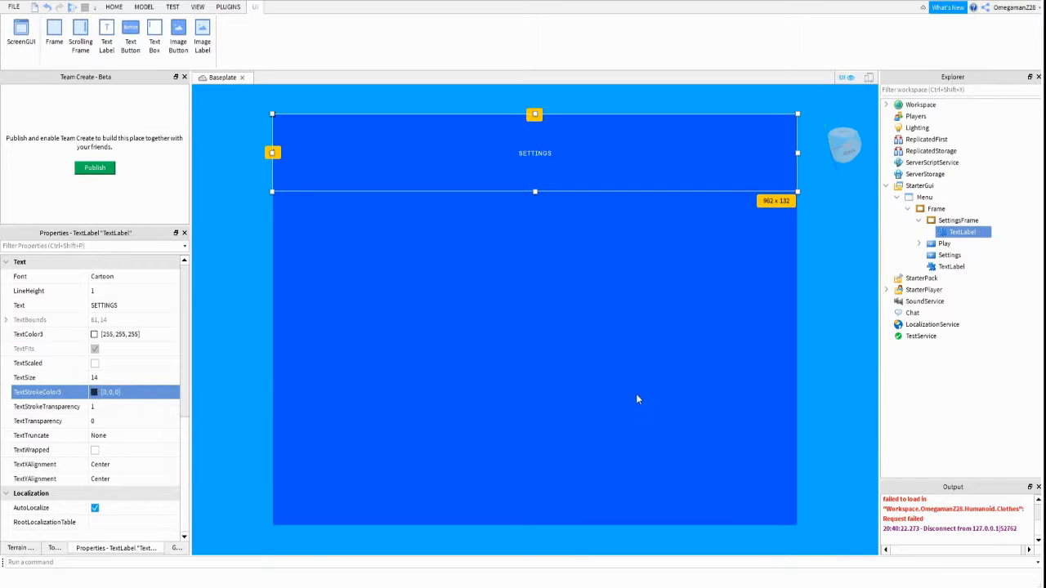
pyautogui.click(106, 364)
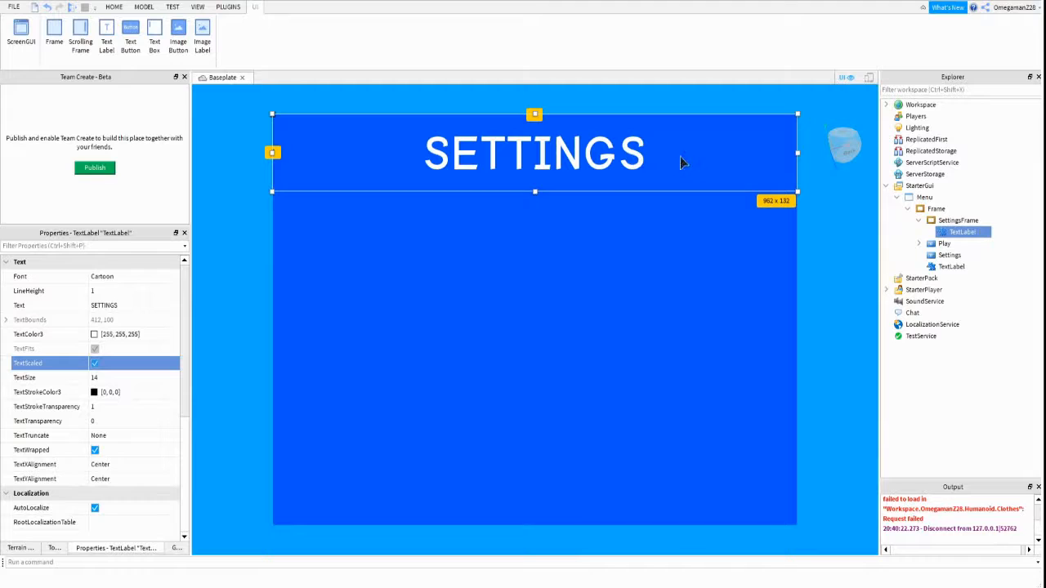
# Add a TextButton inside SettingsFrame, move it to the frame's upper-right corner and resize it to about 64 x 53.
pyautogui.click(983, 221)
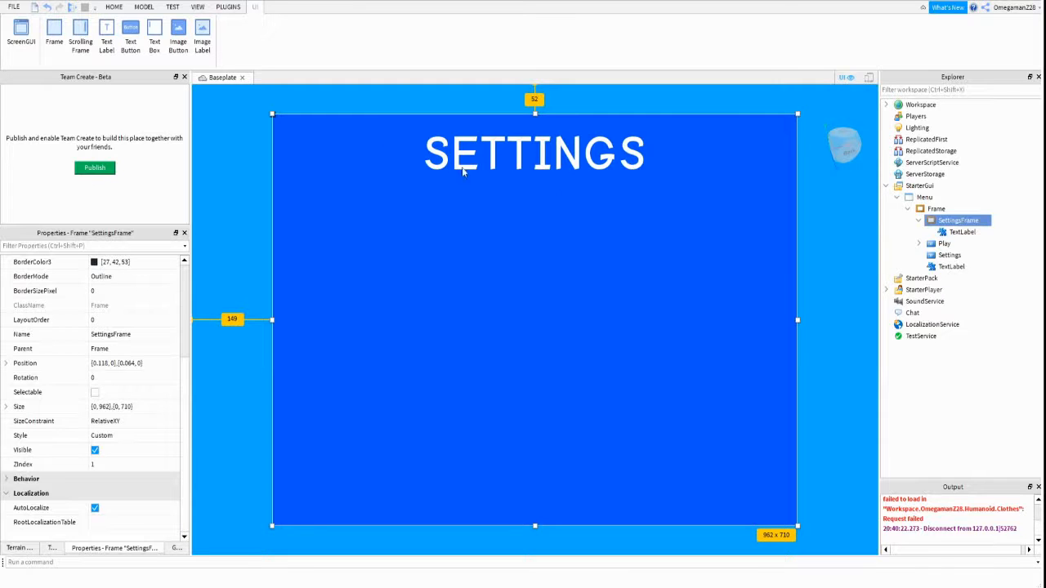
pyautogui.click(345, 135)
pyautogui.moveTo(344, 140); pyautogui.dragTo(753, 146)
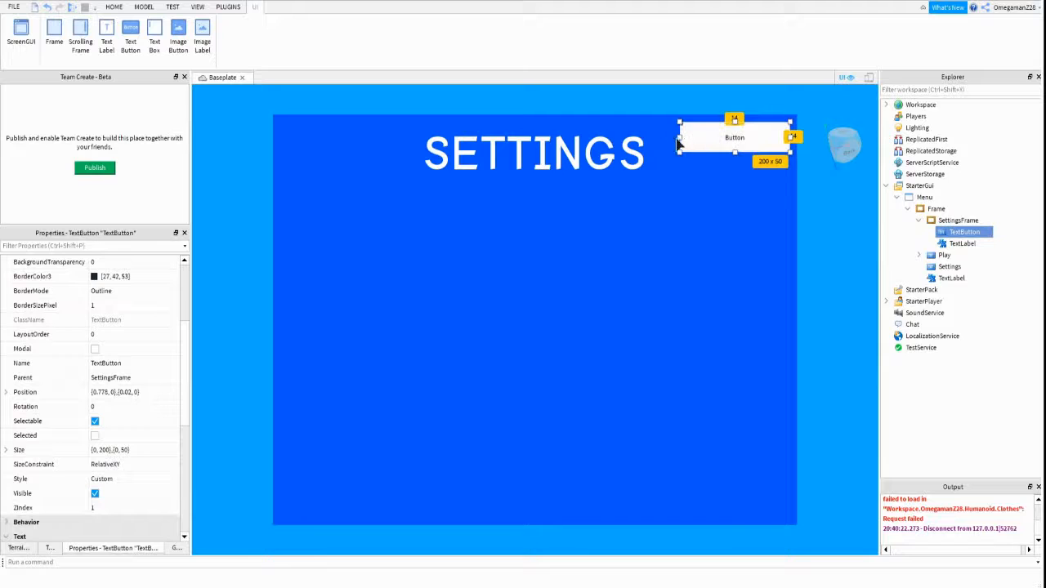
pyautogui.moveTo(679, 137); pyautogui.dragTo(754, 138)
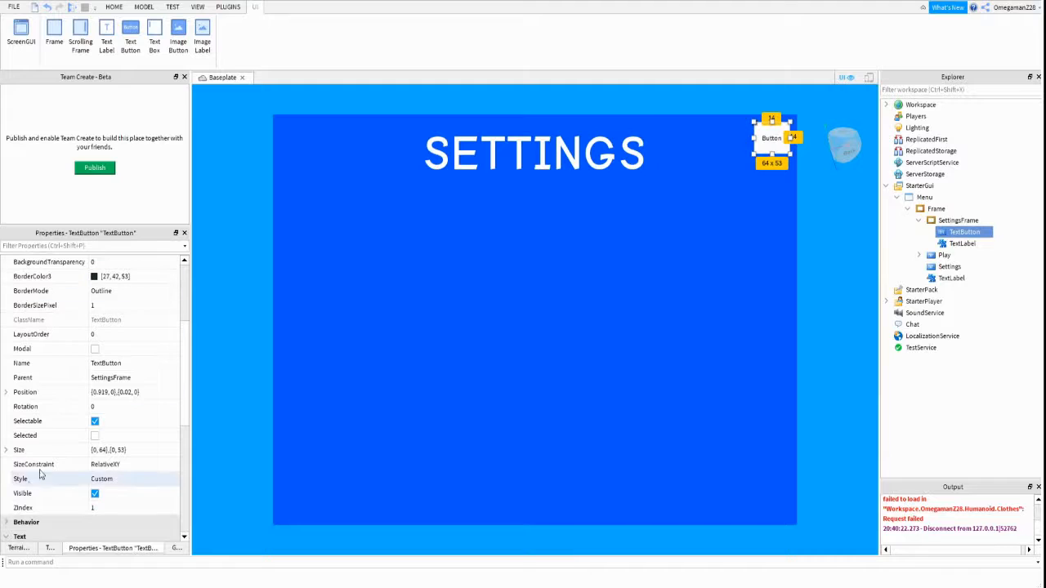
# Change the background color of the new button in SettingsFrame to red, 255, 0, 0.
pyautogui.scroll(3, 90, 314)
pyautogui.click(49, 392)
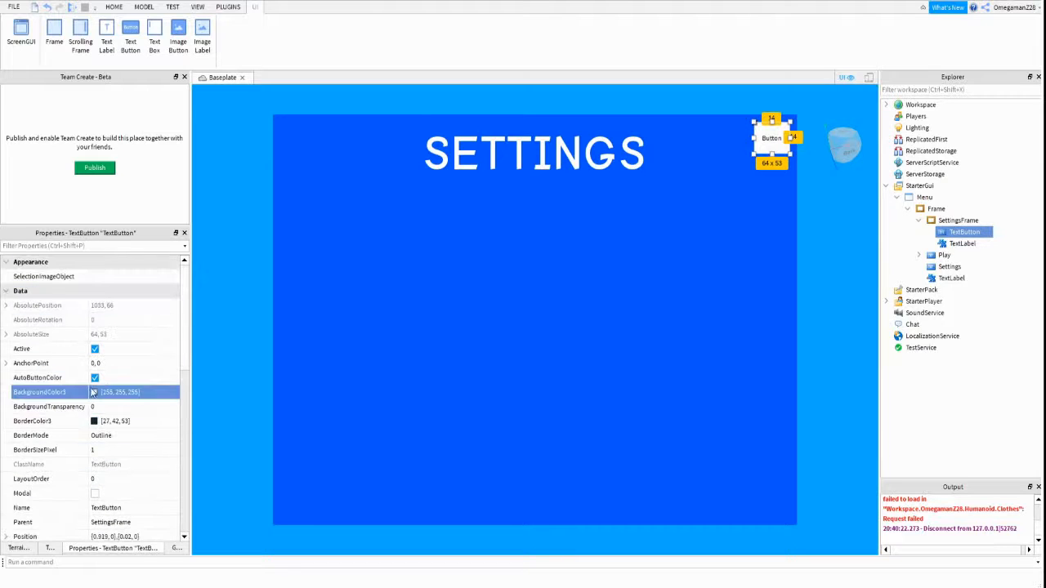
pyautogui.click(411, 246)
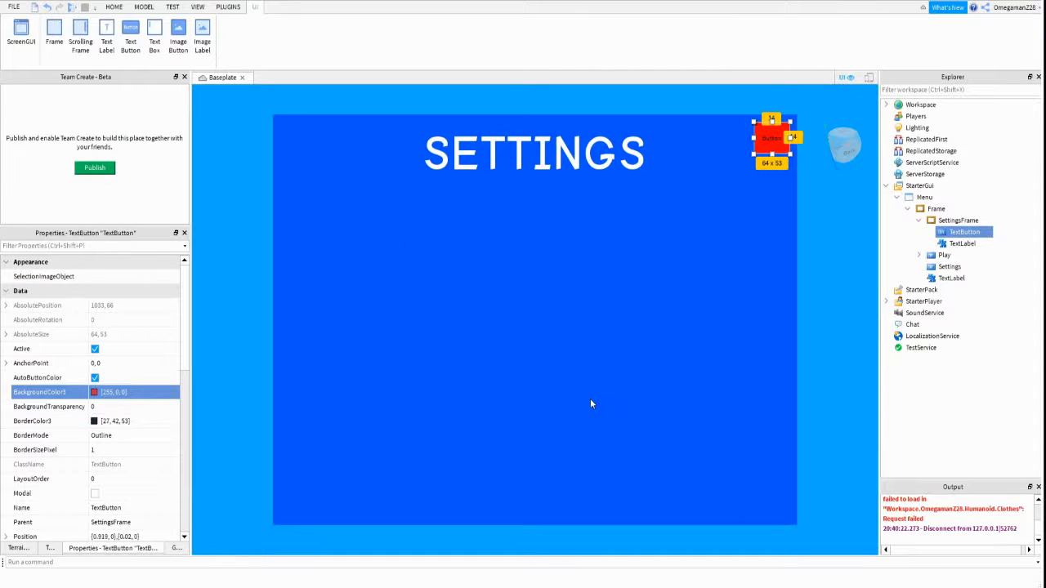
# Set the red button's font to Cartoon and its text to X.
pyautogui.scroll(-10, 112, 439)
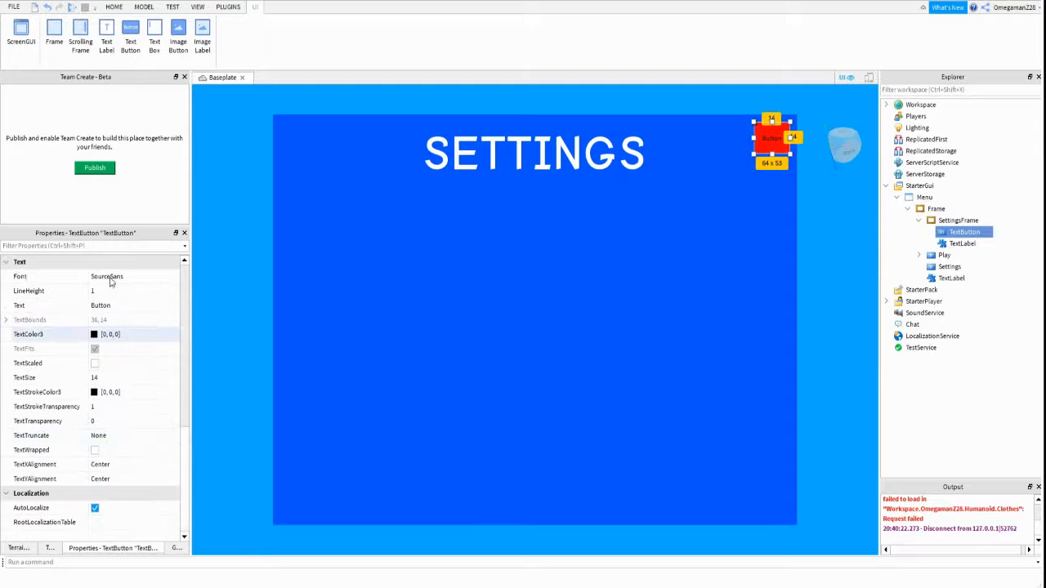
pyautogui.click(111, 279)
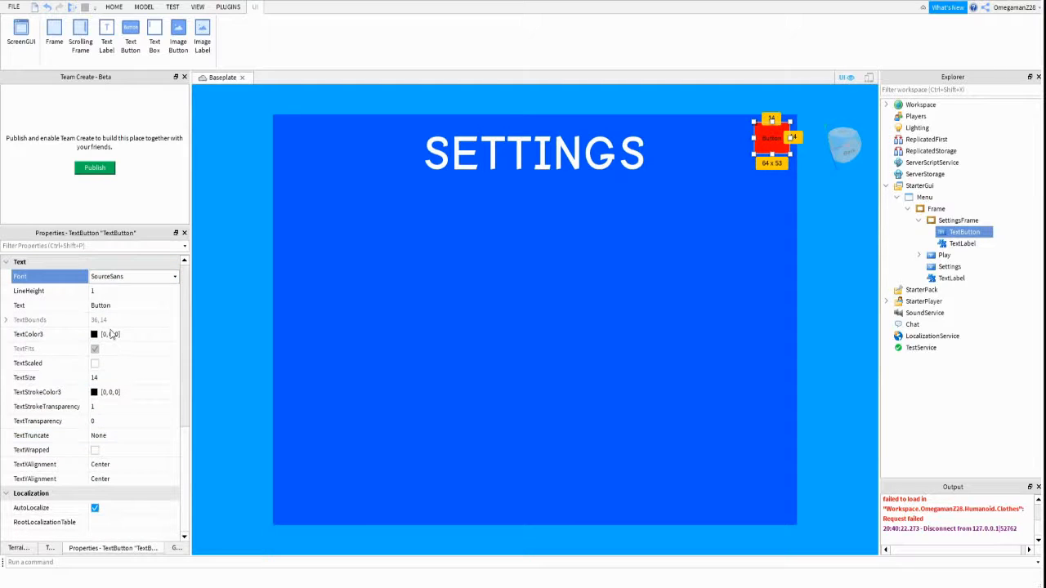
pyautogui.press('c')
pyautogui.click(120, 305)
pyautogui.write('X')
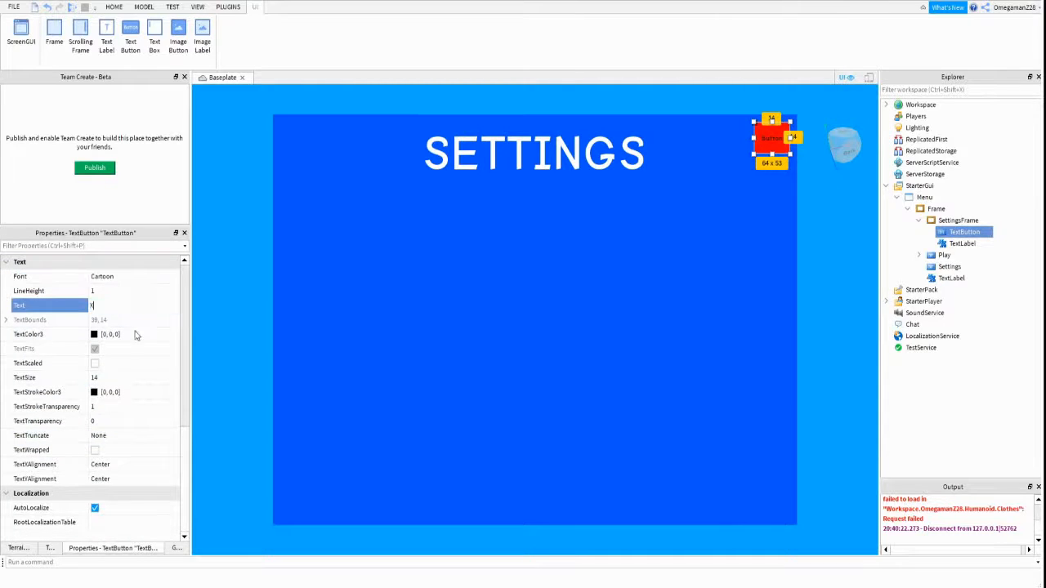
# Set the X button's text color to white, 255, 255, 255, and enable TextScaled.
pyautogui.click(133, 334)
pyautogui.click(543, 392)
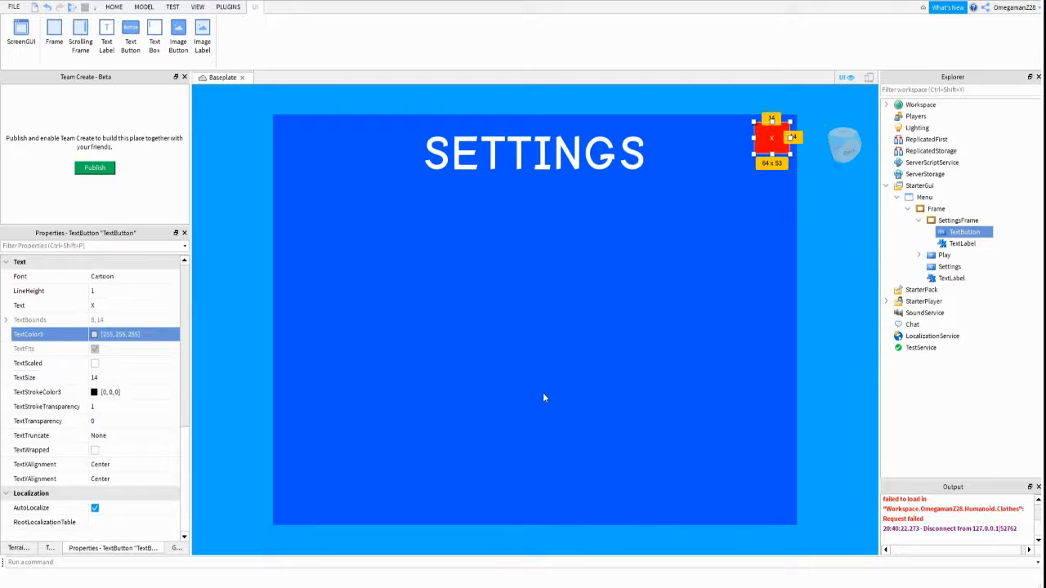
pyautogui.click(169, 363)
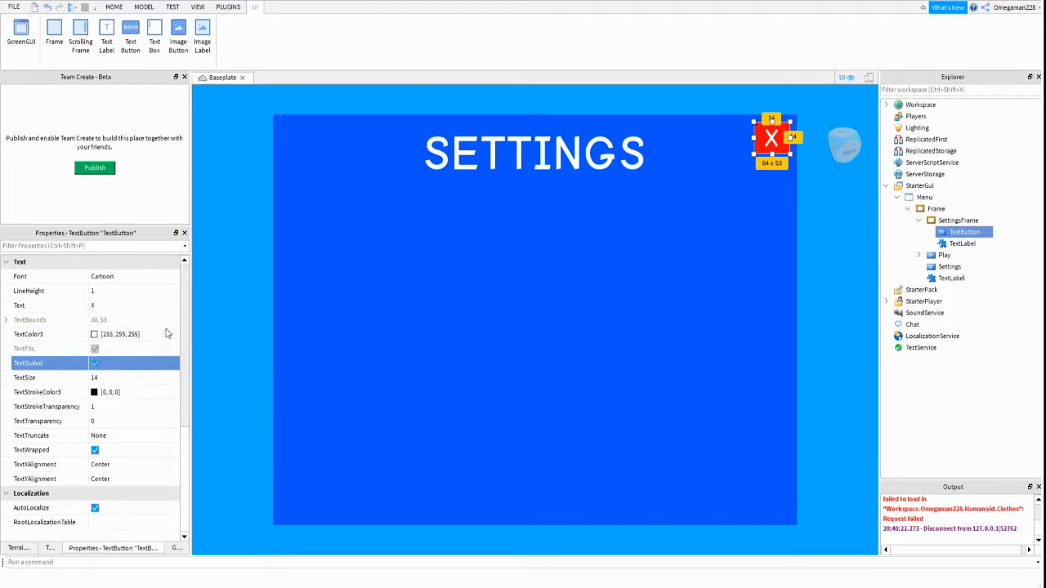
# Set the BorderSizePixel of the X button to 0.
pyautogui.scroll(5, 167, 330)
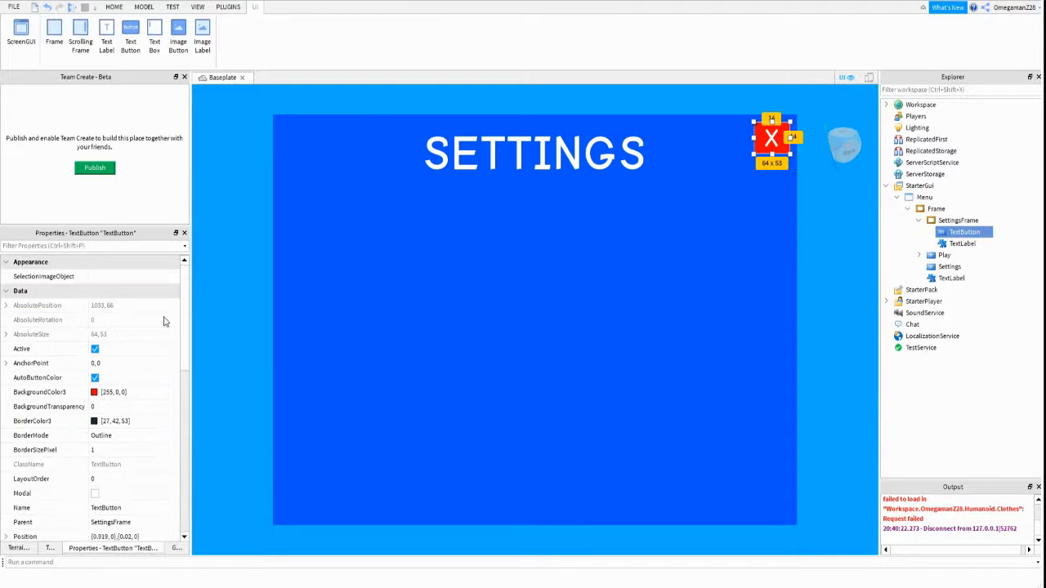
pyautogui.click(105, 449)
pyautogui.write('0')
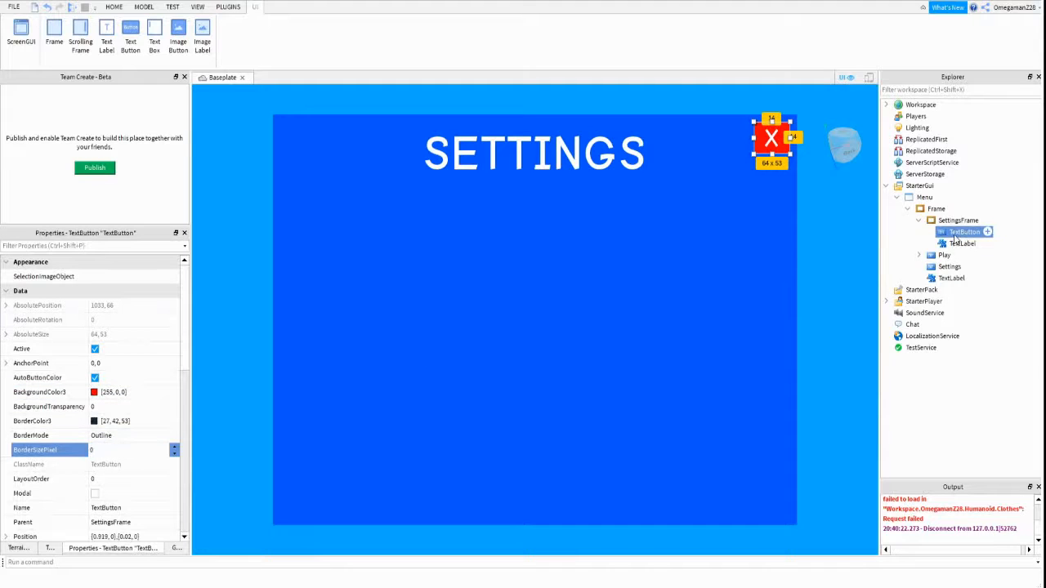
# Rename the X TextButton inside SettingsFrame to Close.
pyautogui.click(954, 233)
pyautogui.click(950, 232)
pyautogui.write('C')
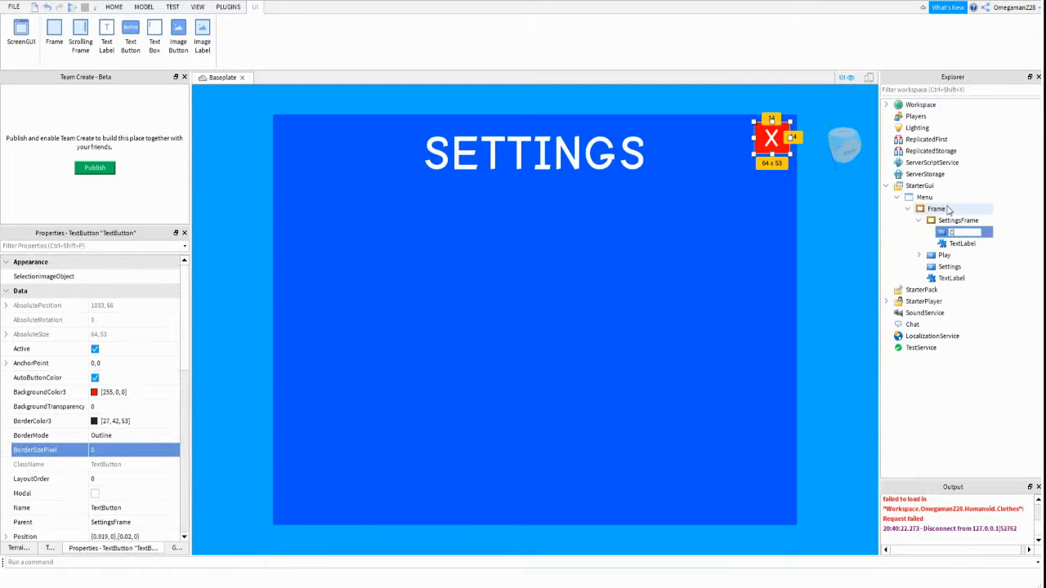
pyautogui.write('lose')
pyautogui.click(938, 209)
# Add a LocalScript to the Close button and replace its default code with an empty script.Parent.MouseButton1Click:Connect(function() handler.
pyautogui.click(970, 234)
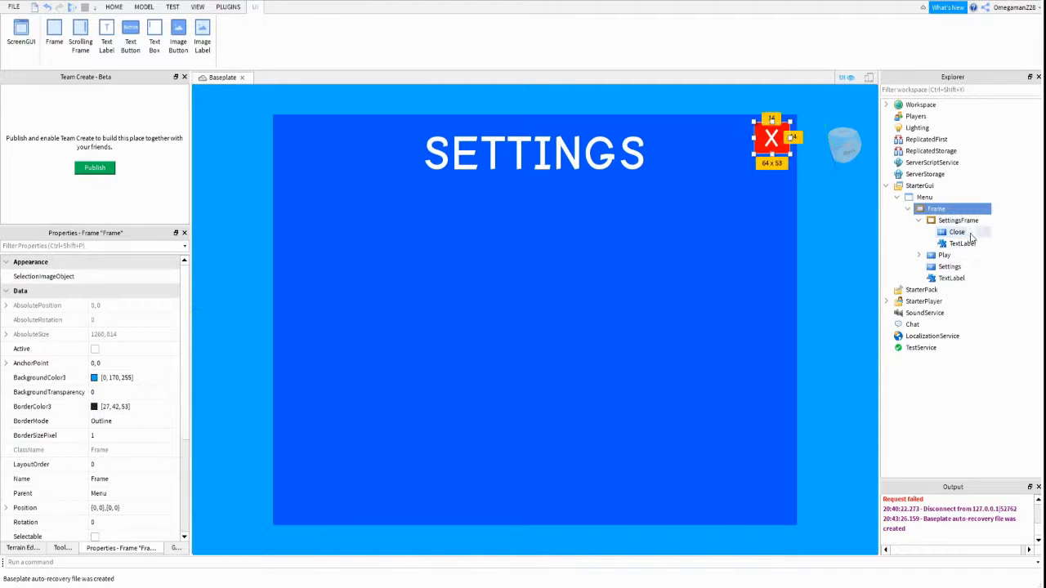
pyautogui.click(946, 287)
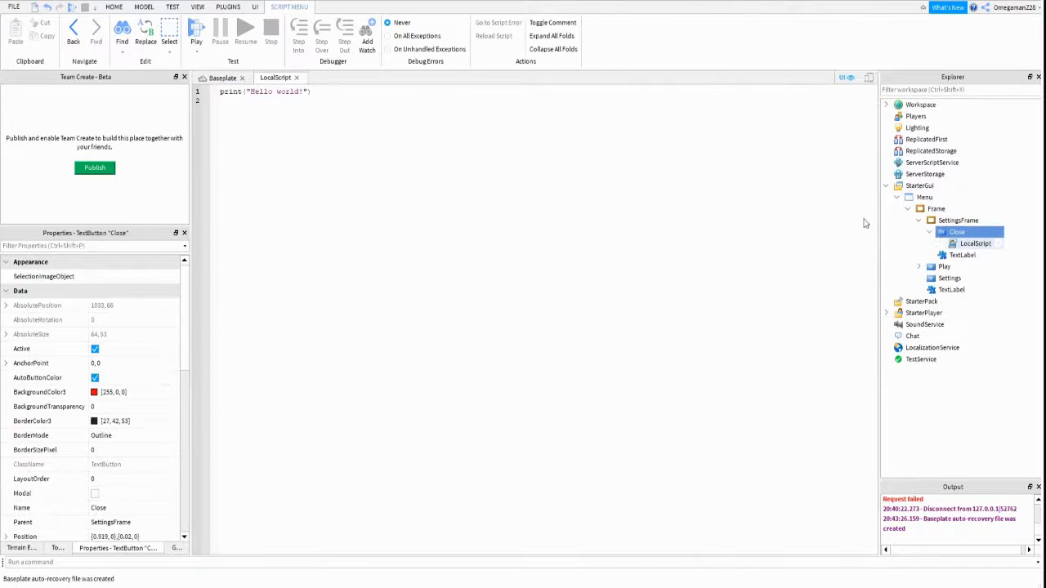
pyautogui.hotkey('ctrl', 'a')
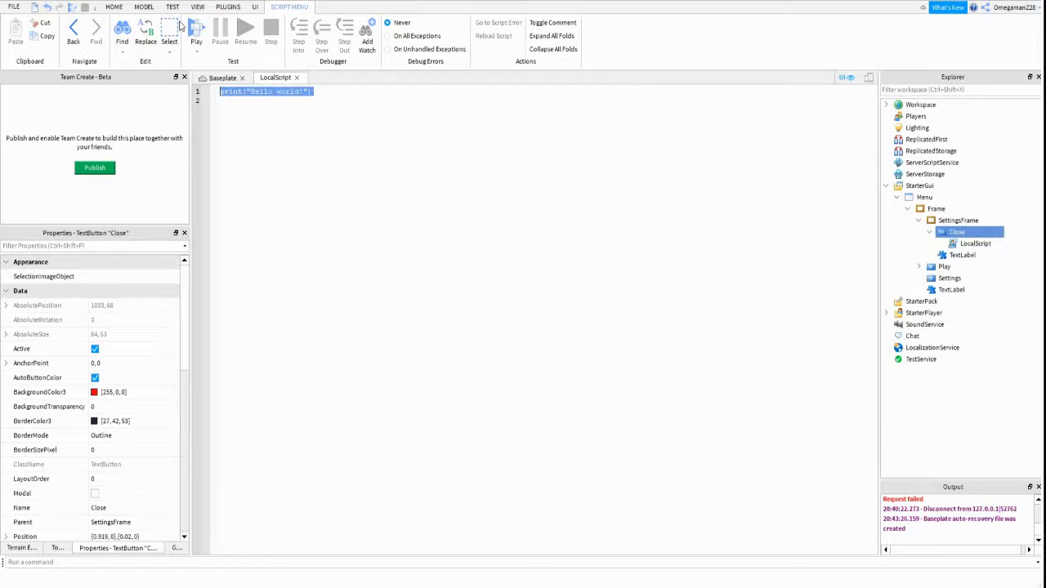
pyautogui.write('sc')
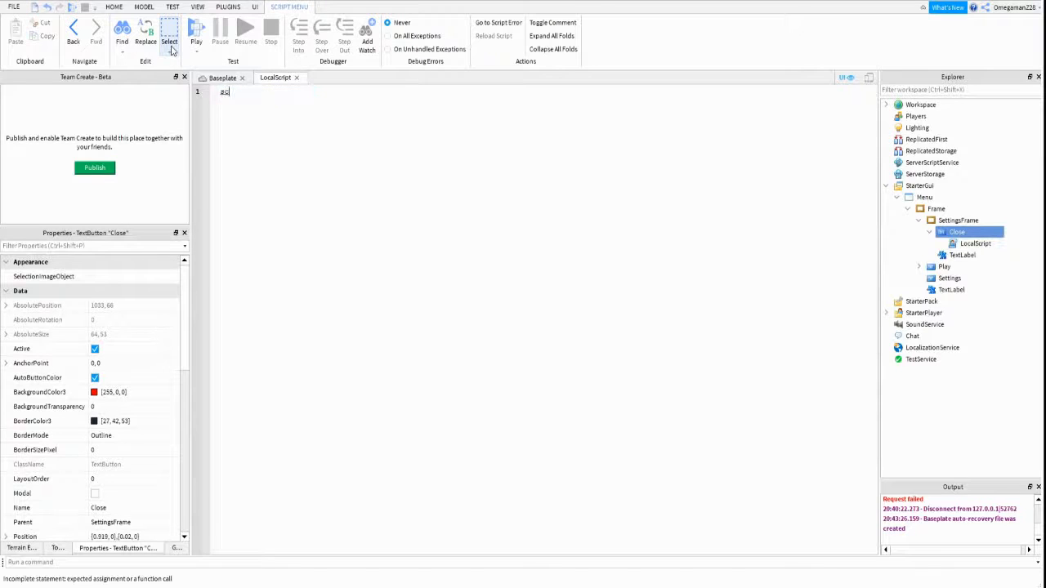
pyautogui.write('ript.Parent.MouseButton1Click')
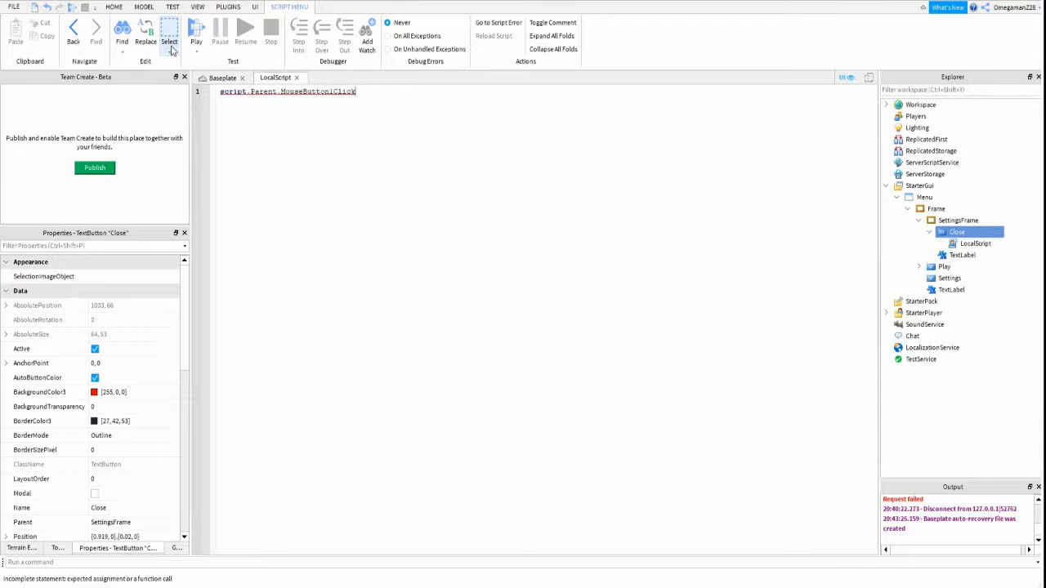
pyautogui.write(':')
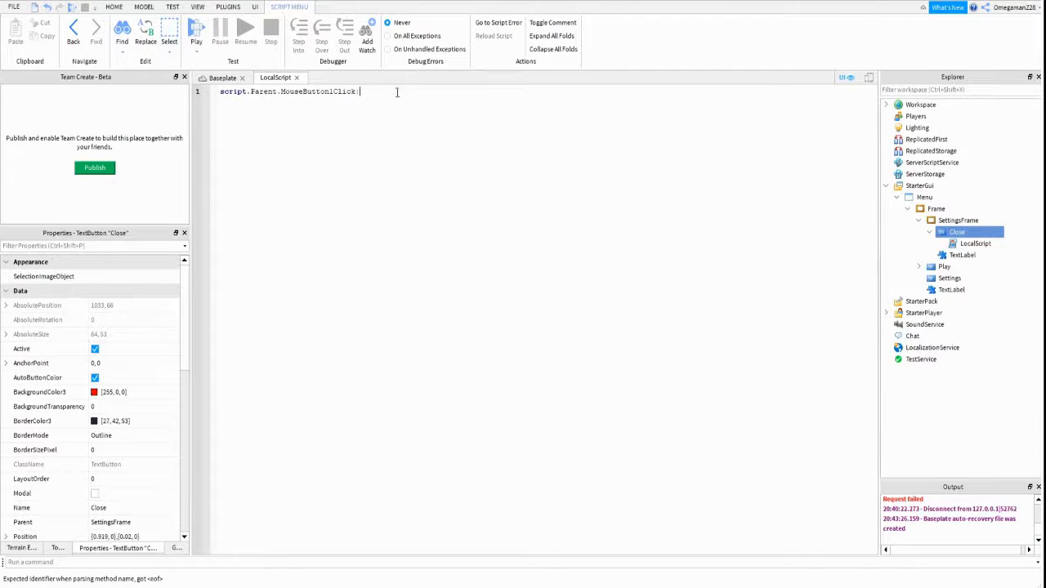
pyautogui.write('Connect()function)\\')
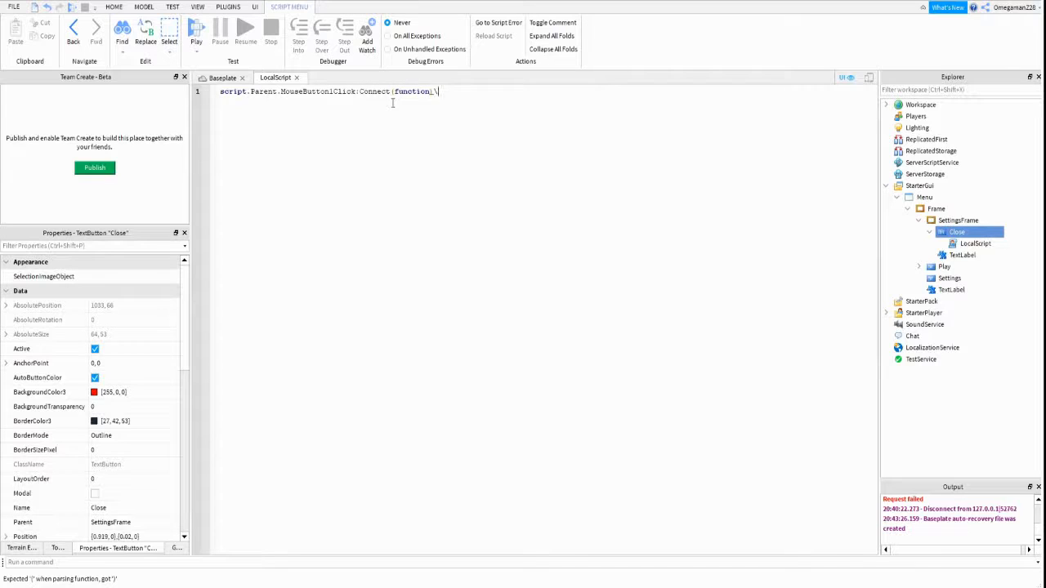
pyautogui.press('BackSpace')
pyautogui.write('()')
pyautogui.press('Return')
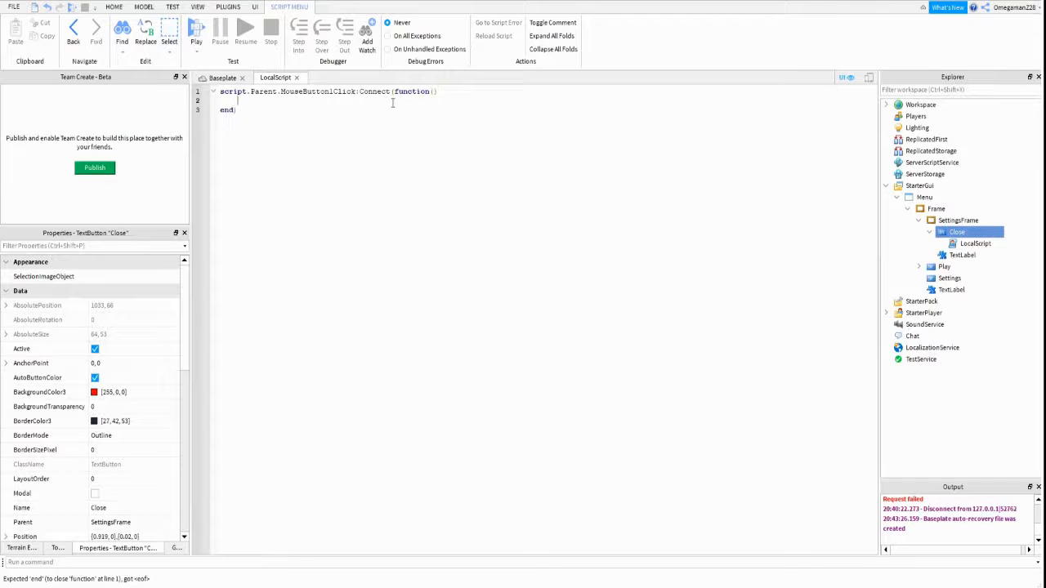
# Write script.Parent.Parent.Visible = false inside the Close button's click handler and close the script.
pyautogui.write('script.')
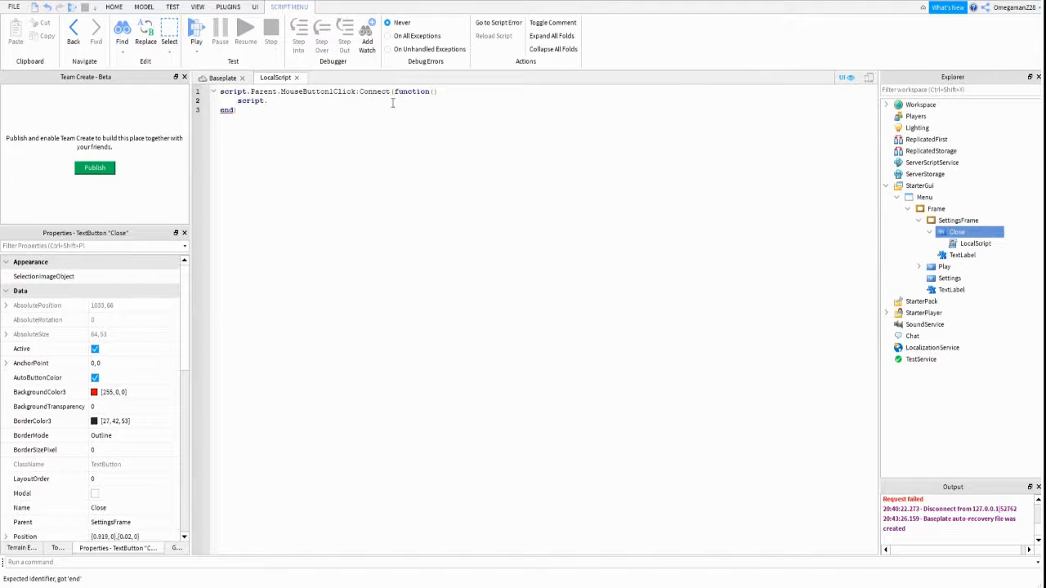
pyautogui.write('Parent.Par')
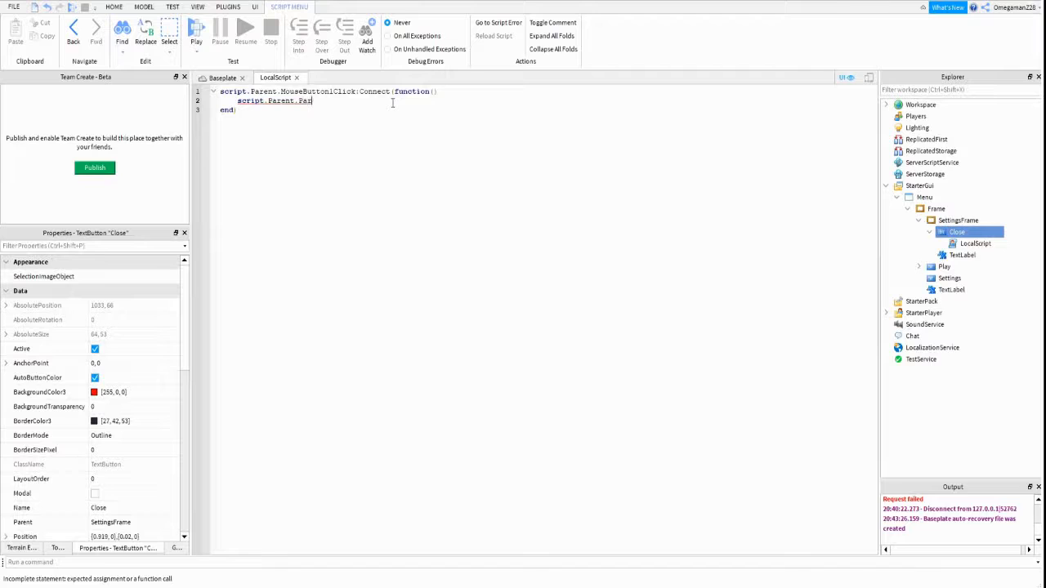
pyautogui.write('ent.Farent.Visible = false')
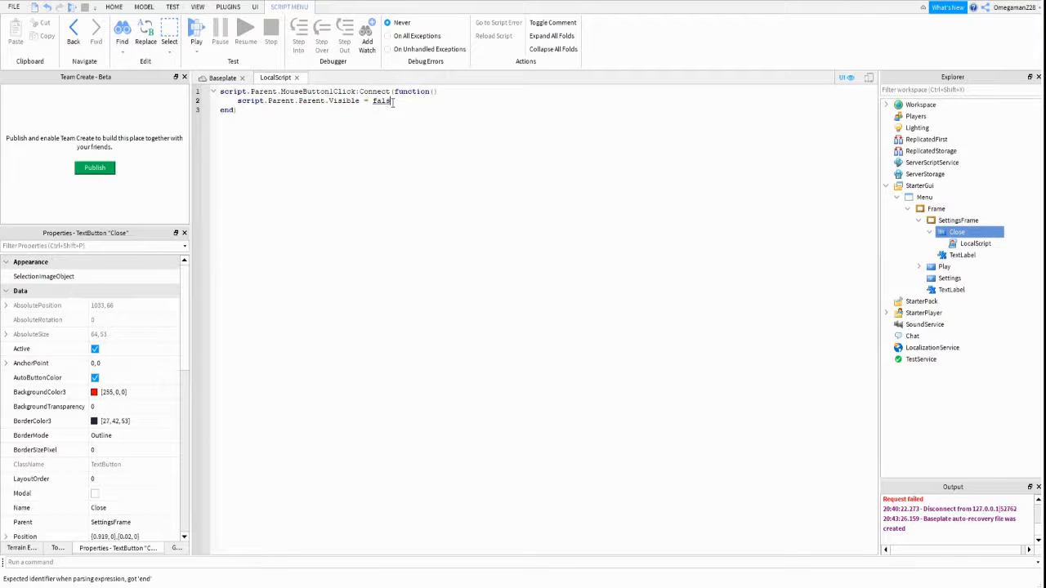
pyautogui.click(297, 78)
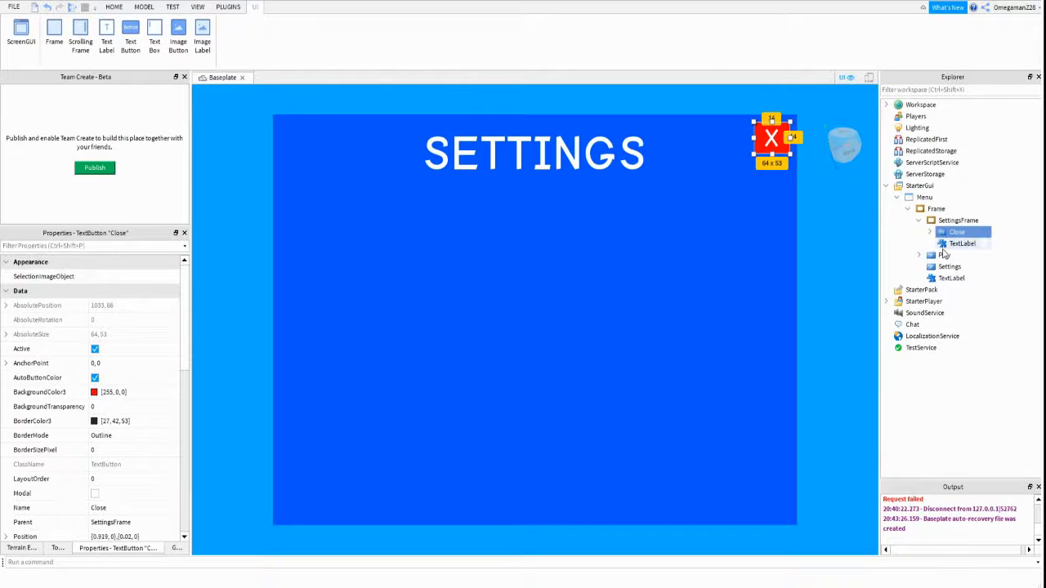
# Collapse SettingsFrame in the object tree and turn off its Visible property.
pyautogui.click(919, 221)
pyautogui.click(936, 221)
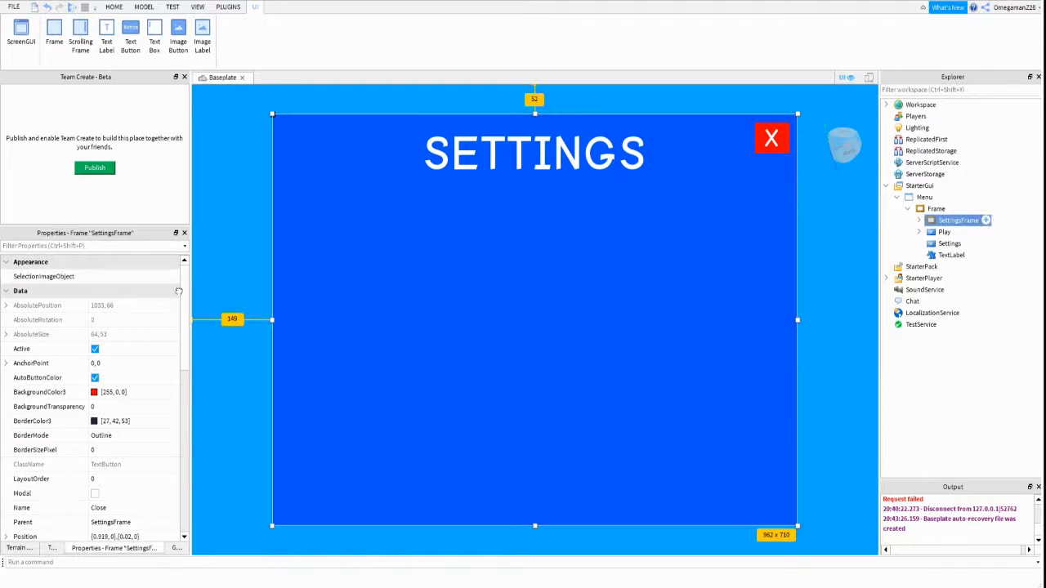
pyautogui.scroll(-5, 95, 409)
pyautogui.click(95, 450)
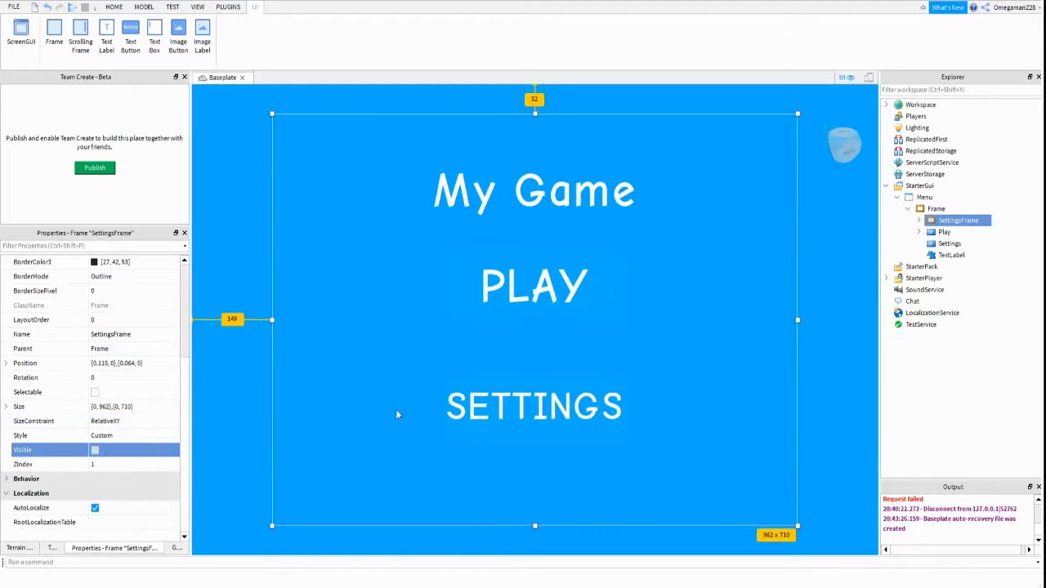
# Add a LocalScript to the Settings button and replace its default code with an empty script.Parent.MouseButton1Click:Connect(function() handler.
pyautogui.click(946, 245)
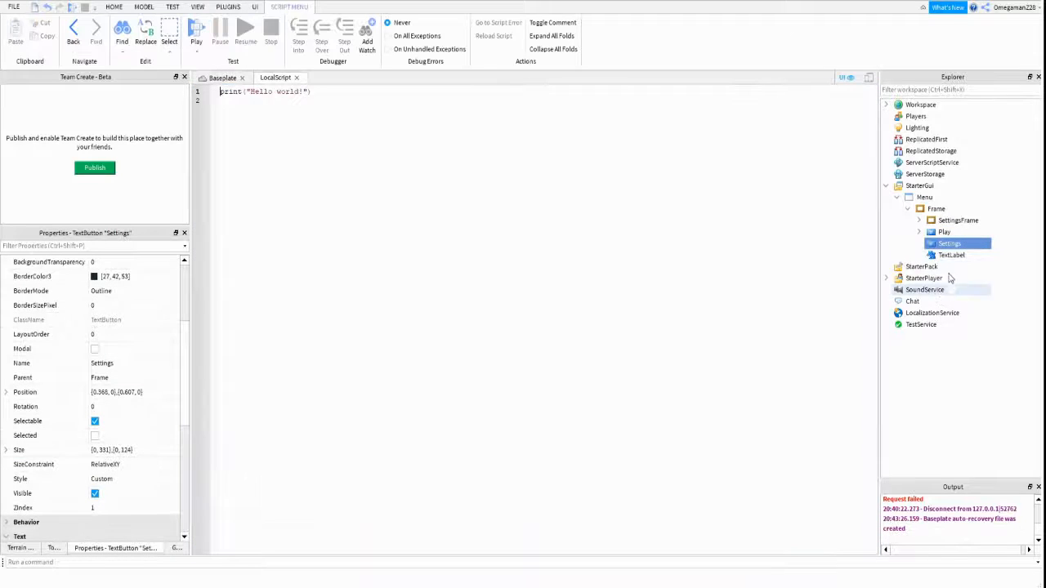
pyautogui.click(951, 255)
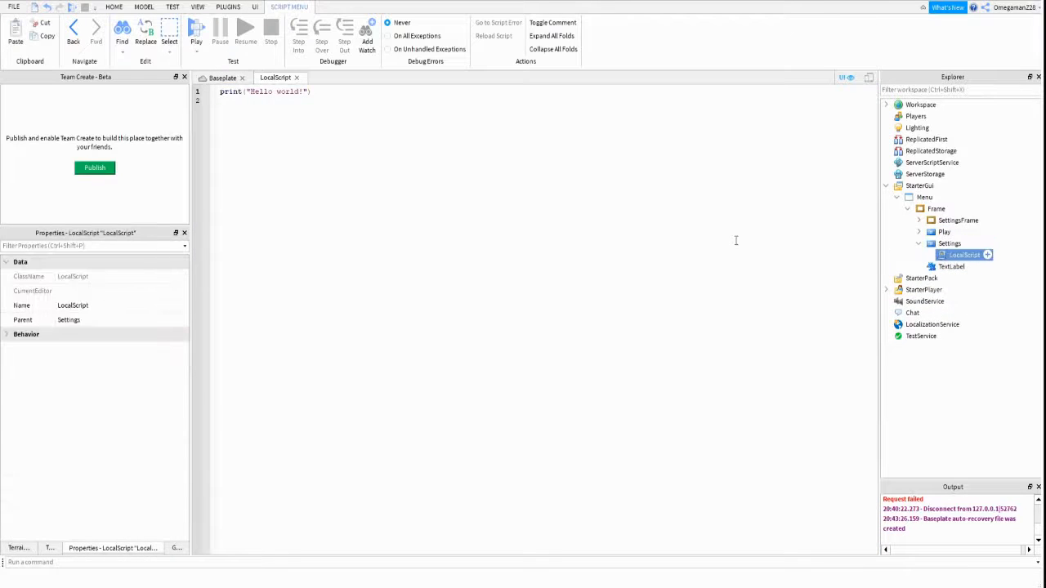
pyautogui.moveTo(363, 135); pyautogui.dragTo(189, 41)
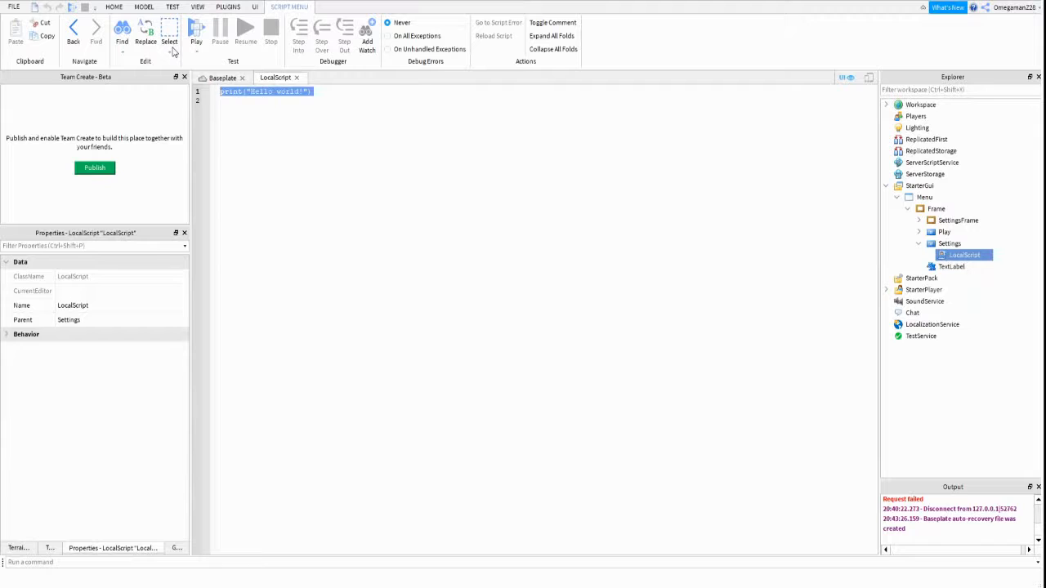
pyautogui.write('script.')
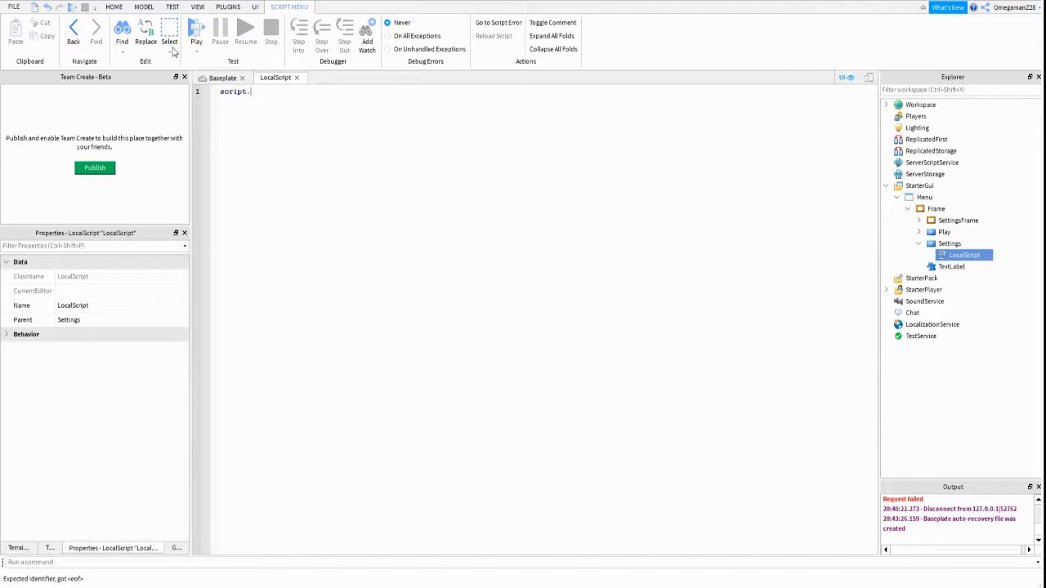
pyautogui.write('Parent.MouseButton1Click:Connect')
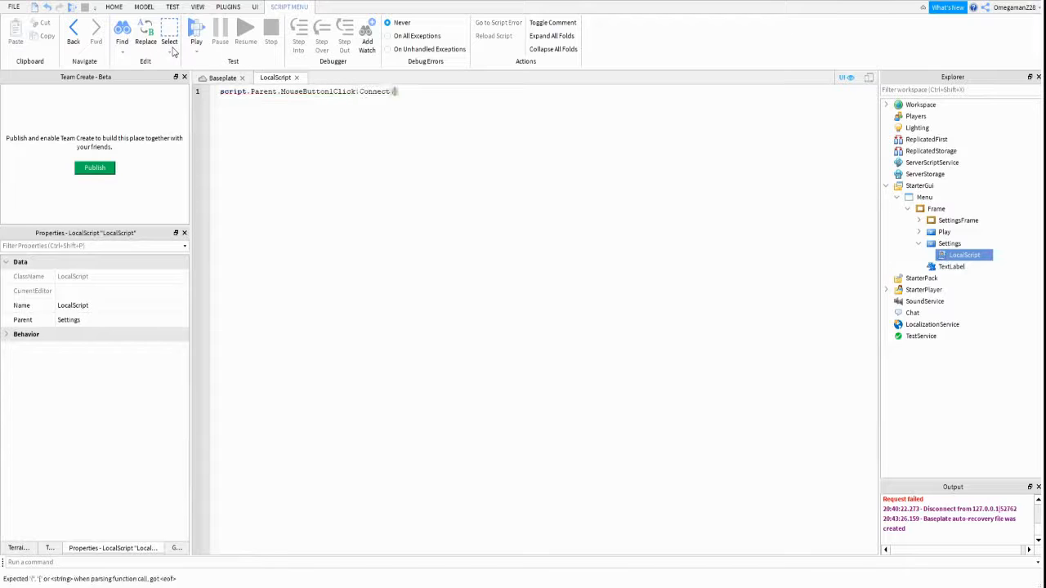
pyautogui.write('(function')
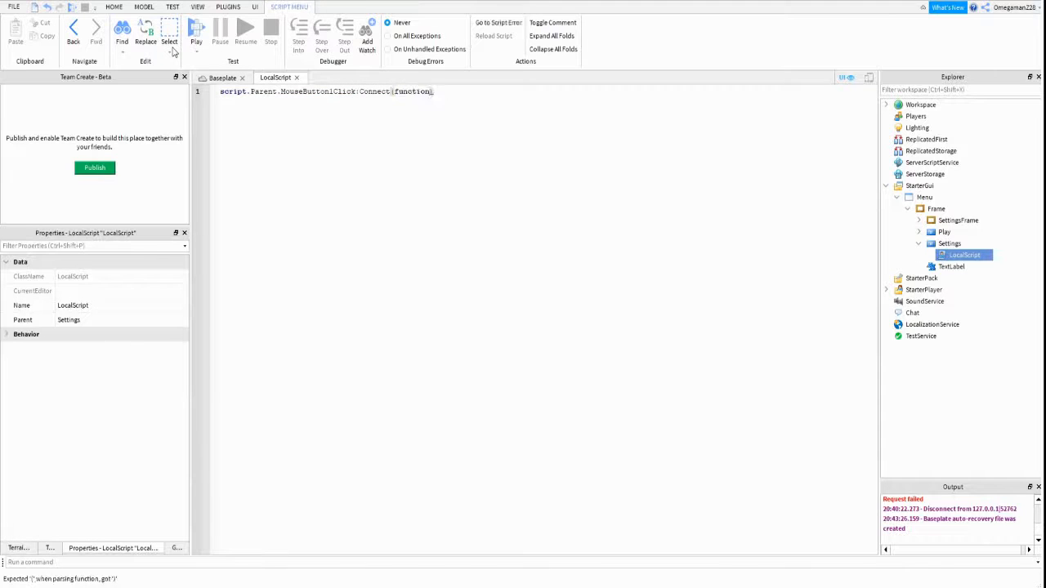
pyautogui.write('(')
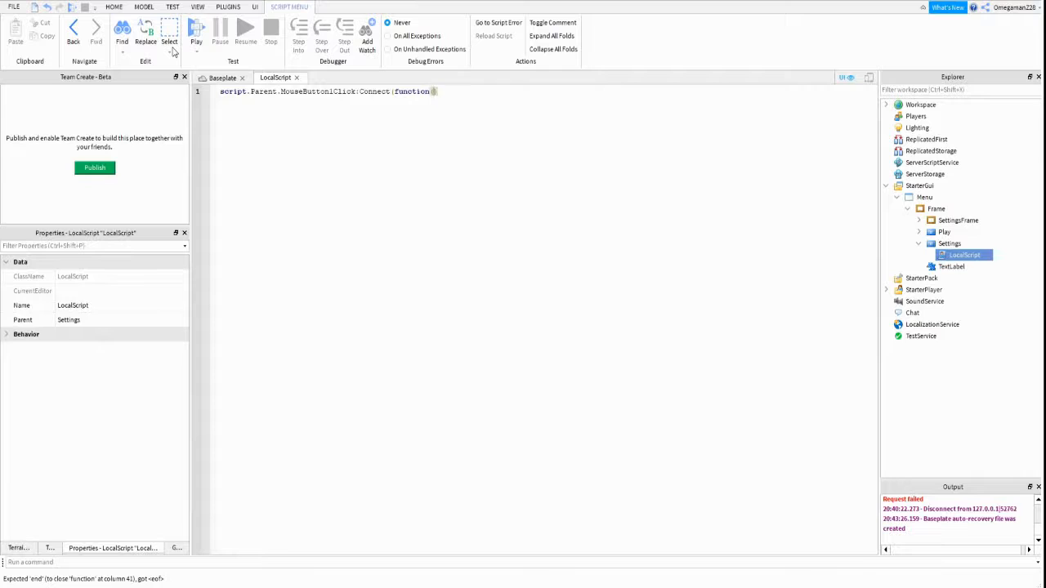
pyautogui.press('Return')
# Write script.Parent.Parent.SettingsFrame.Visible = true inside the Settings button's click handler and close the script.
pyautogui.write('scri')
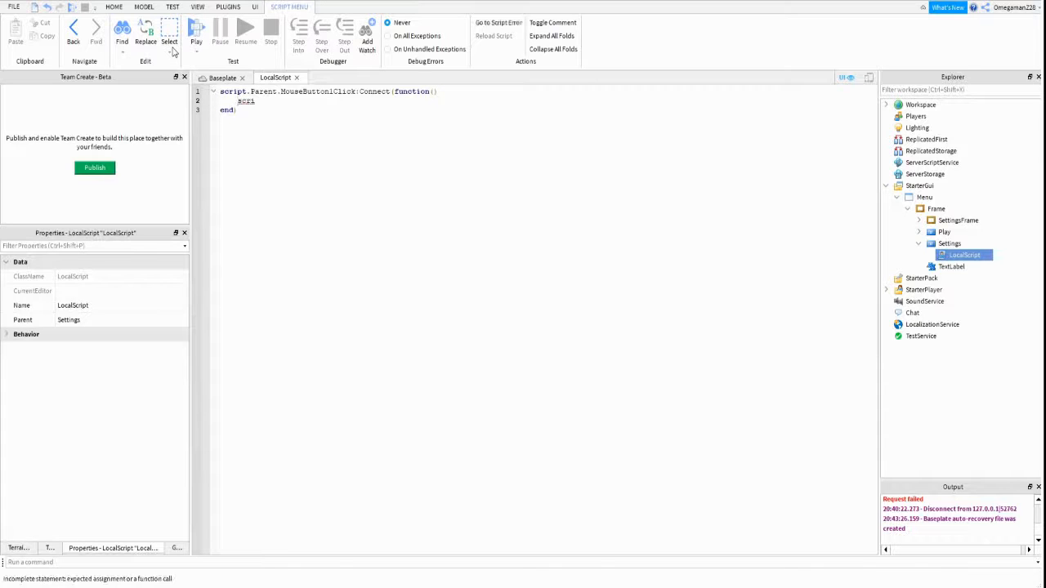
pyautogui.write('pt.')
pyautogui.write('Parent.Pa')
pyautogui.write('t.Parent.Settings')
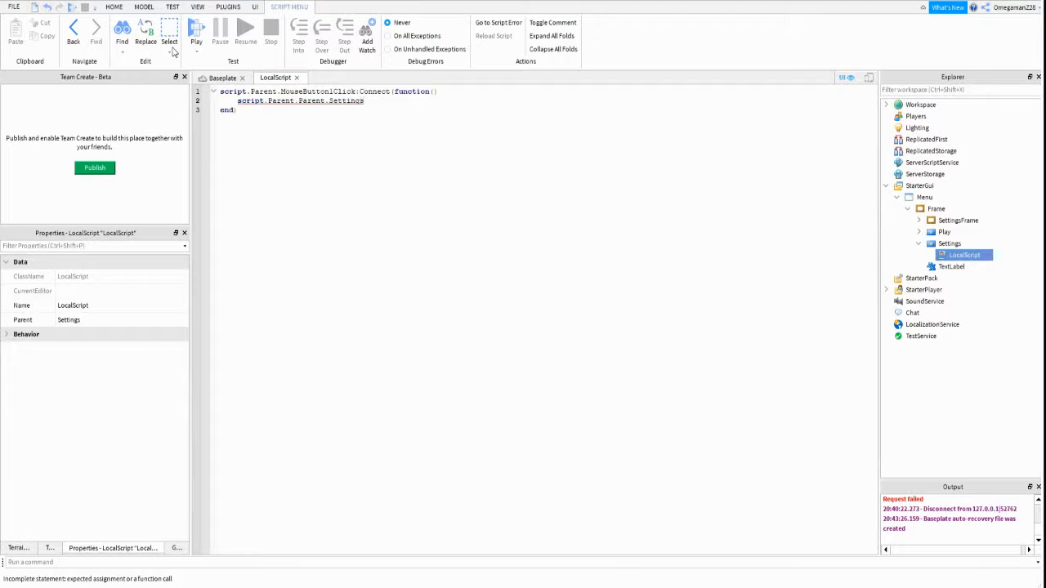
pyautogui.write('Frame.Visible=')
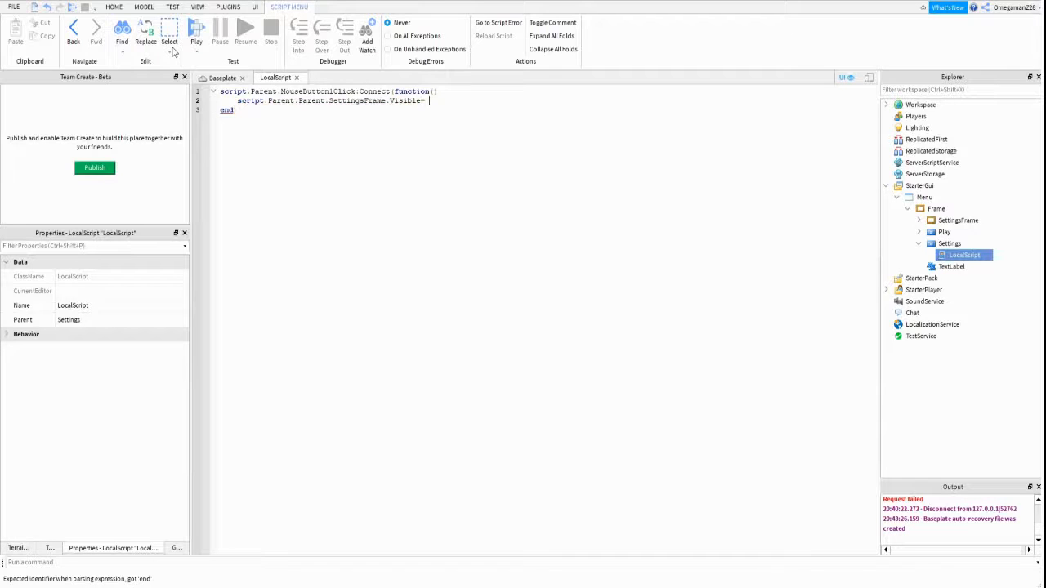
pyautogui.press('BackSpace')
pyautogui.press('BackSpace')
pyautogui.write('= true')
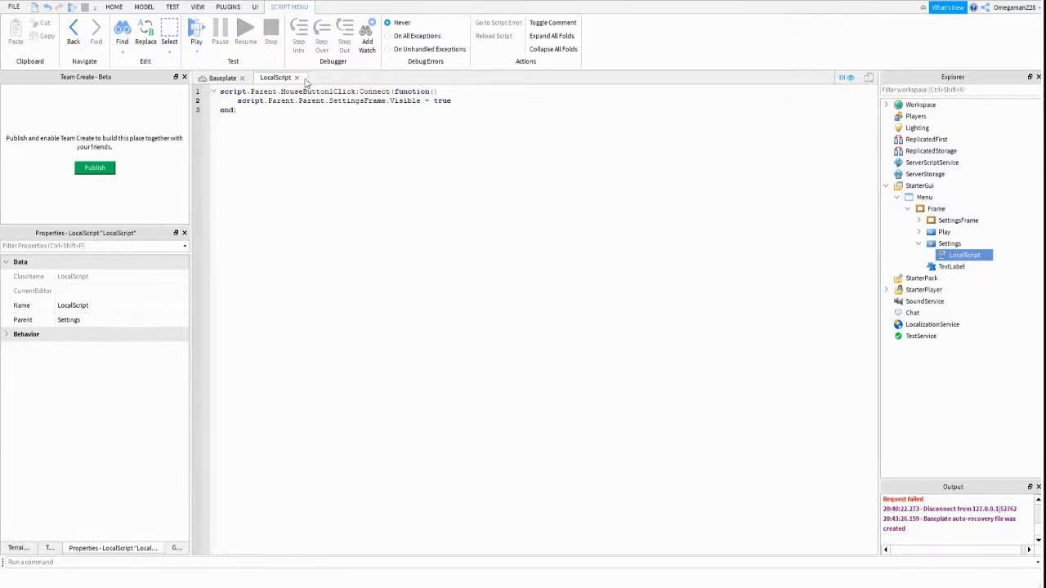
pyautogui.click(296, 78)
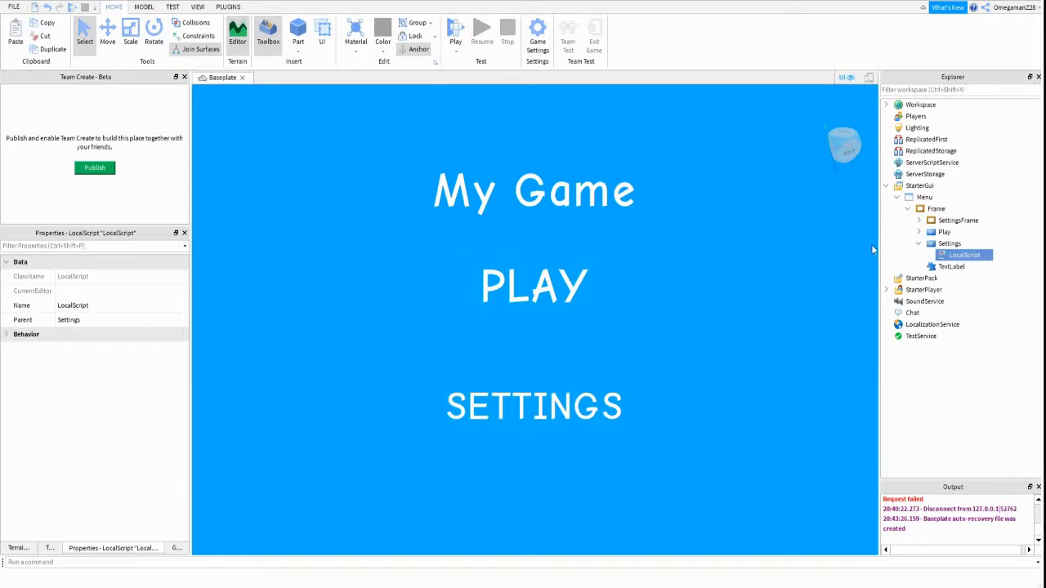
# Collapse the Settings and Frame branches in the object tree and turn off the Visible property of the main Frame under Menu.
pyautogui.click(918, 243)
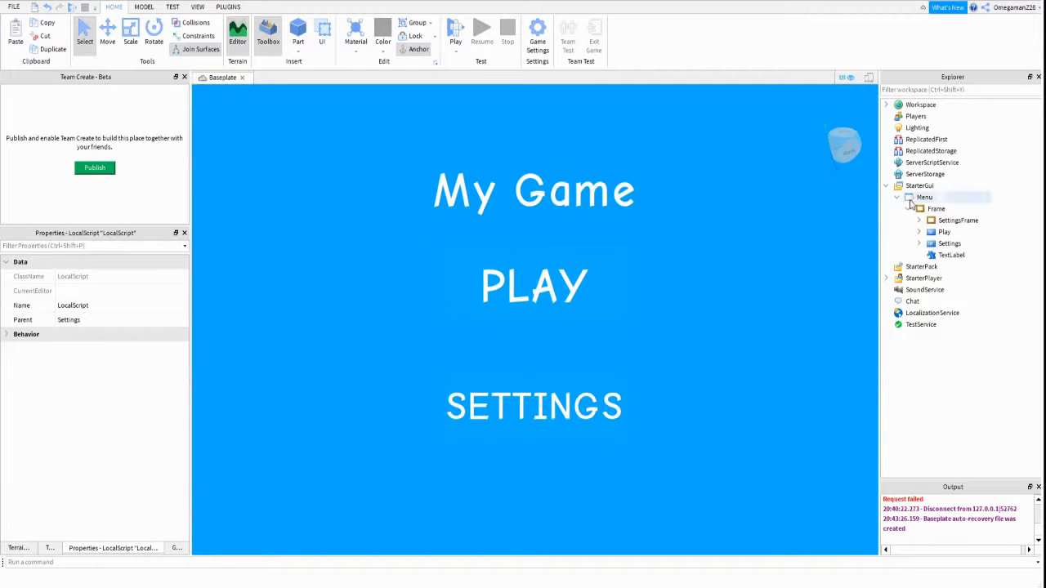
pyautogui.click(907, 206)
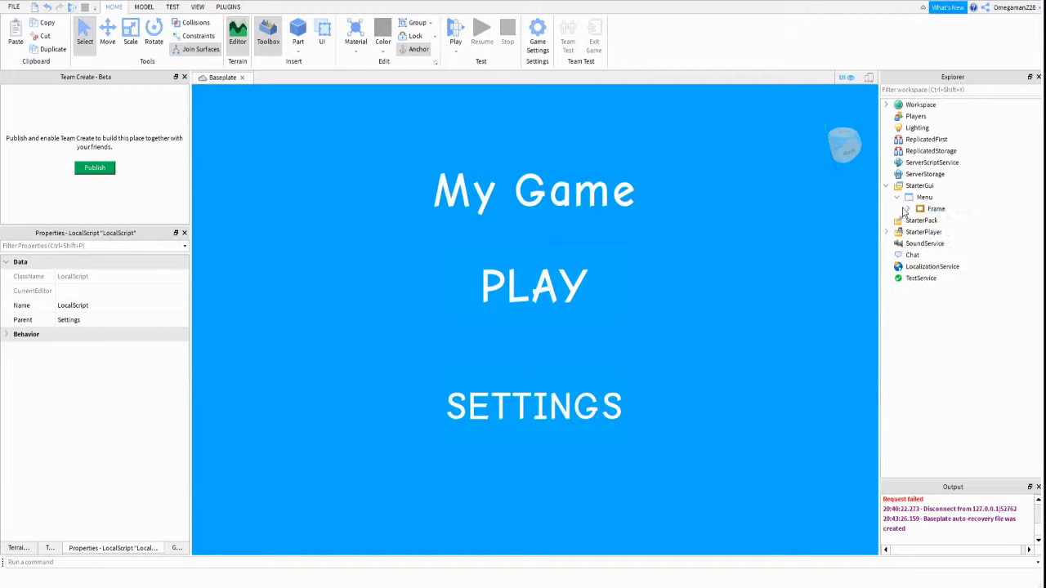
pyautogui.click(898, 199)
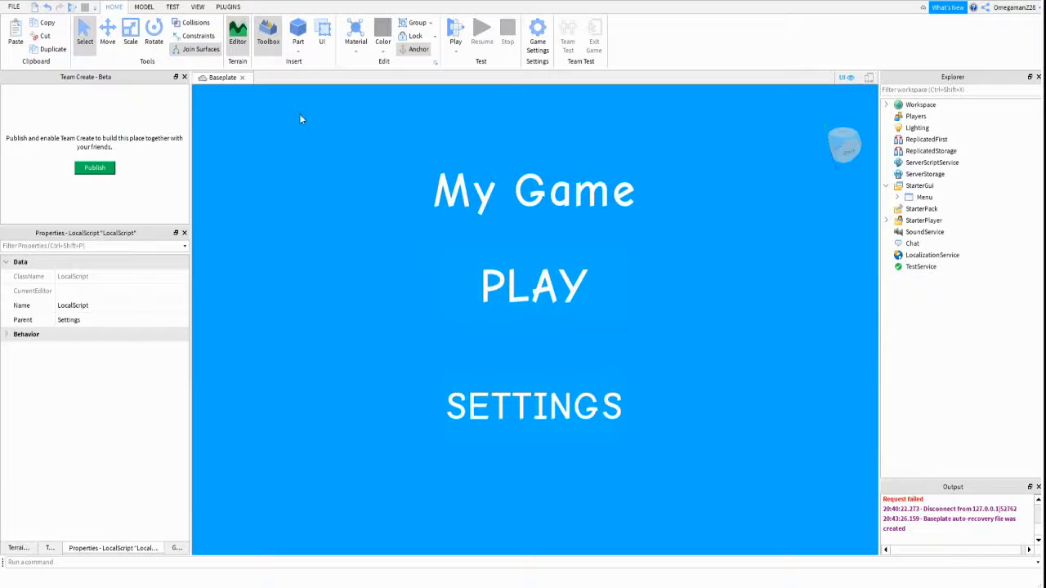
pyautogui.click(898, 197)
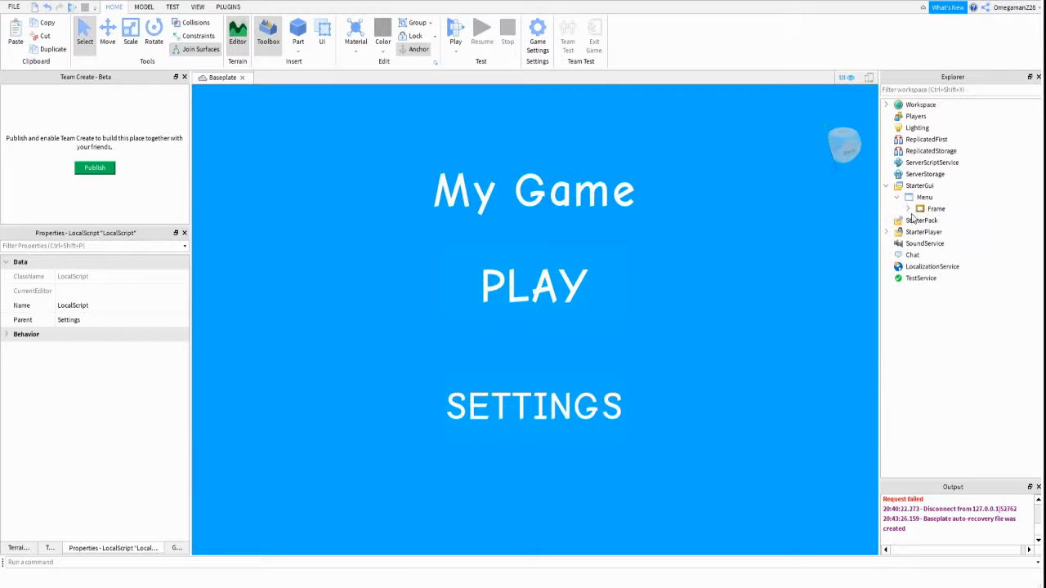
pyautogui.click(909, 210)
pyautogui.click(908, 209)
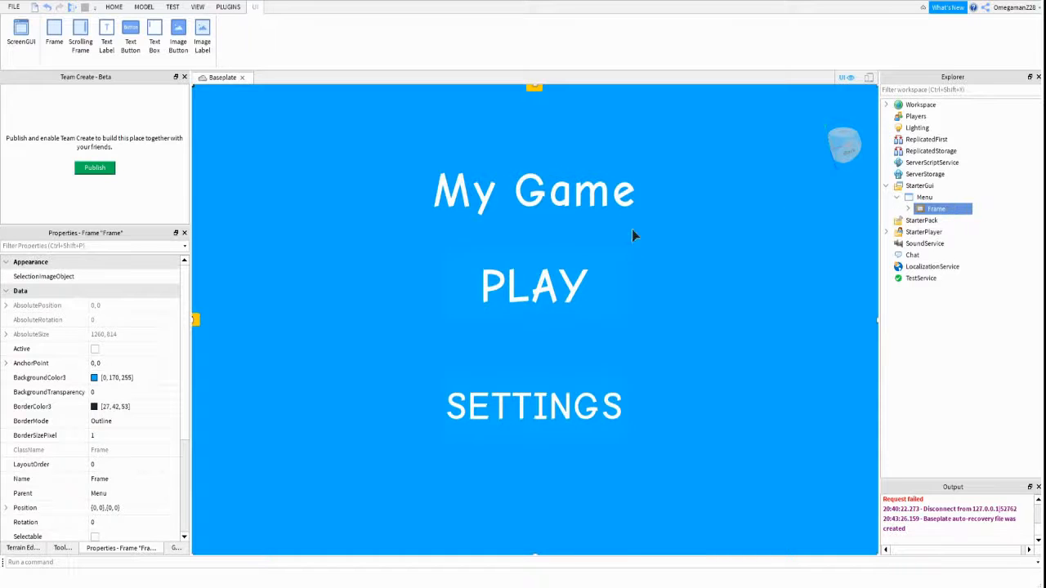
pyautogui.scroll(-3, 96, 409)
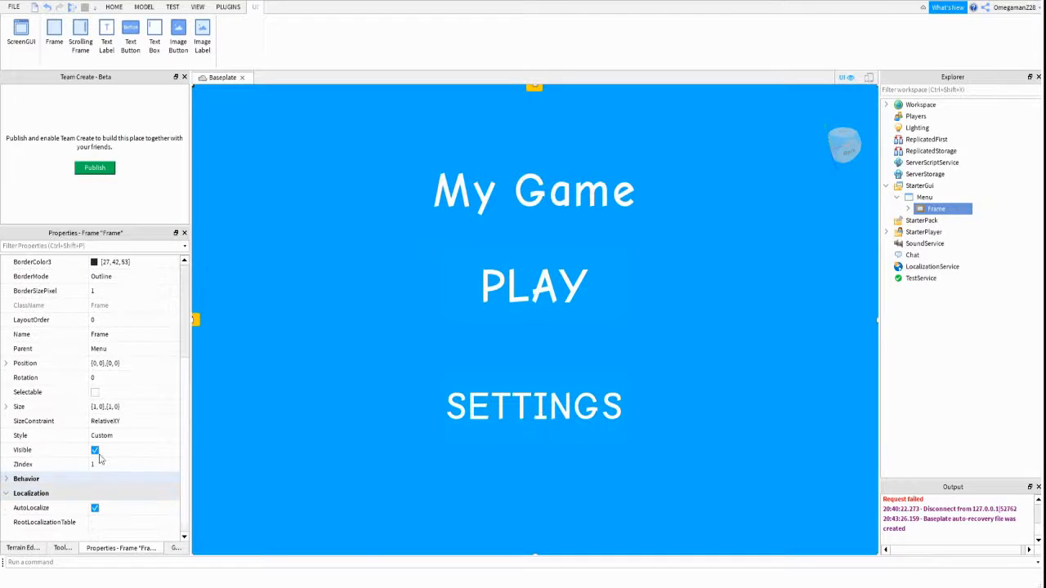
pyautogui.click(94, 450)
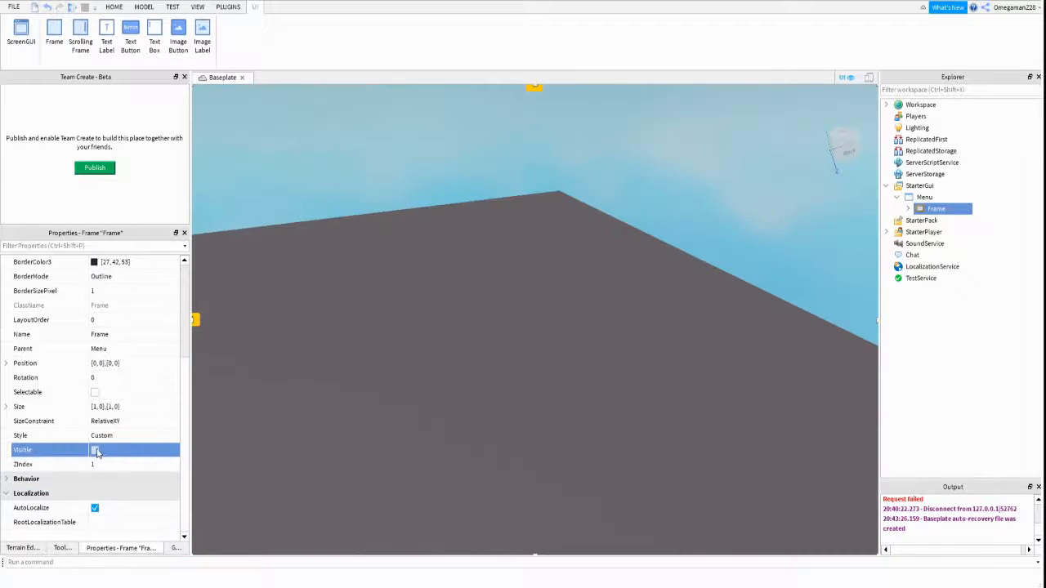
# Add a TextButton directly under the Menu ScreenGui, place it in the lower right area of the canvas, and resize it to about 182 x 81.
pyautogui.click(936, 198)
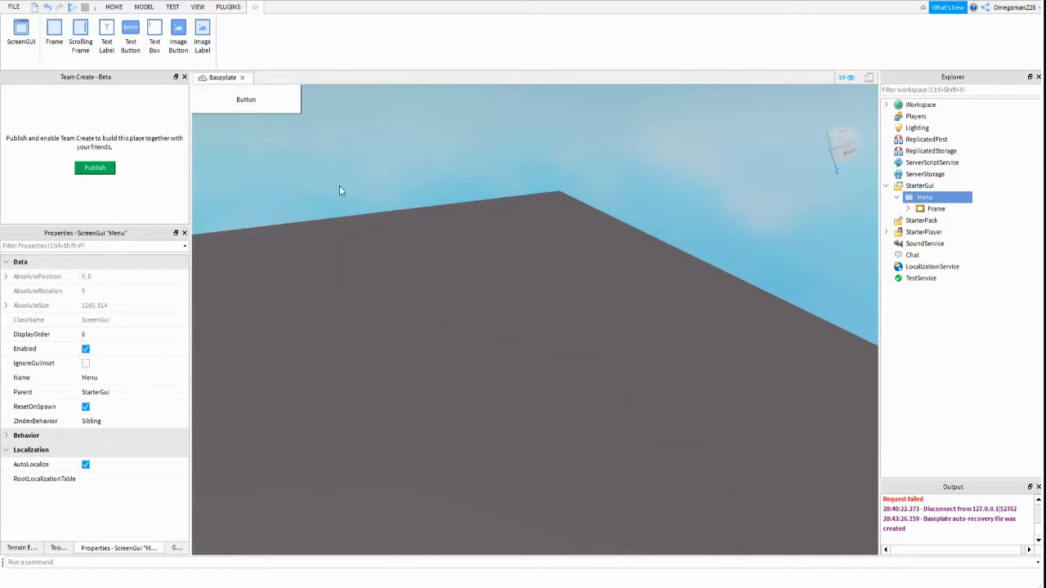
pyautogui.moveTo(287, 107); pyautogui.dragTo(778, 454)
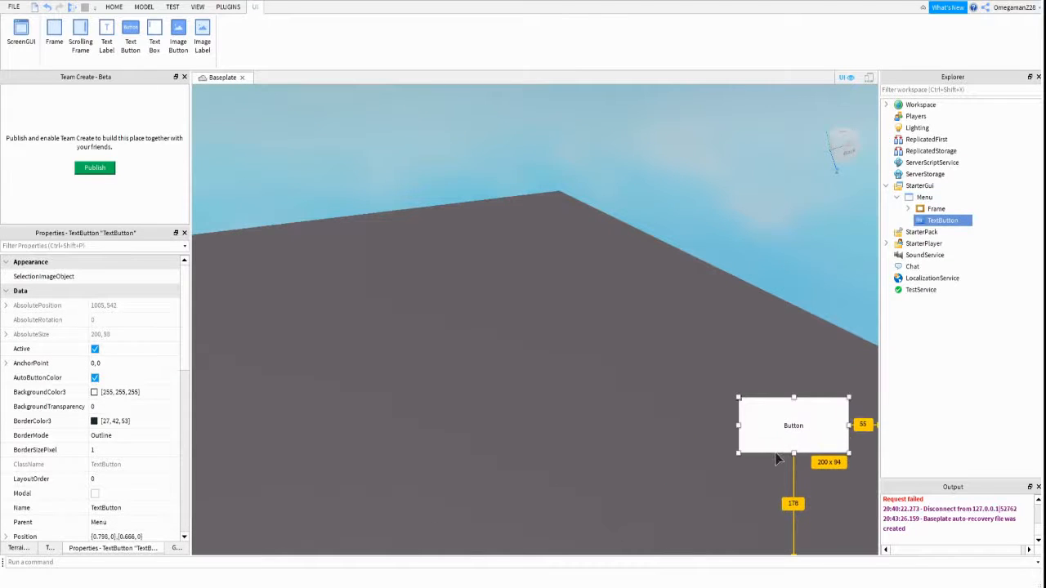
pyautogui.moveTo(739, 426); pyautogui.dragTo(747, 426)
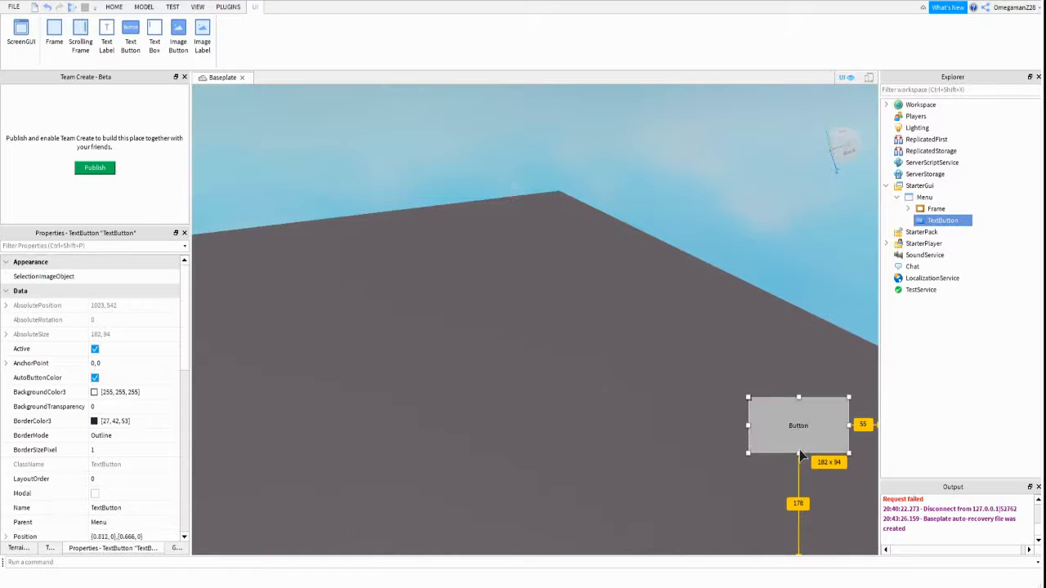
pyautogui.moveTo(800, 456); pyautogui.dragTo(798, 445)
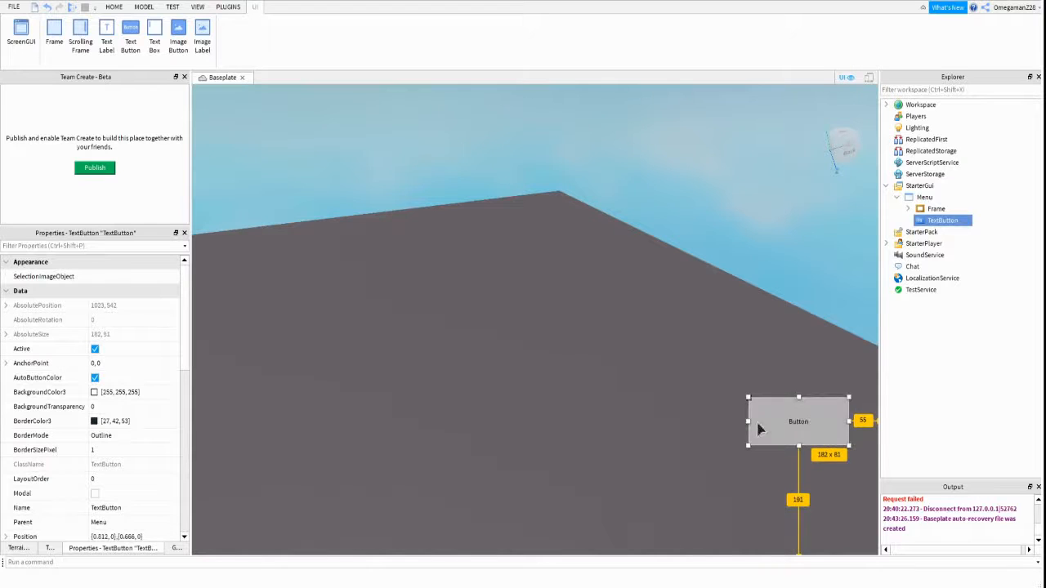
# Set the new TextButton's background color to light blue (0, 170, 255).
pyautogui.click(100, 397)
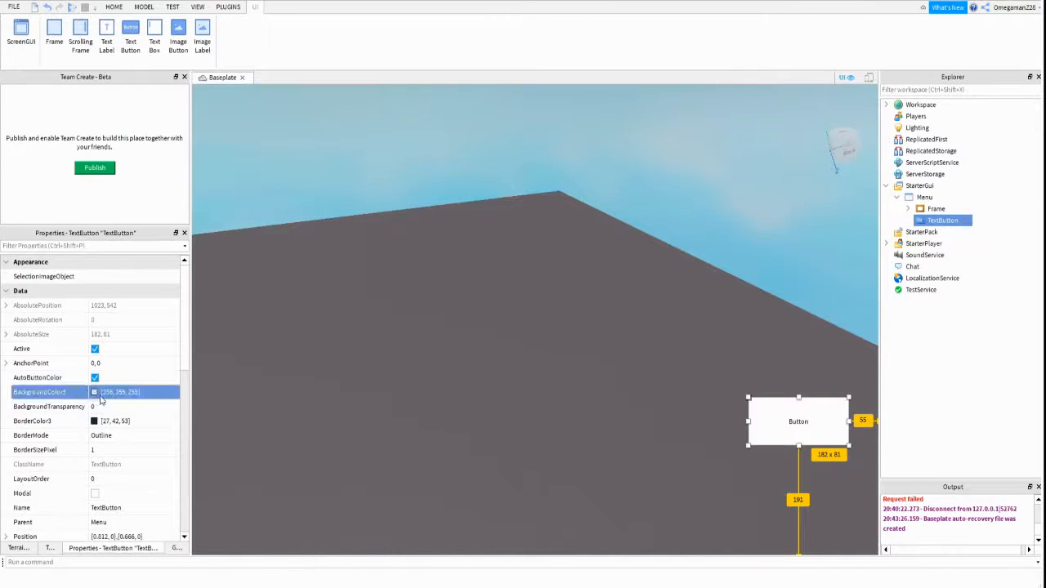
pyautogui.click(424, 230)
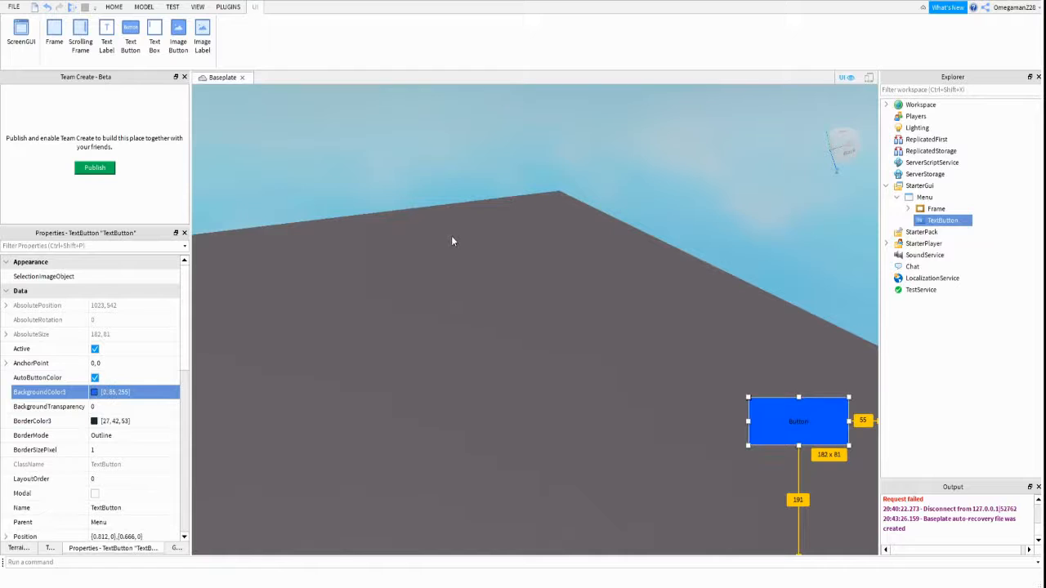
pyautogui.click(451, 235)
# Set the new TextButton's font to Cartoon and its text to Menu.
pyautogui.scroll(-5, 122, 424)
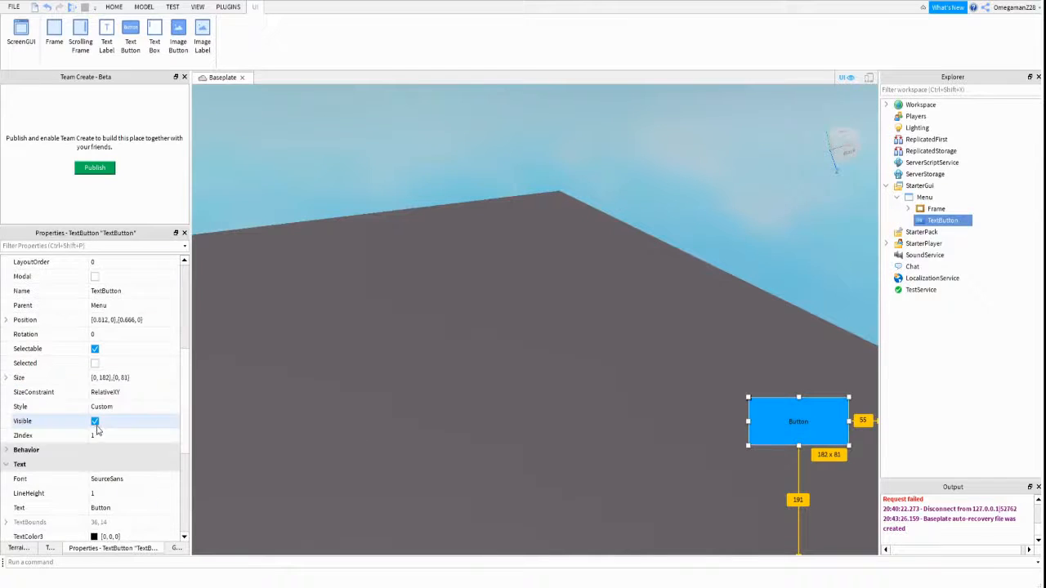
pyautogui.click(128, 479)
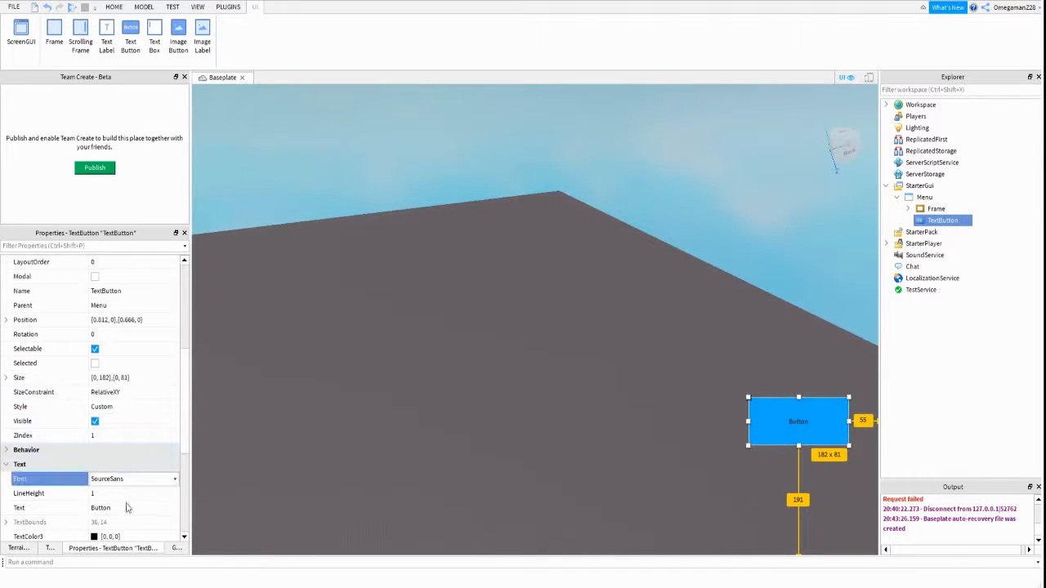
pyautogui.click(113, 531)
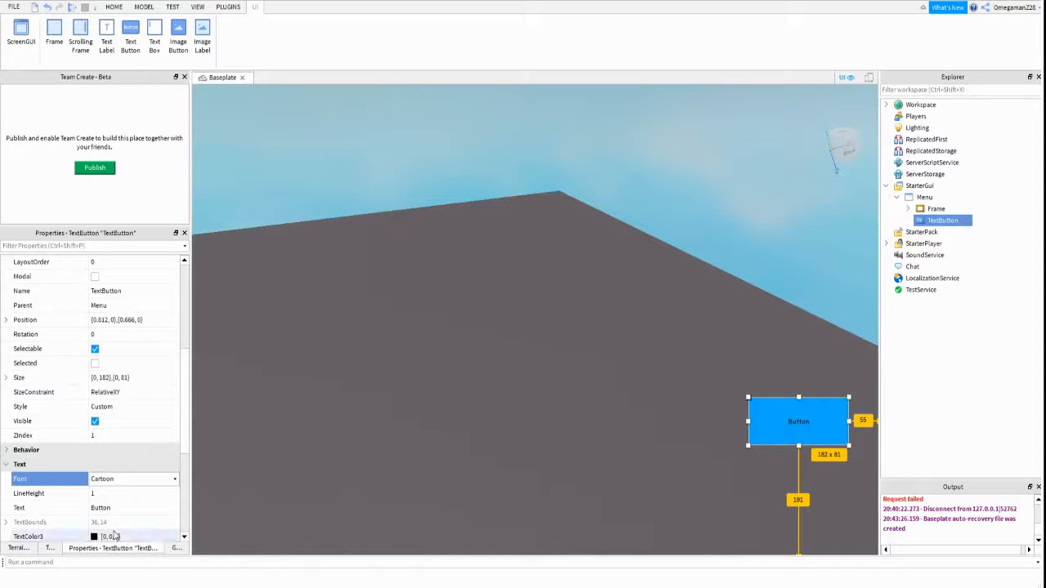
pyautogui.scroll(-1, 131, 490)
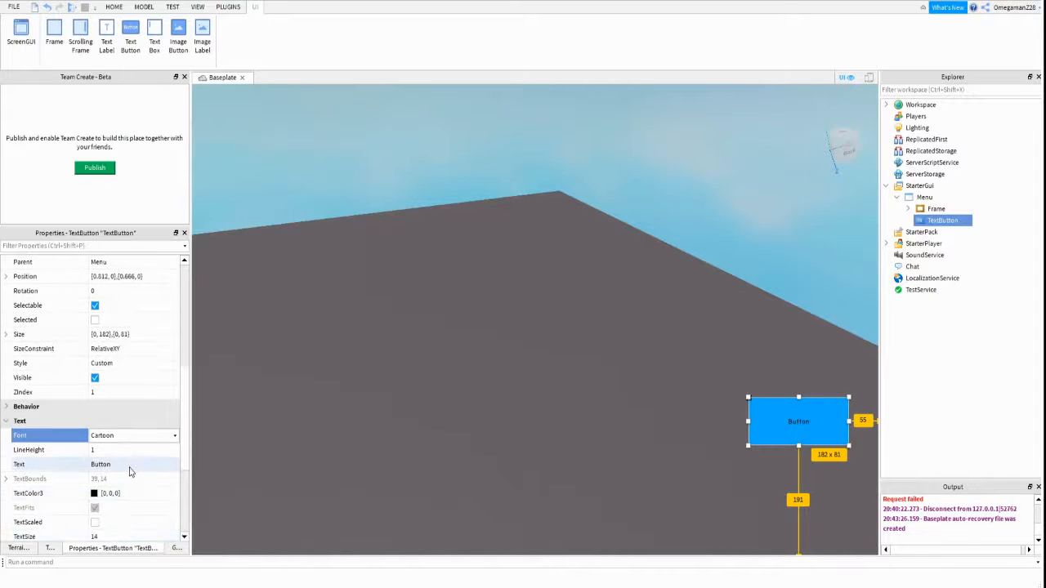
pyautogui.click(129, 465)
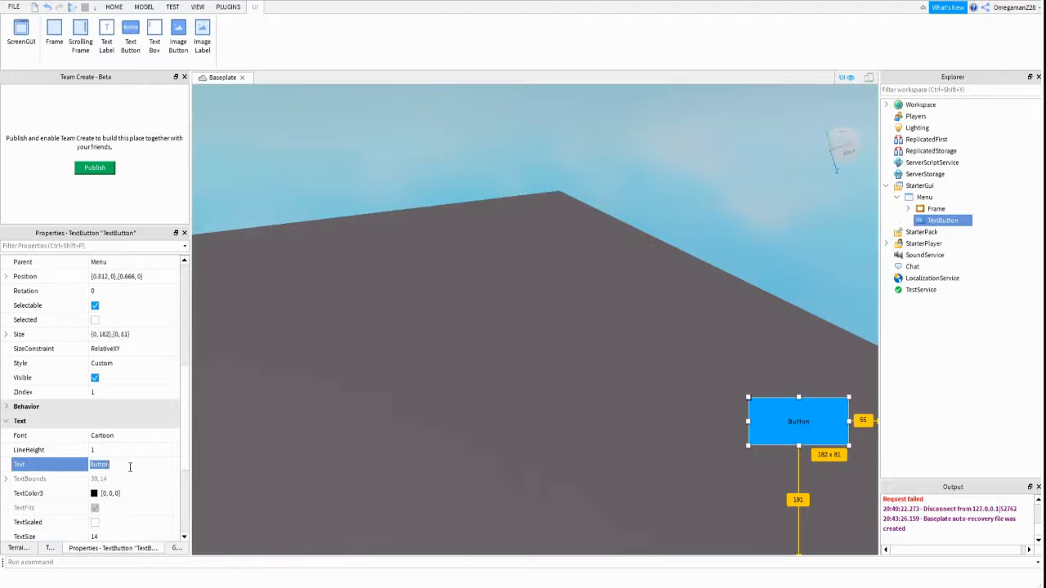
pyautogui.write('Menu')
# Set the Menu button's text color to white (255, 255, 255) and turn on TextScaled.
pyautogui.click(74, 493)
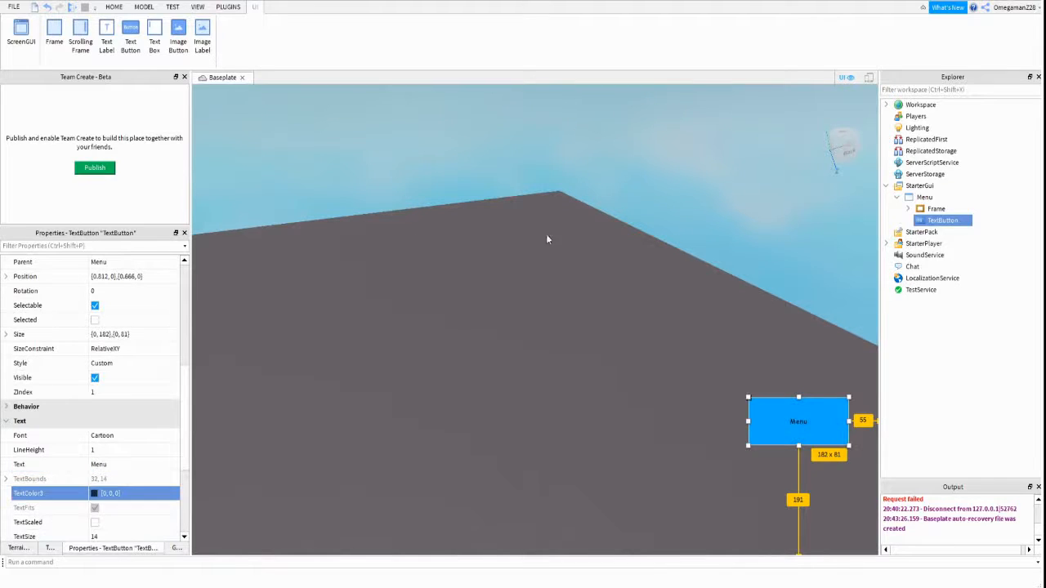
pyautogui.click(499, 271)
pyautogui.scroll(-3, 122, 523)
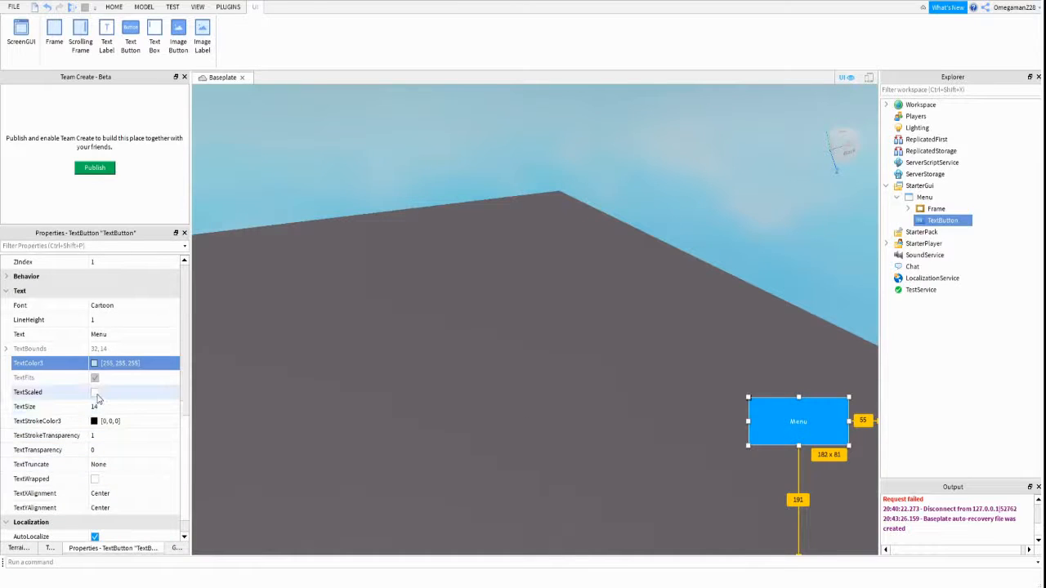
pyautogui.click(95, 393)
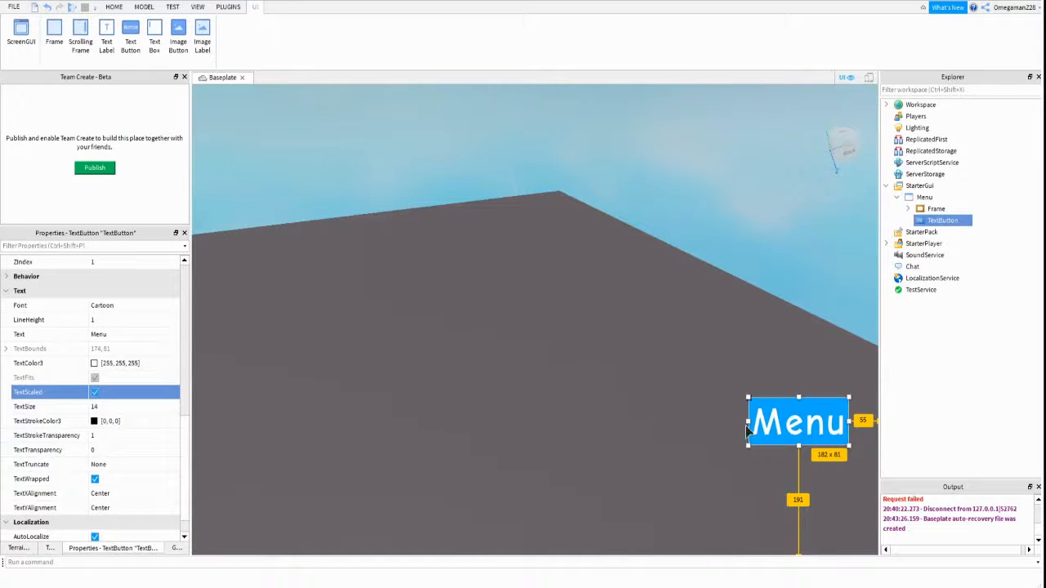
# Widen the Menu button to about 199 x 81, move it to mid-height along the canvas's right edge, and select it in the object tree.
pyautogui.moveTo(748, 425); pyautogui.dragTo(811, 319)
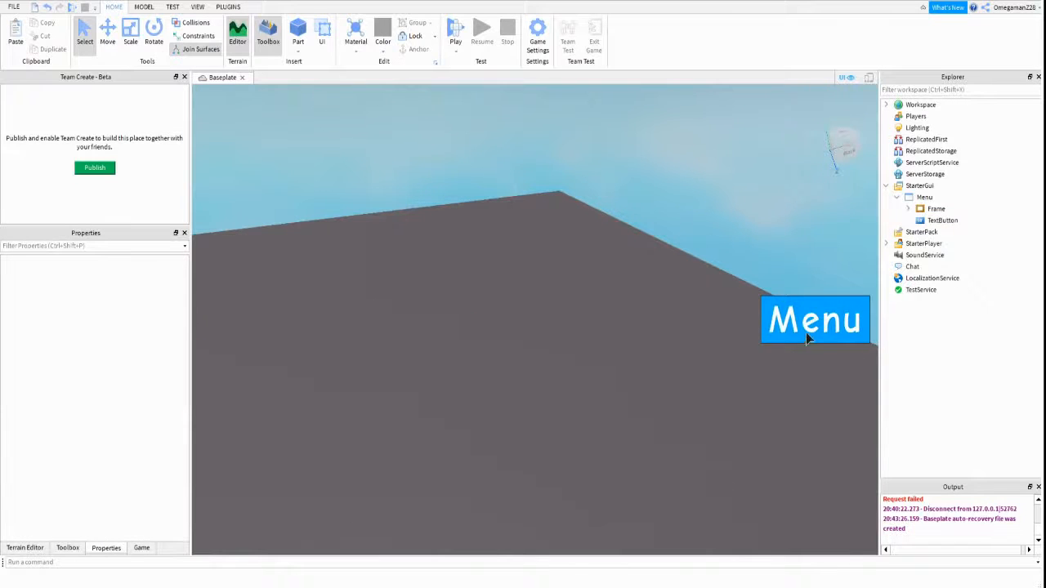
pyautogui.doubleClick(939, 220)
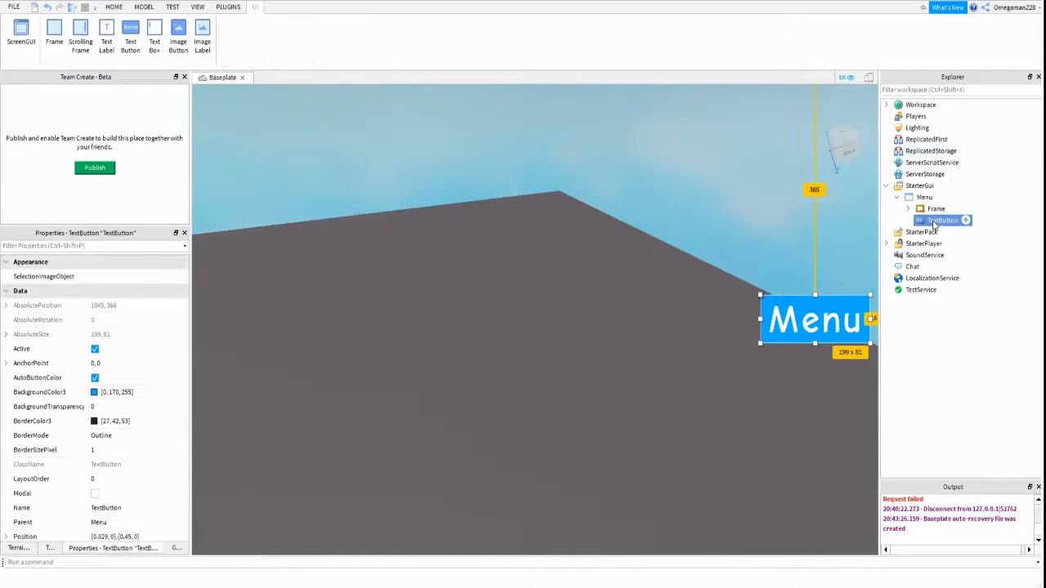
# Rename the Menu text button to MenuButton and set its BorderSizePixel to 0.
pyautogui.write('Men')
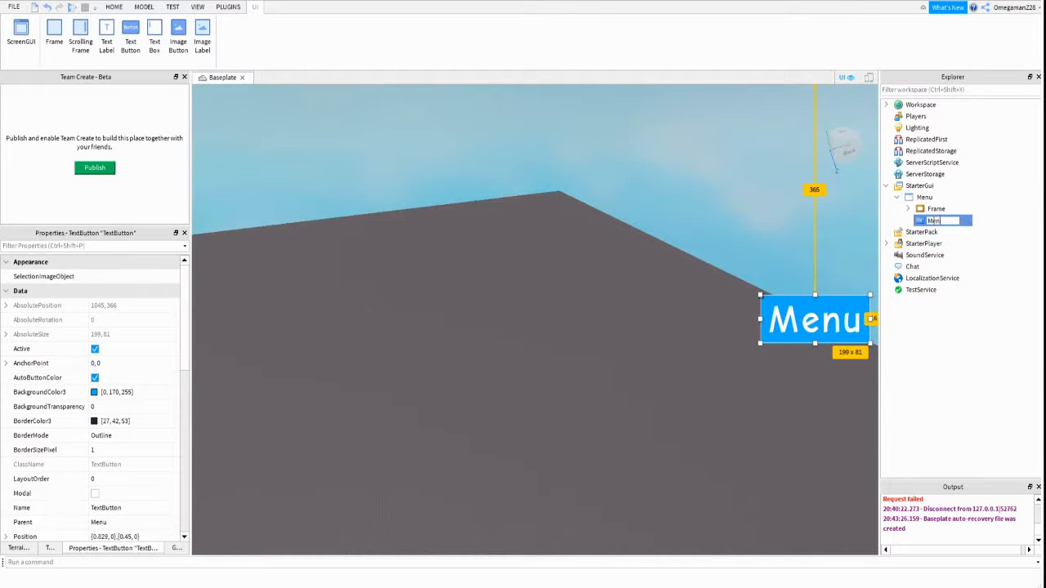
pyautogui.write('uButton')
pyautogui.scroll(-2, 163, 490)
pyautogui.scroll(2, 131, 441)
pyautogui.click(102, 435)
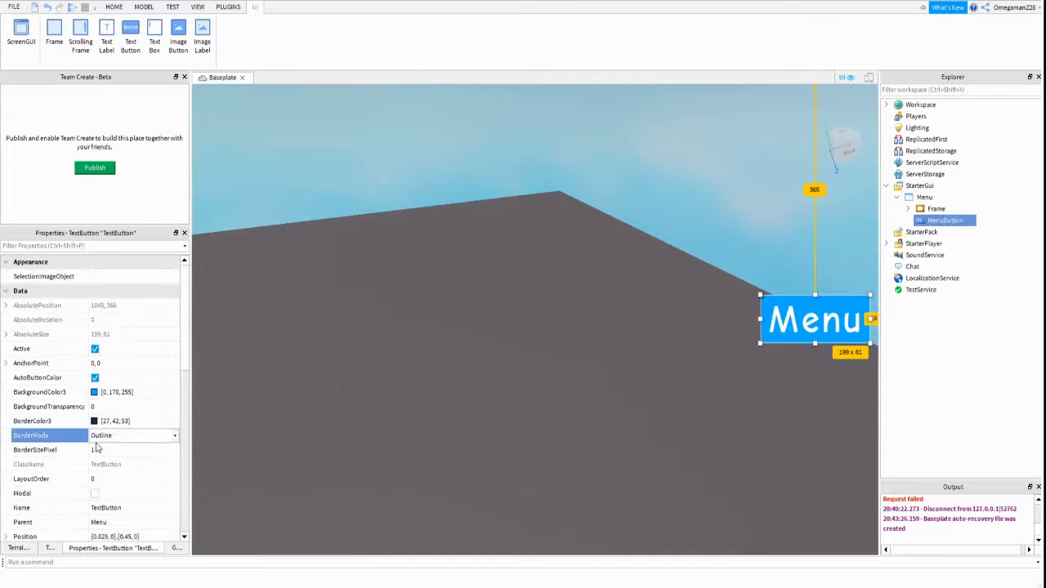
pyautogui.click(99, 450)
pyautogui.click(494, 276)
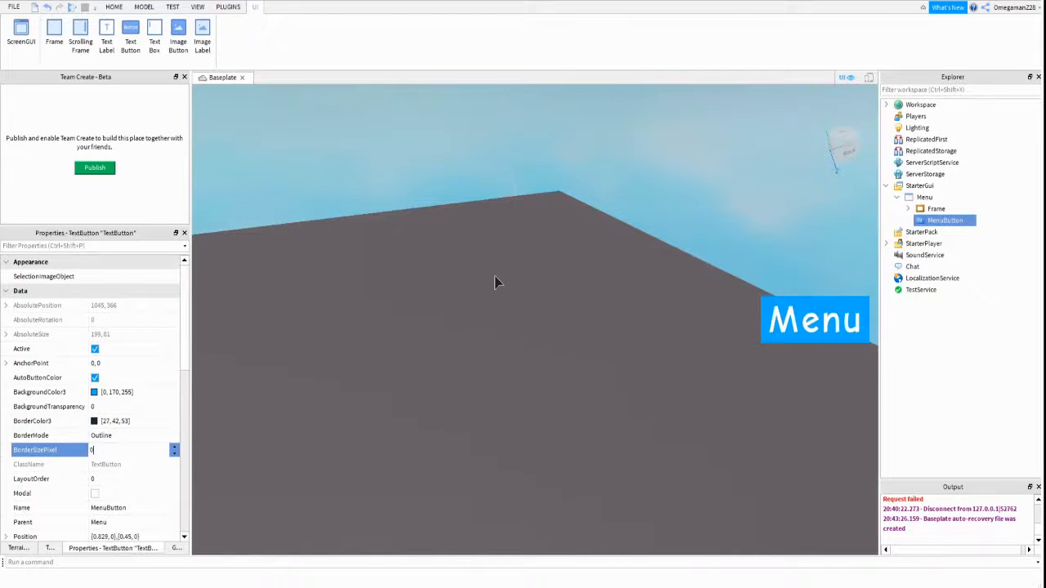
# Add a LocalScript to MenuButton and replace its default code with a script.Parent.MouseButton1Click:Connect(function() block.
pyautogui.click(945, 221)
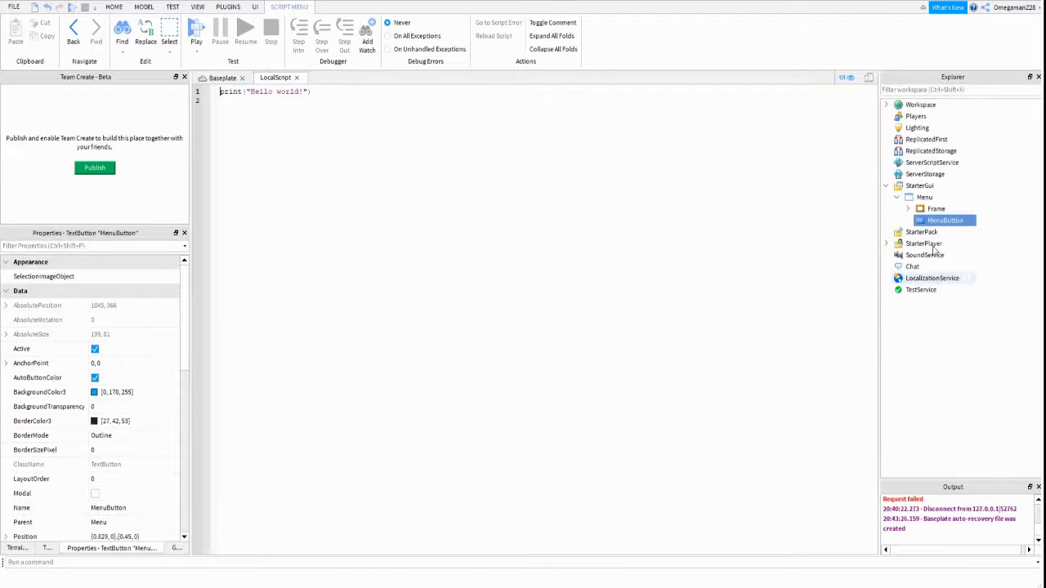
pyautogui.hotkey('ctrl', 'a')
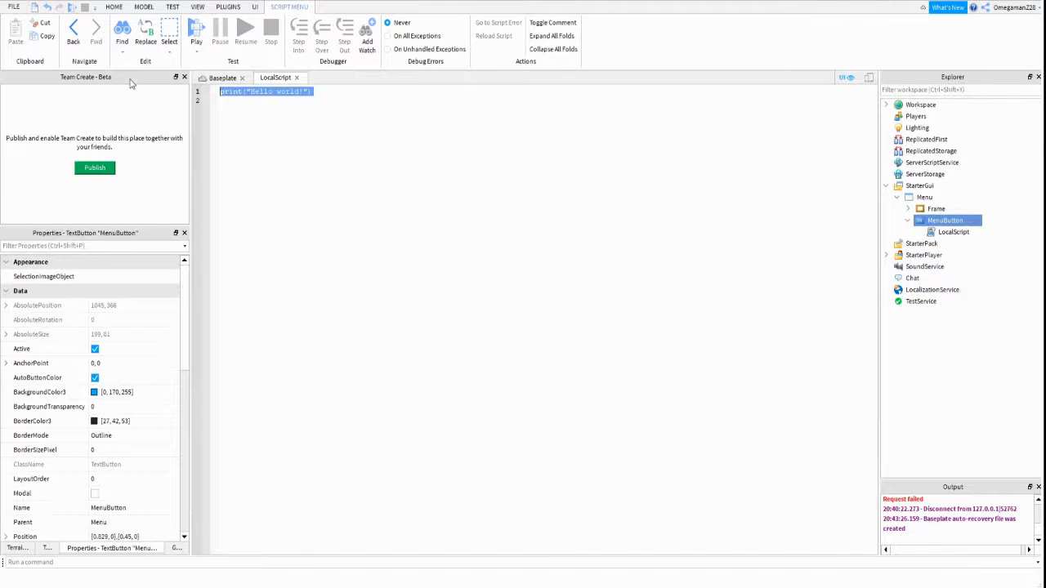
pyautogui.write('script.P')
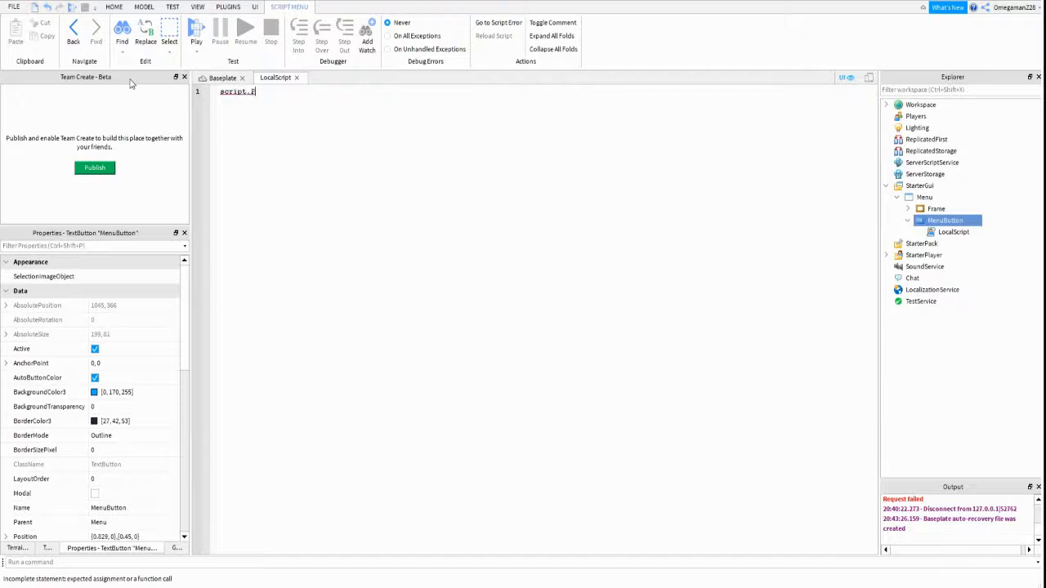
pyautogui.write('arent.MouseButton1Click:Connect(')
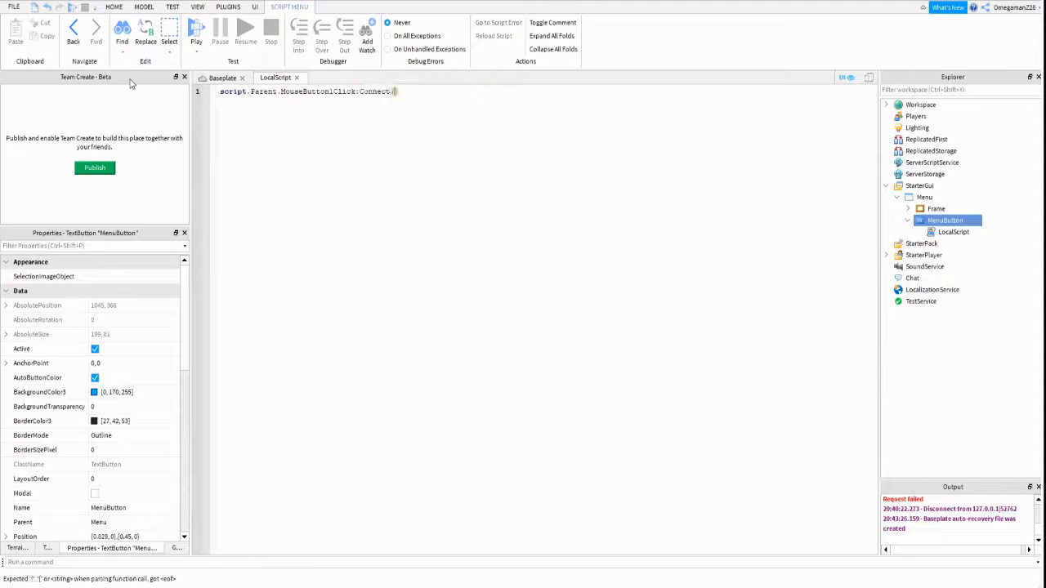
pyautogui.write('function(')
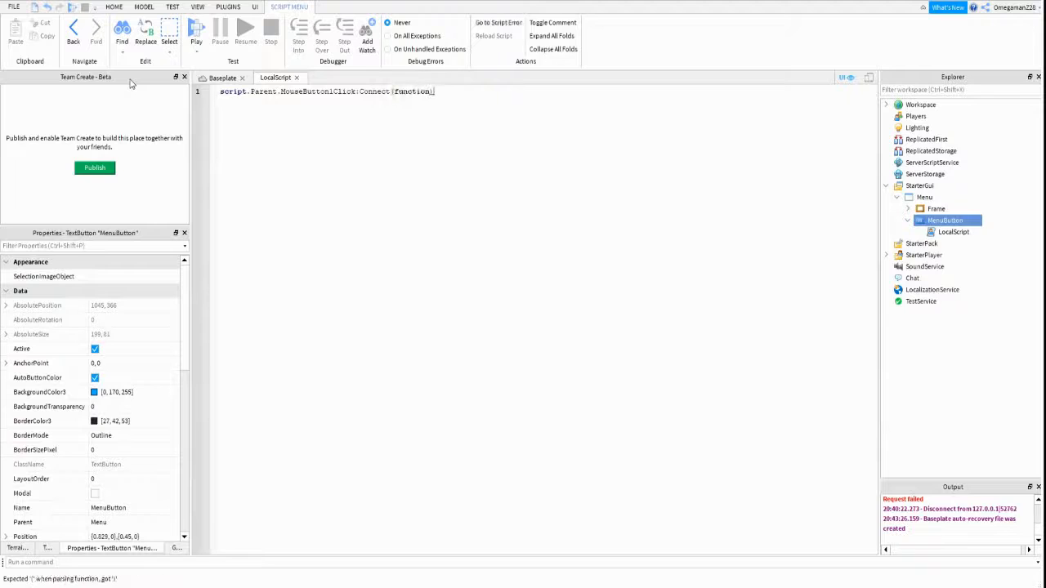
pyautogui.press('Return')
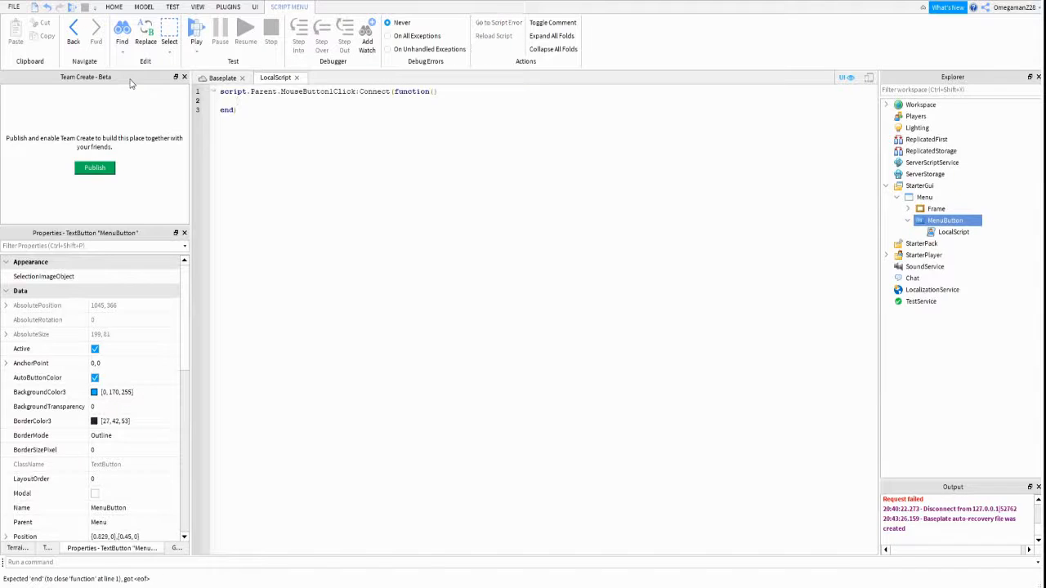
# Fill the click function with script.Parent.Parent.Frame.Visible = true and close the script.
pyautogui.write('scr')
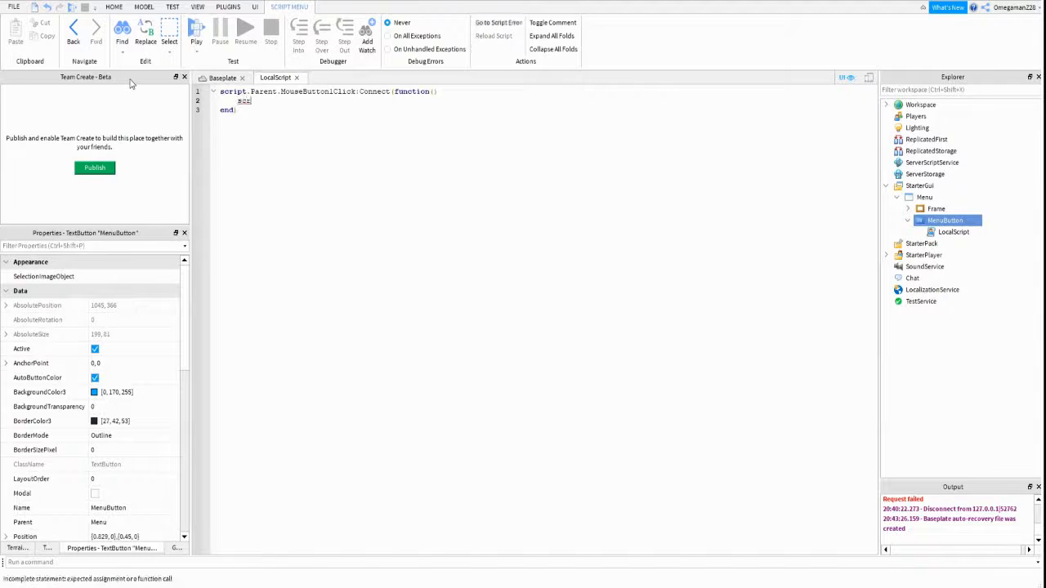
pyautogui.write('ipt.Parent.Barent.Frame')
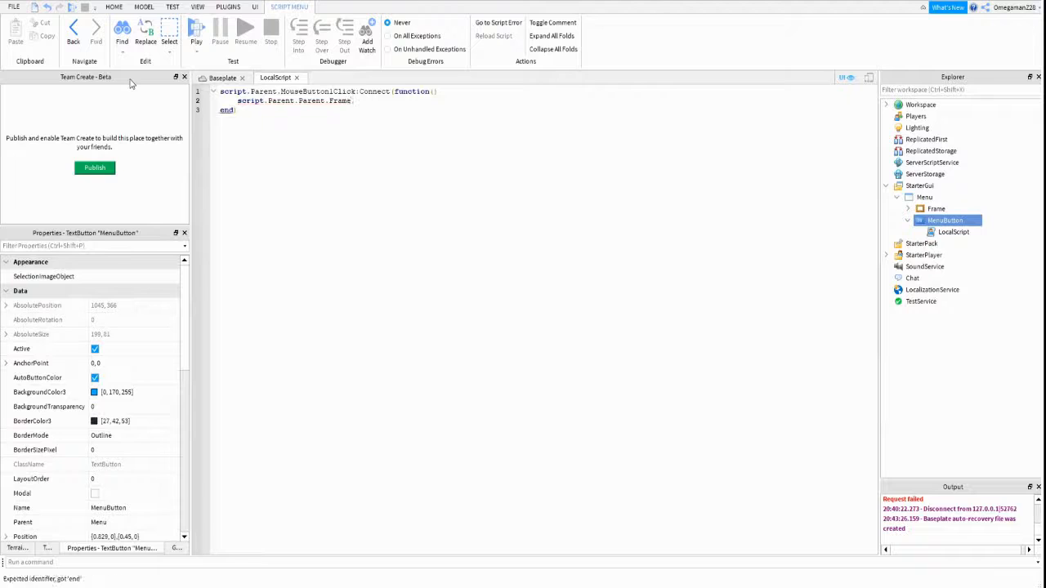
pyautogui.write('.Visible = true')
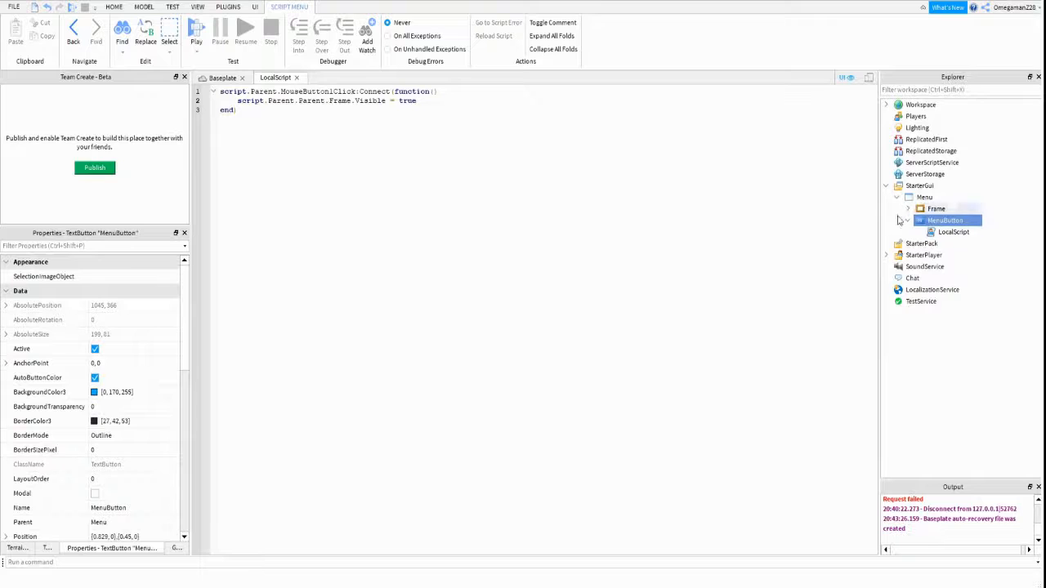
pyautogui.click(907, 220)
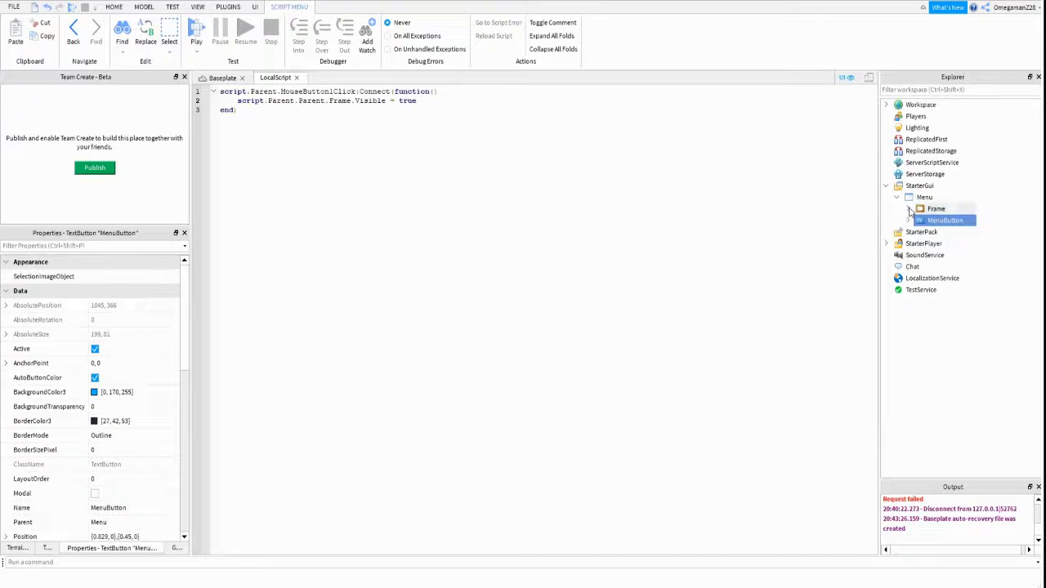
pyautogui.click(298, 78)
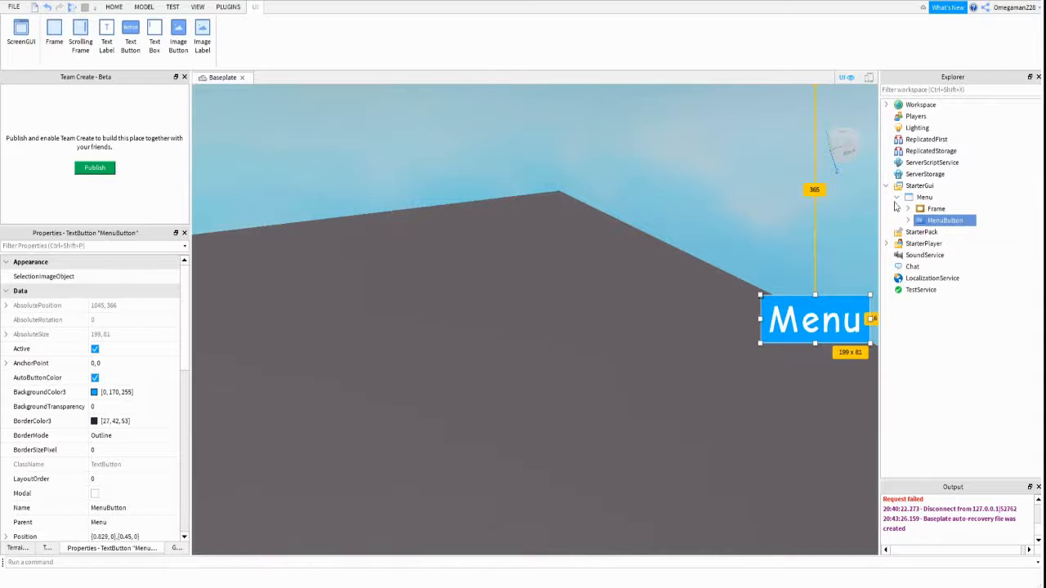
# Make the main menu Frame visible again.
pyautogui.click(935, 210)
pyautogui.scroll(-5, 103, 425)
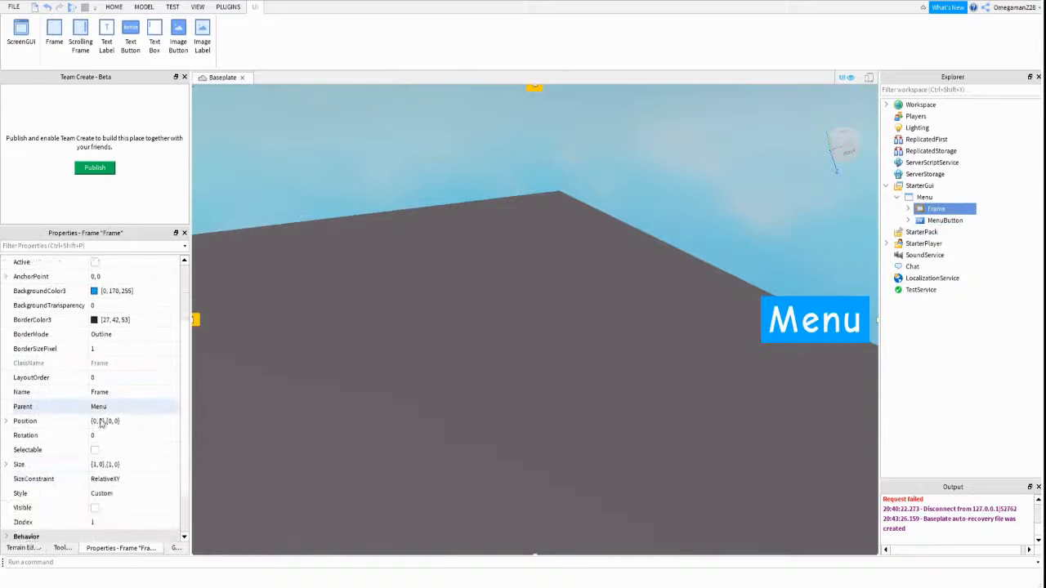
pyautogui.click(94, 450)
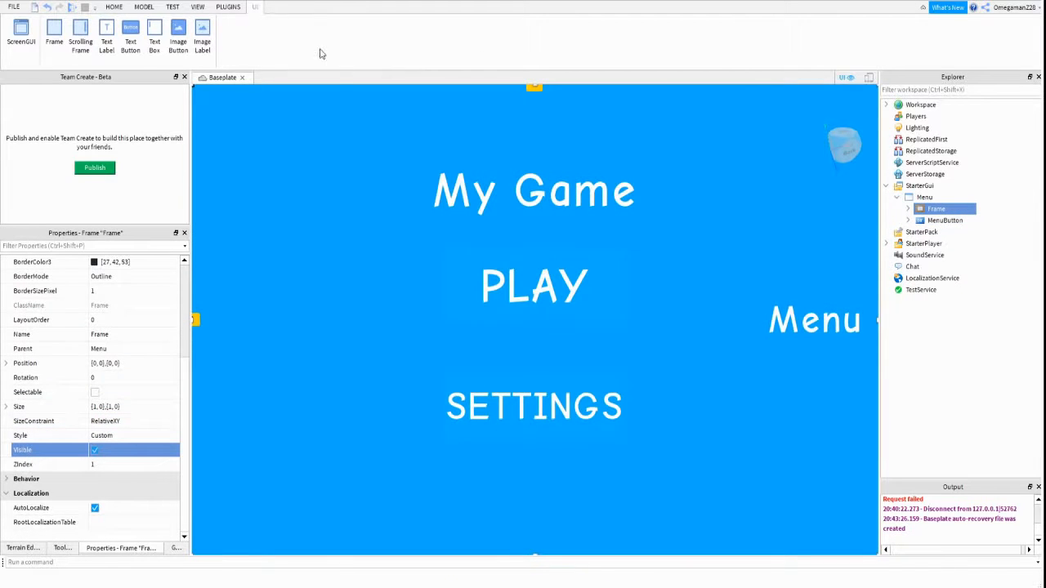
# Start a playtest and try the PLAY, Menu and SETTINGS buttons, then close the settings frame with its X.
pyautogui.click(78, 11)
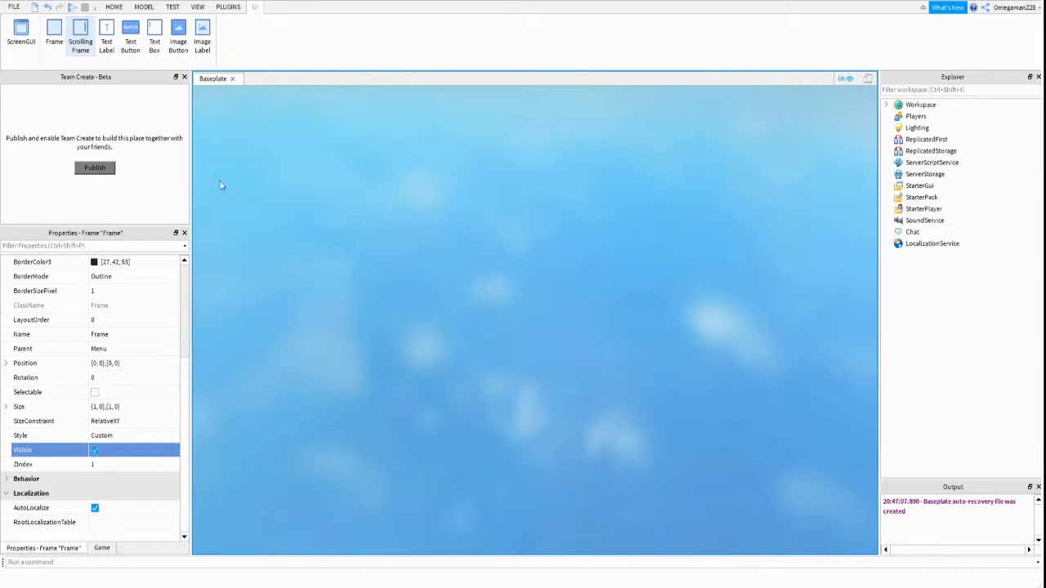
pyautogui.press('F5')
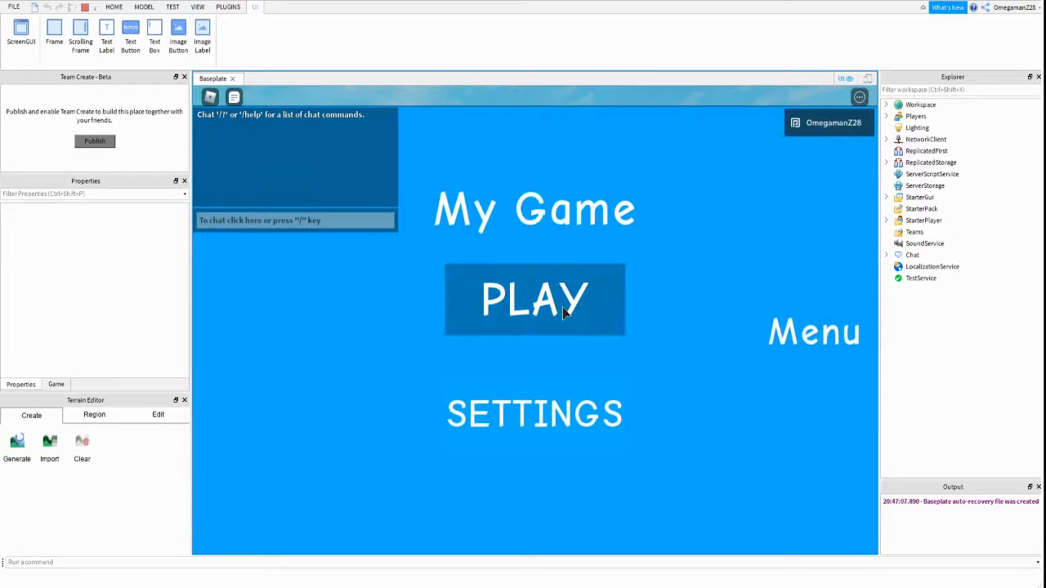
pyautogui.click(563, 330)
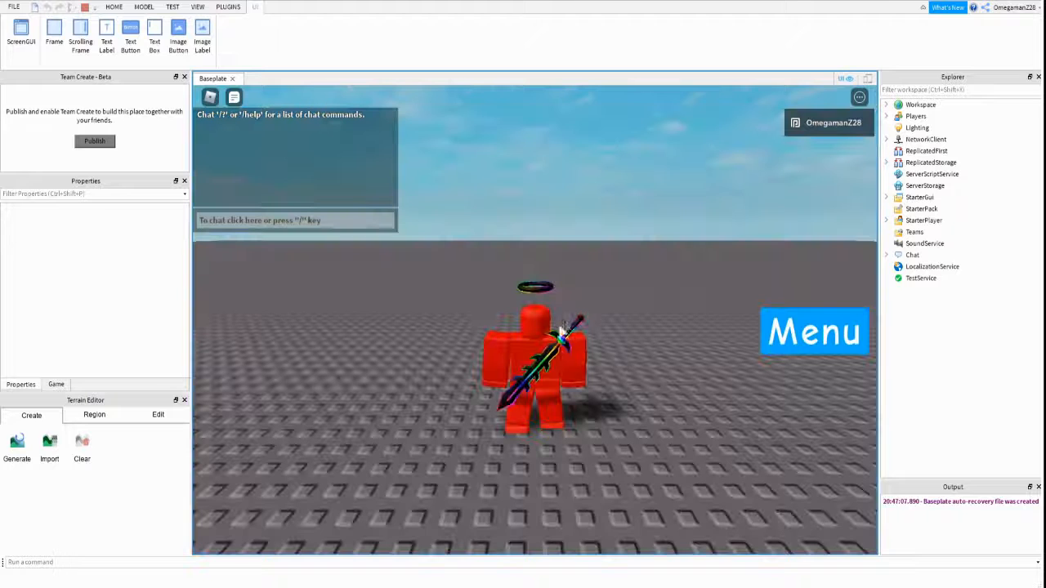
pyautogui.click(760, 330)
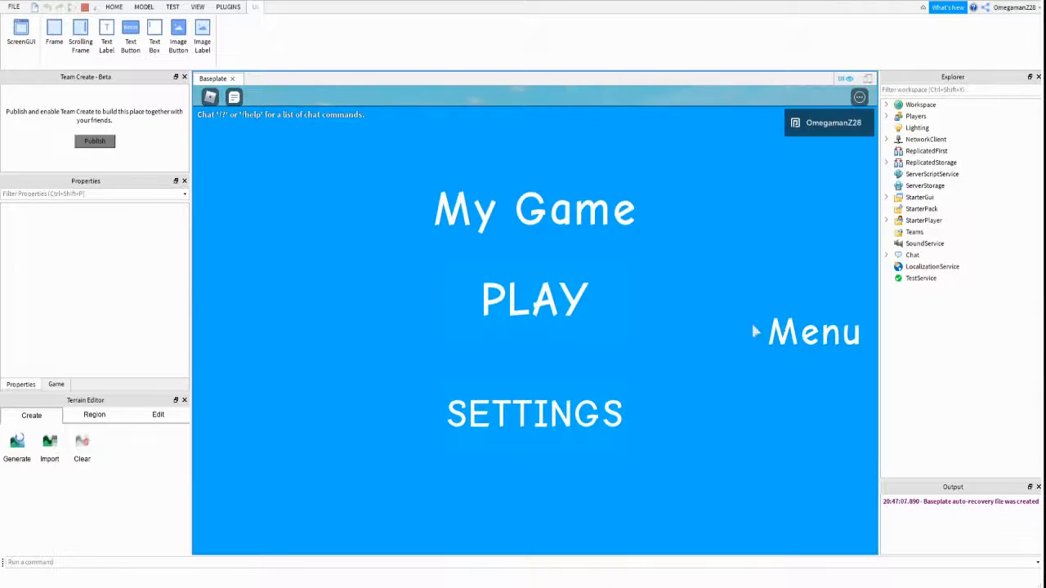
pyautogui.click(495, 442)
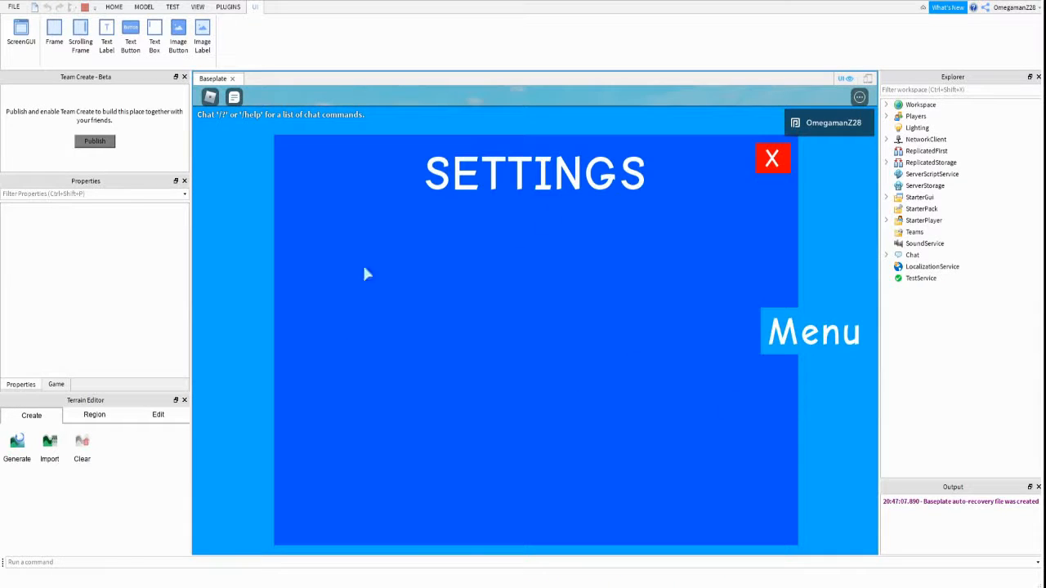
pyautogui.click(762, 152)
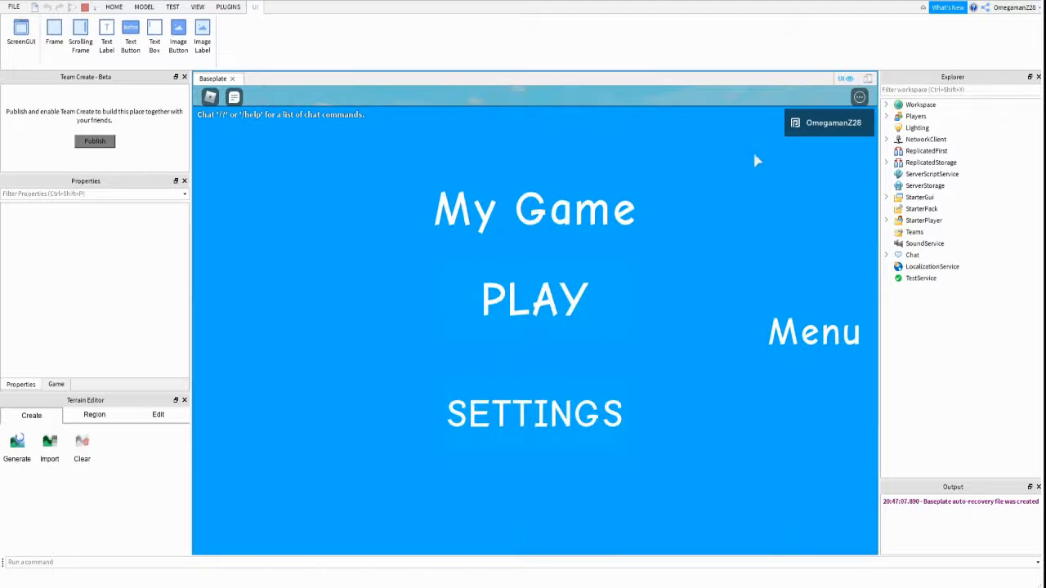
# Enter the game through PLAY and test turning the camera, walking and jumping with the character.
pyautogui.click(541, 319)
pyautogui.moveTo(540, 313); pyautogui.dragTo(534, 271, button='right')
pyautogui.press('space')
pyautogui.press('s')
pyautogui.press('space')
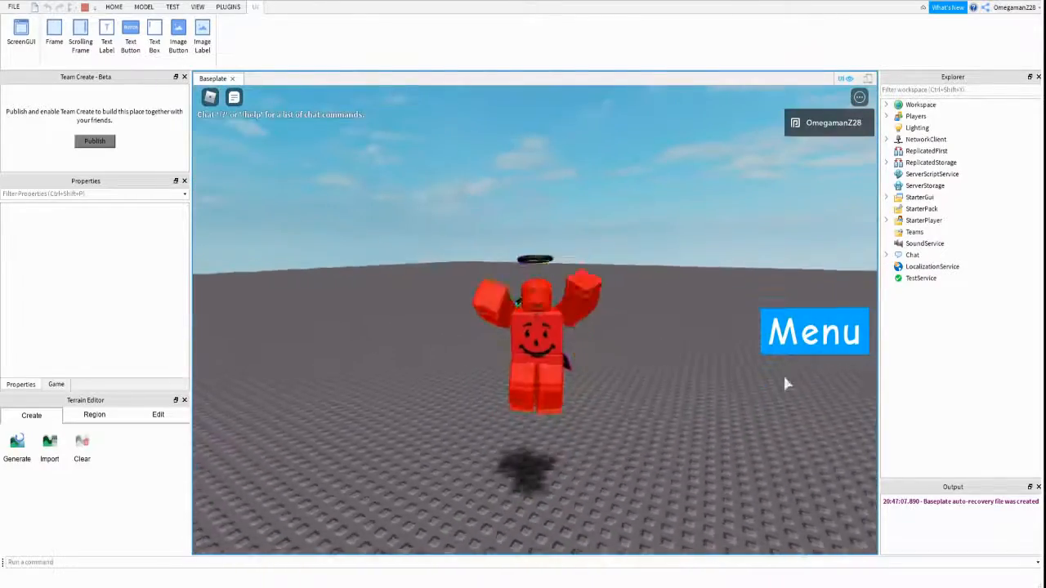
# Reopen the menu in the playtest, open and close the settings frame, and stop the test.
pyautogui.click(832, 349)
pyautogui.click(539, 409)
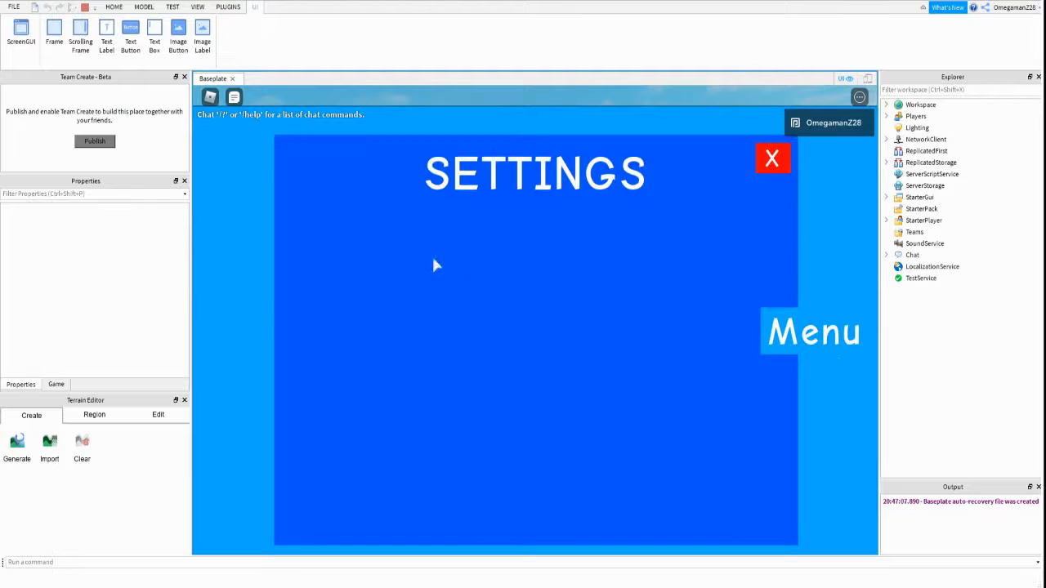
pyautogui.click(774, 169)
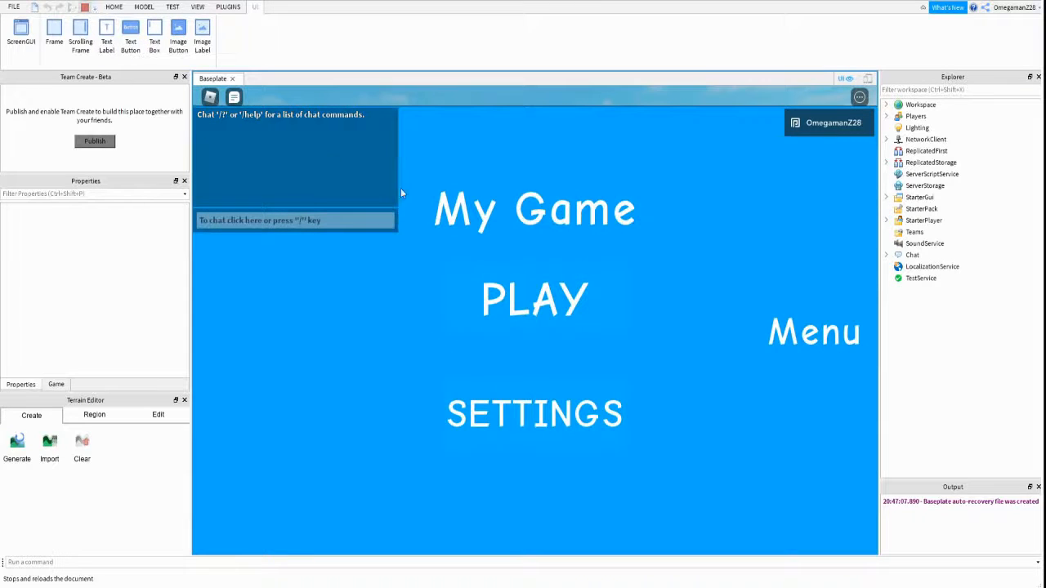
pyautogui.click(478, 326)
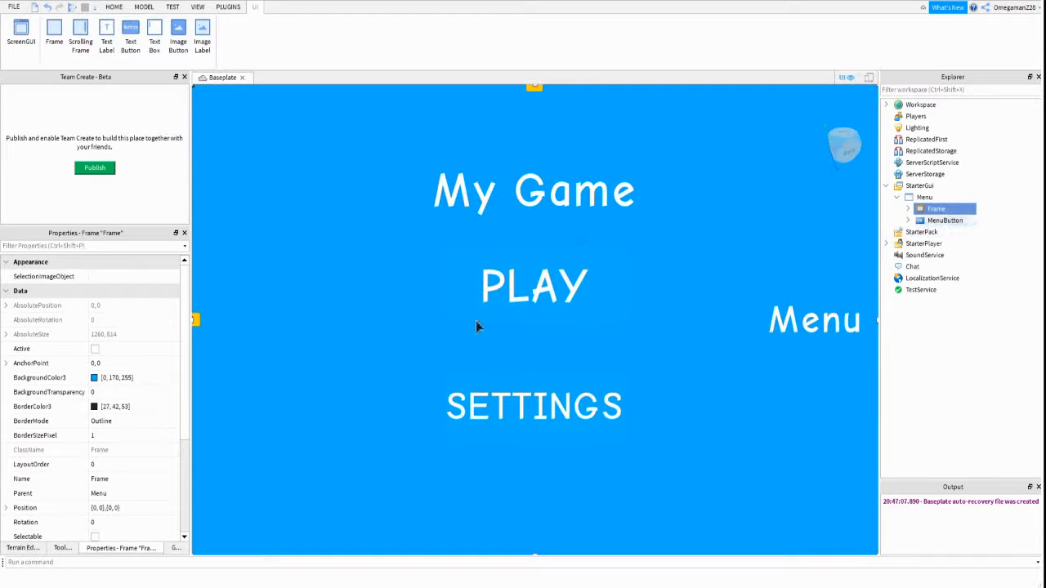
# Set the main menu Frame's BorderSizePixel to 0.
pyautogui.scroll(-2, 63, 438)
pyautogui.scroll(2, 68, 433)
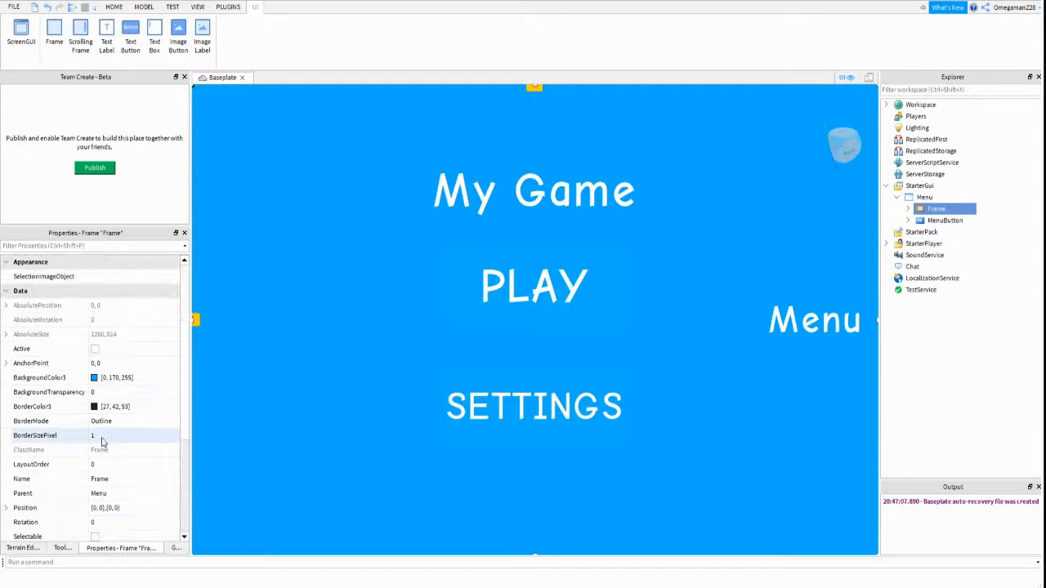
pyautogui.click(103, 439)
pyautogui.write('0')
# Select SettingsFrame inside Frame and extend its top and left edges outward to about 1003 x 748.
pyautogui.click(908, 209)
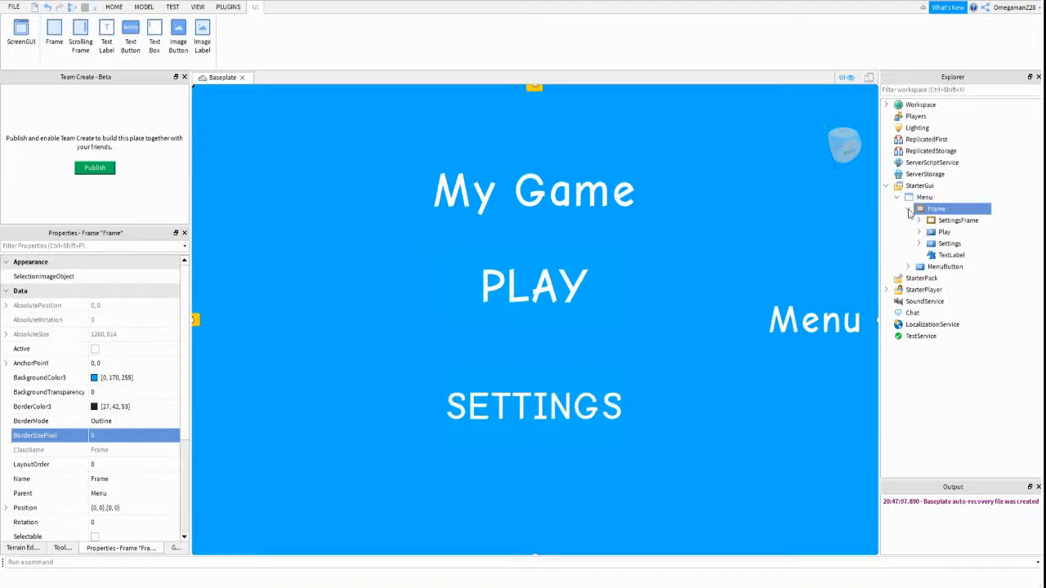
pyautogui.click(956, 221)
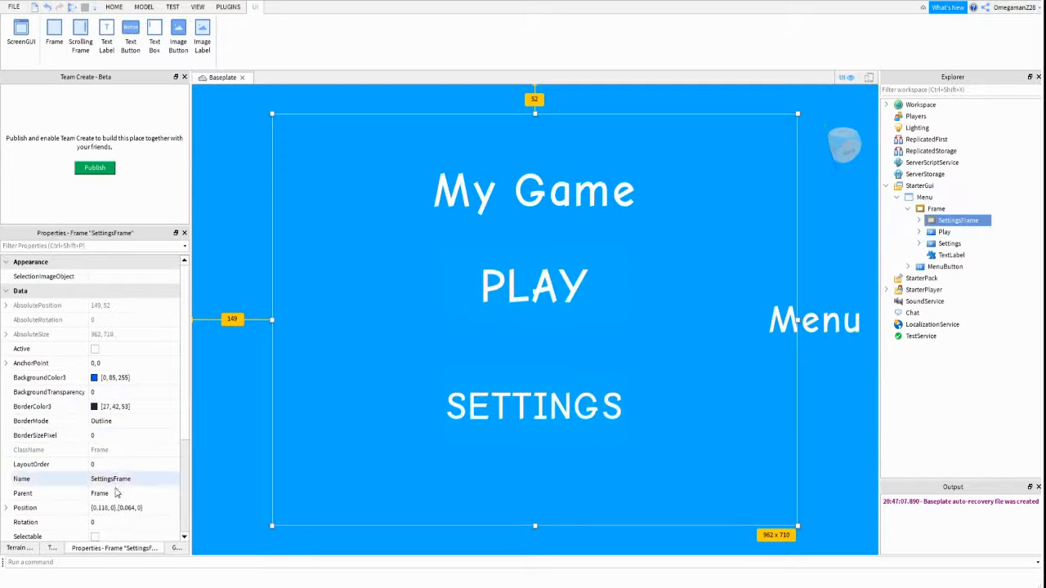
pyautogui.scroll(-2, 116, 493)
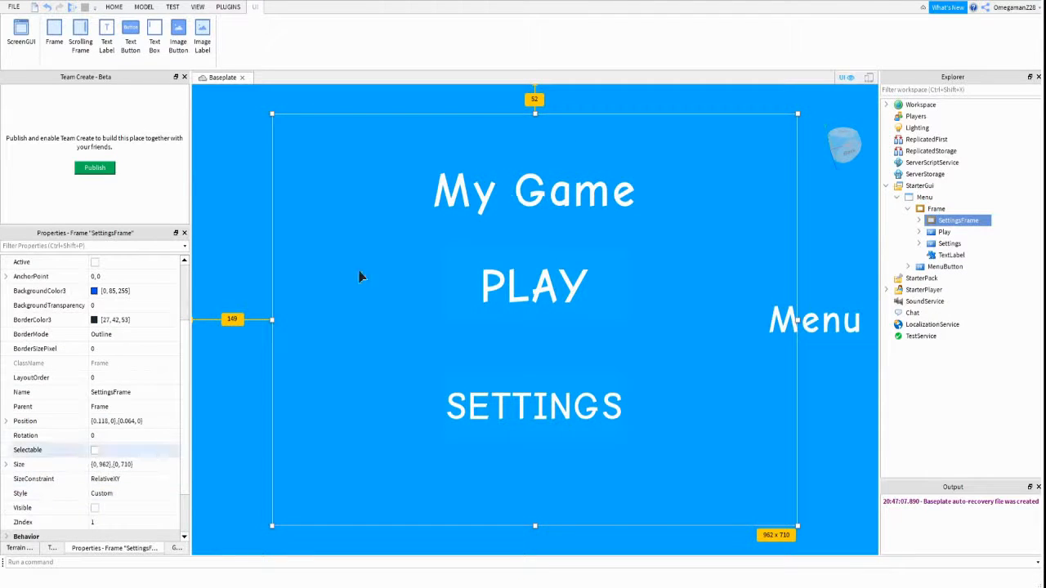
pyautogui.moveTo(535, 115); pyautogui.dragTo(535, 92)
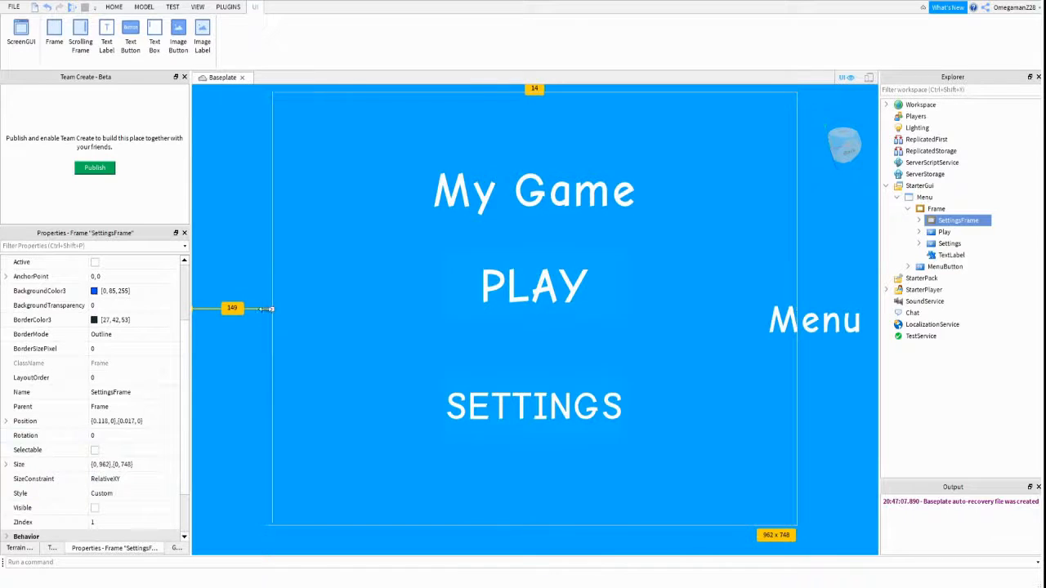
pyautogui.moveTo(271, 310); pyautogui.dragTo(250, 309)
# Undo the accidental Menu button move and extend SettingsFrame's right and bottom edges to about 1039 x 774.
pyautogui.moveTo(799, 315); pyautogui.dragTo(813, 313)
pyautogui.hotkey('ctrl', 'z')
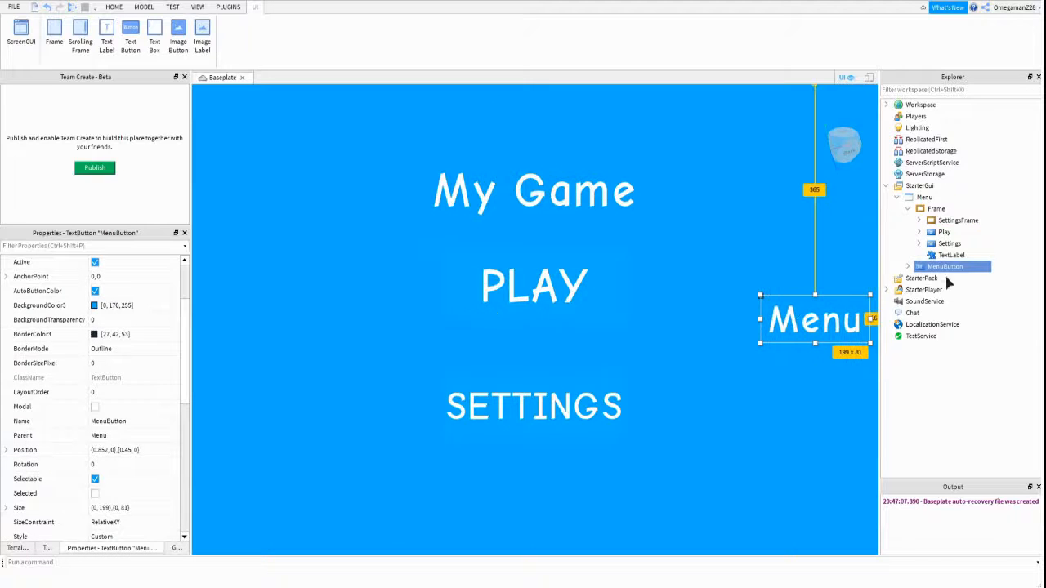
pyautogui.click(939, 220)
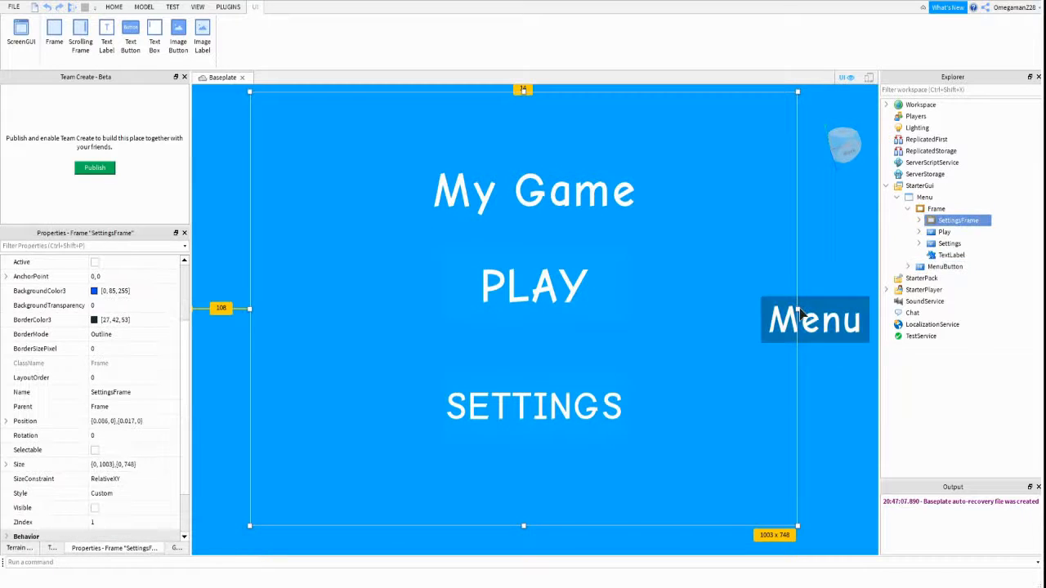
pyautogui.moveTo(803, 311); pyautogui.dragTo(817, 316)
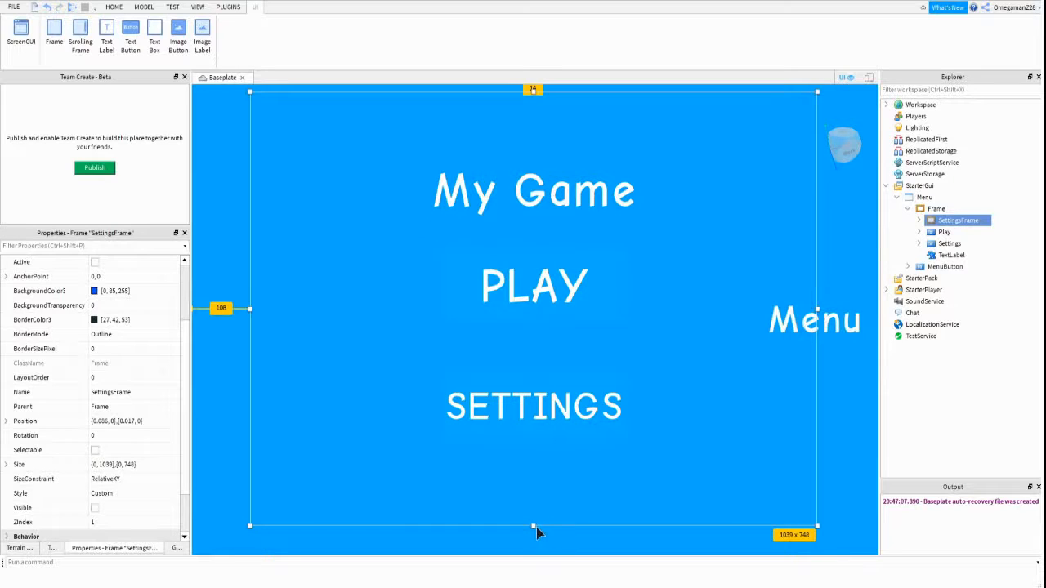
pyautogui.moveTo(533, 527); pyautogui.dragTo(534, 542)
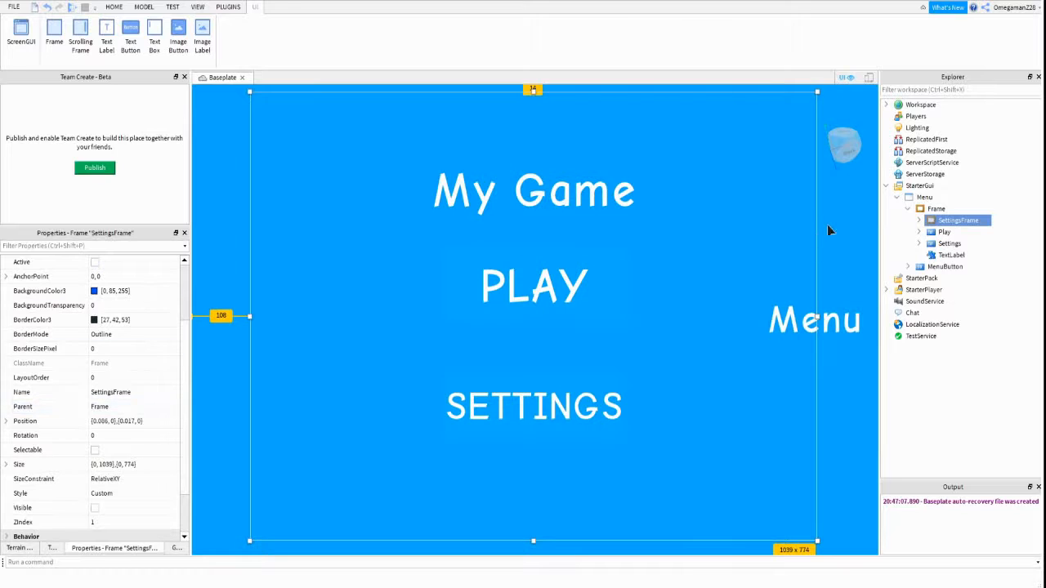
pyautogui.click(897, 197)
pyautogui.click(887, 185)
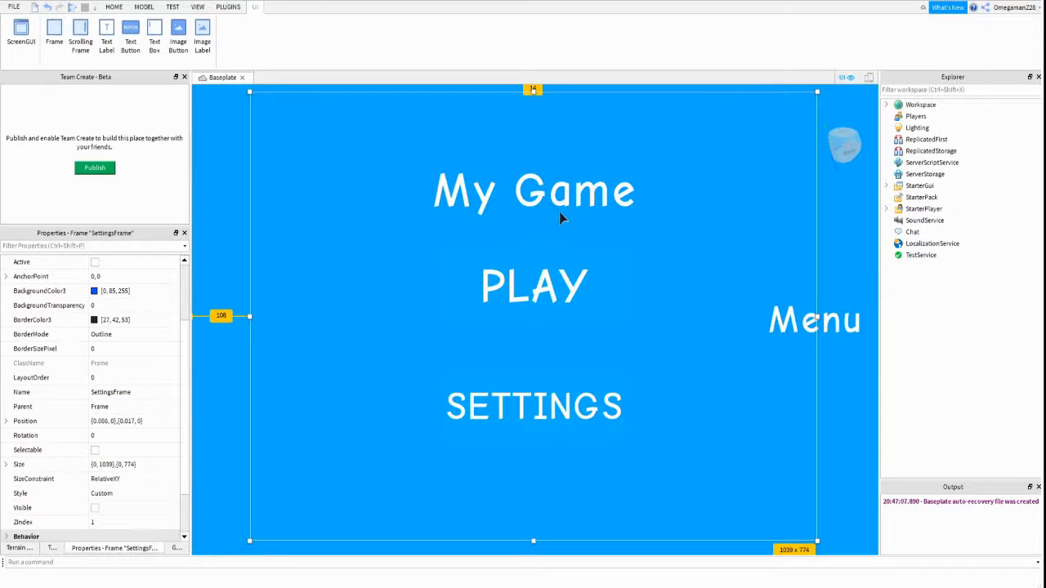
pyautogui.click(216, 148)
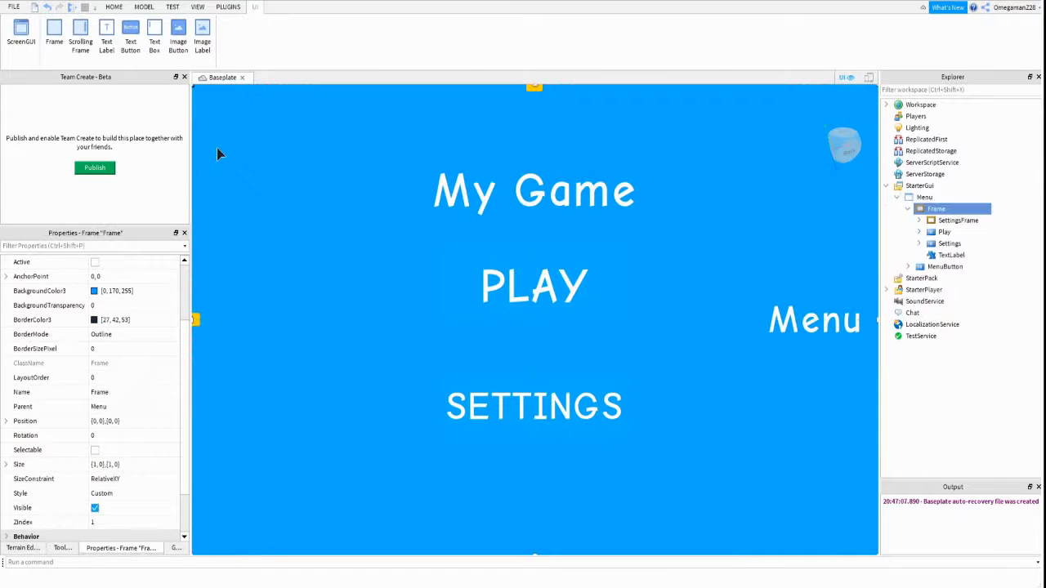